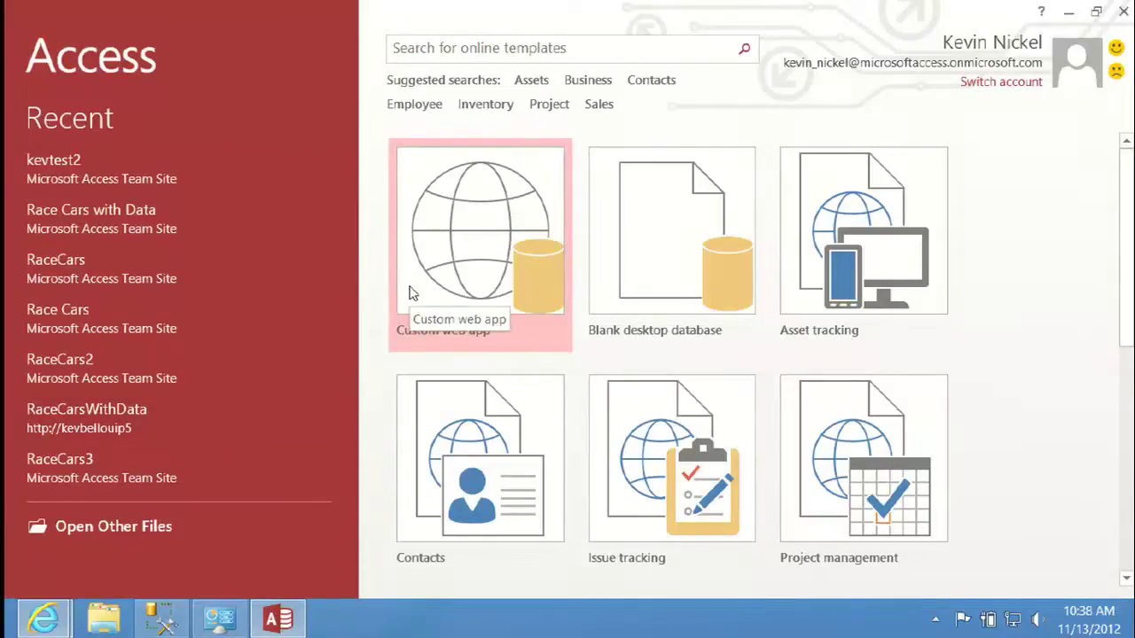
pyautogui.click(464, 241)
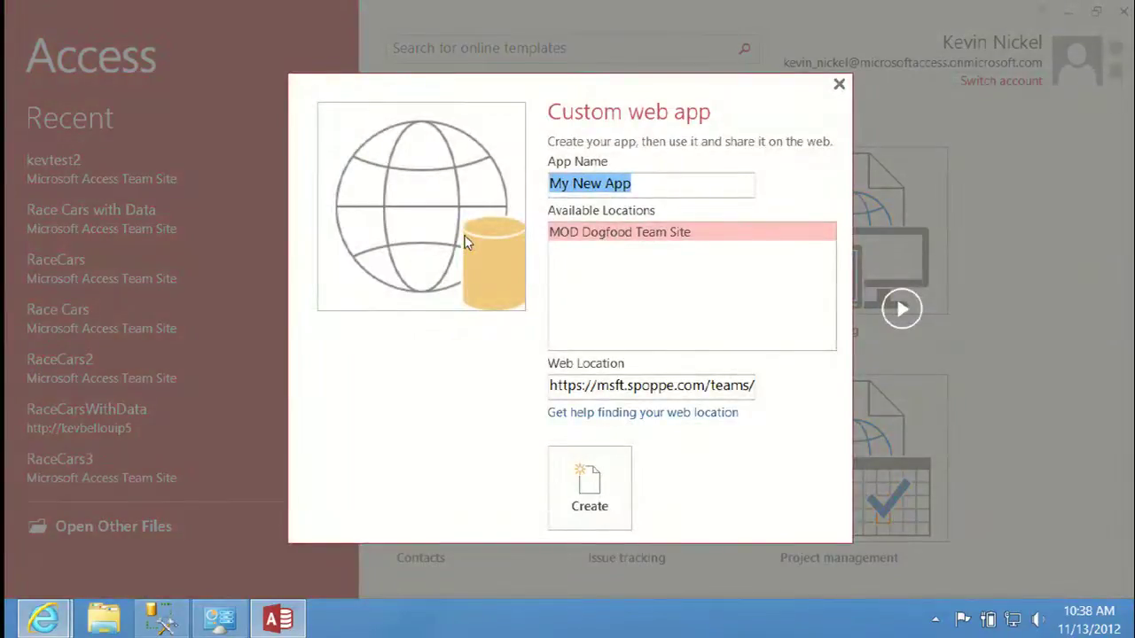
pyautogui.write('RaceCars')
pyautogui.press('Tab')
pyautogui.press('Tab')
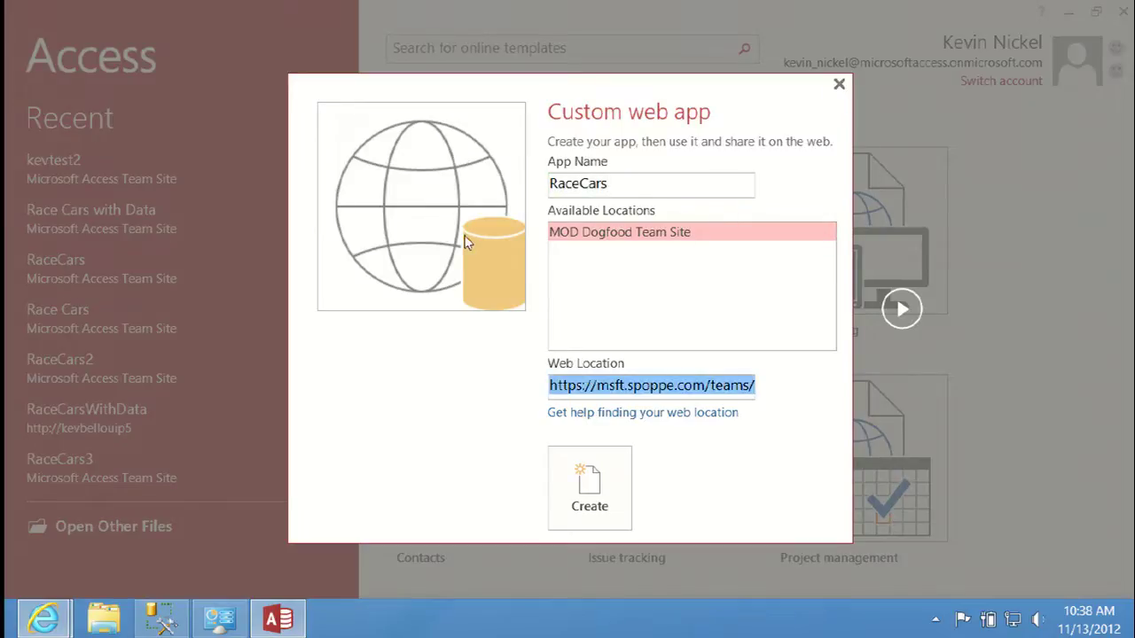
pyautogui.write('htt')
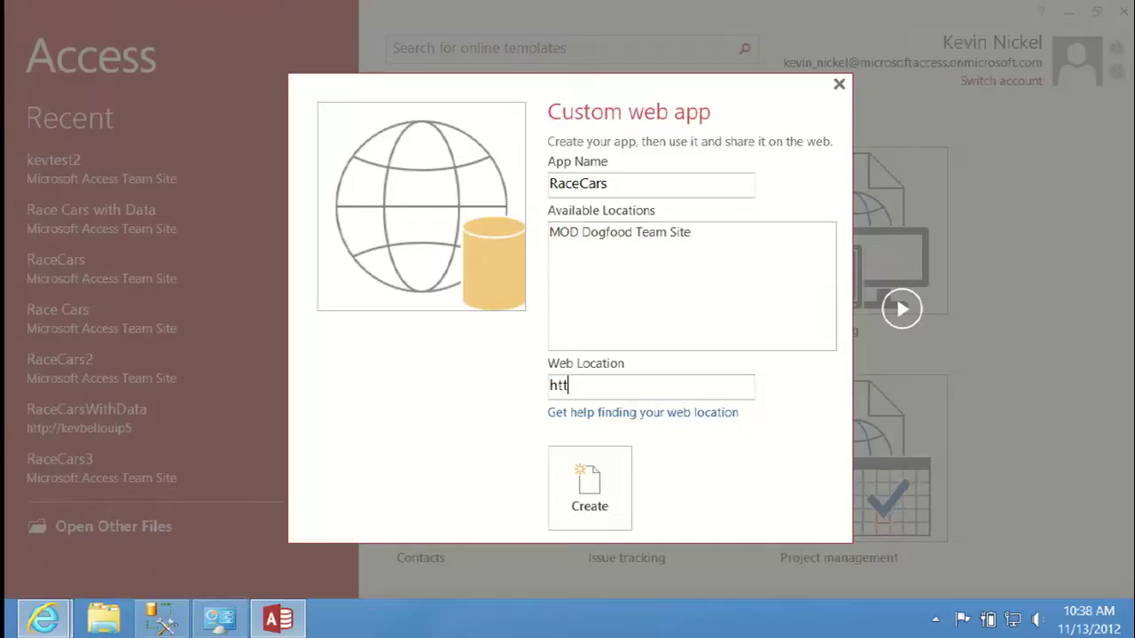
pyautogui.write('ps://microsoftaccess.sharepoint.colm')
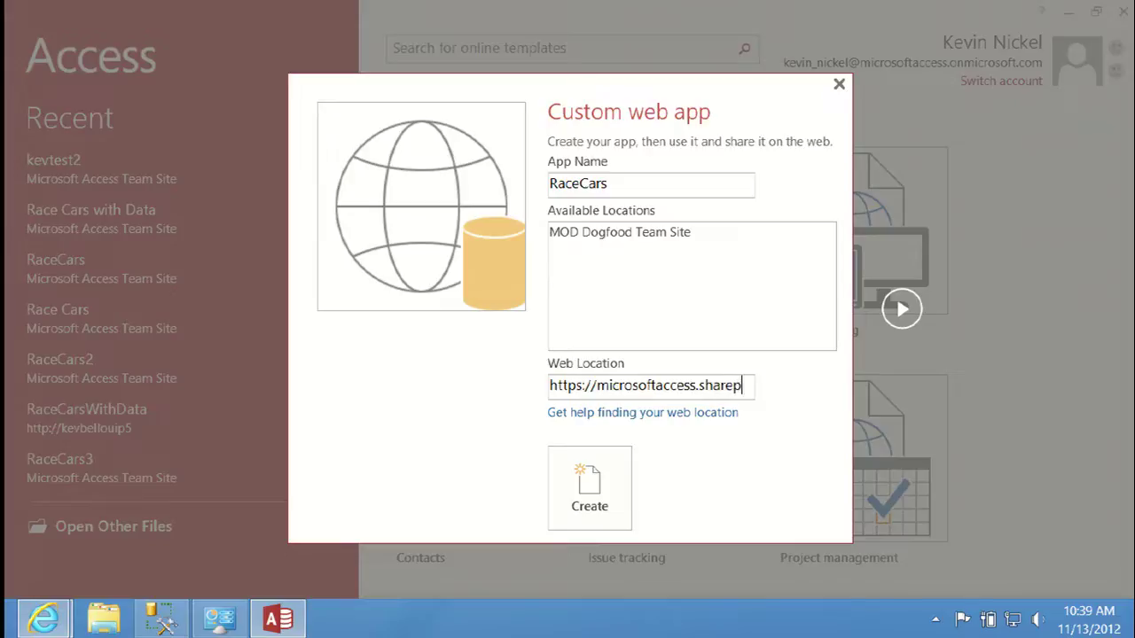
pyautogui.press('BackSpace')
pyautogui.press('BackSpace')
pyautogui.write('m')
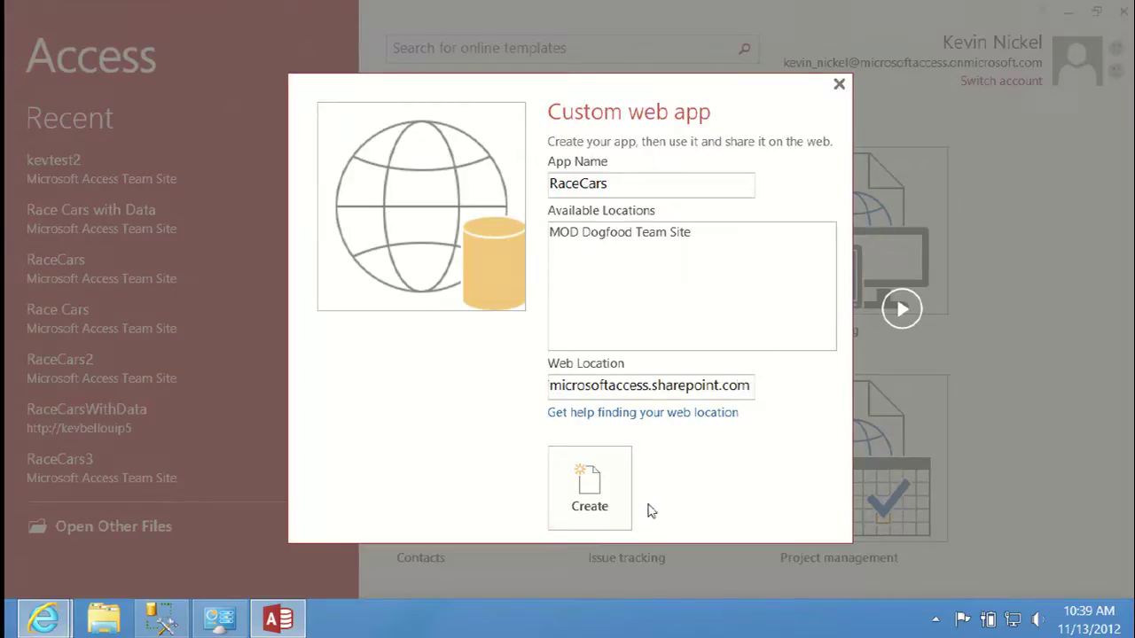
pyautogui.click(613, 505)
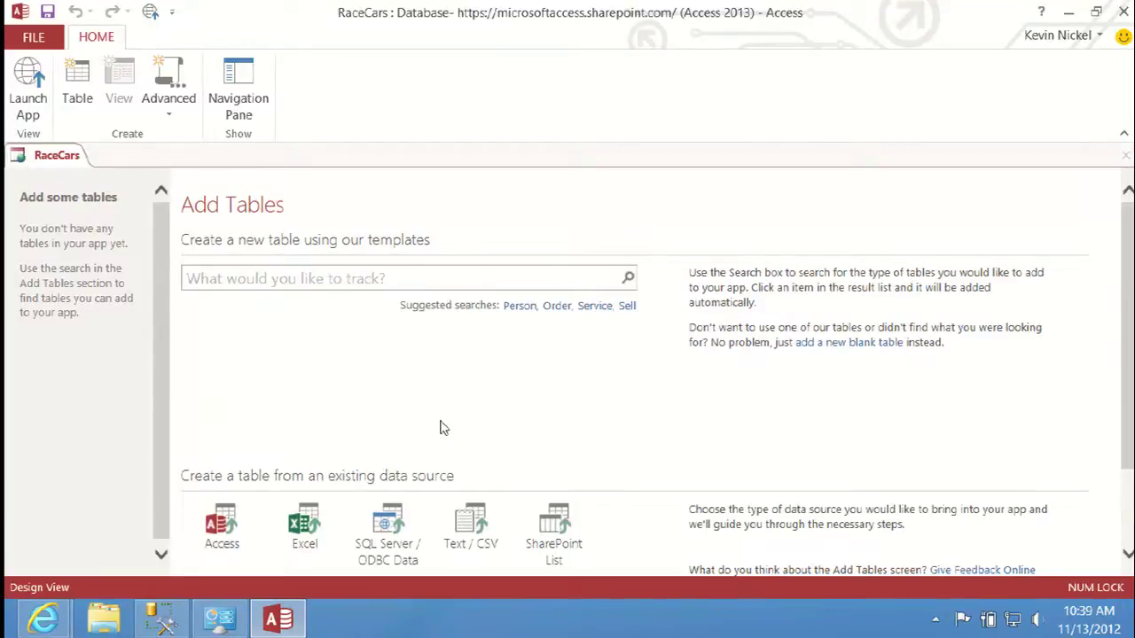
# Search the table templates for Cars and add the Cars table to the app.
pyautogui.click(331, 278)
pyautogui.write('Cars')
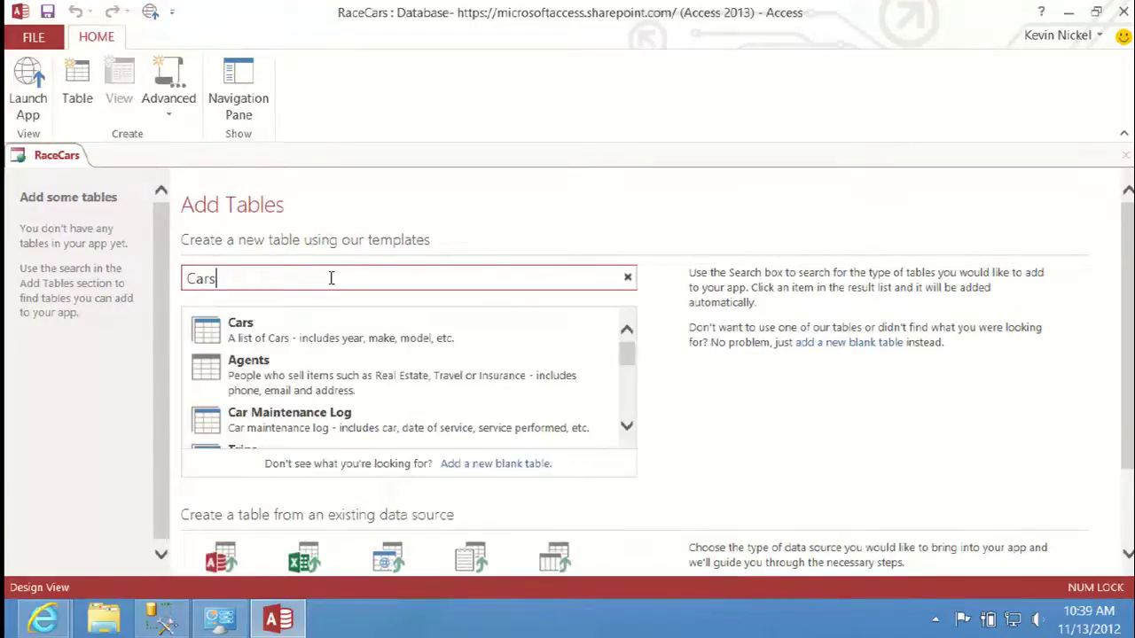
pyautogui.click(285, 328)
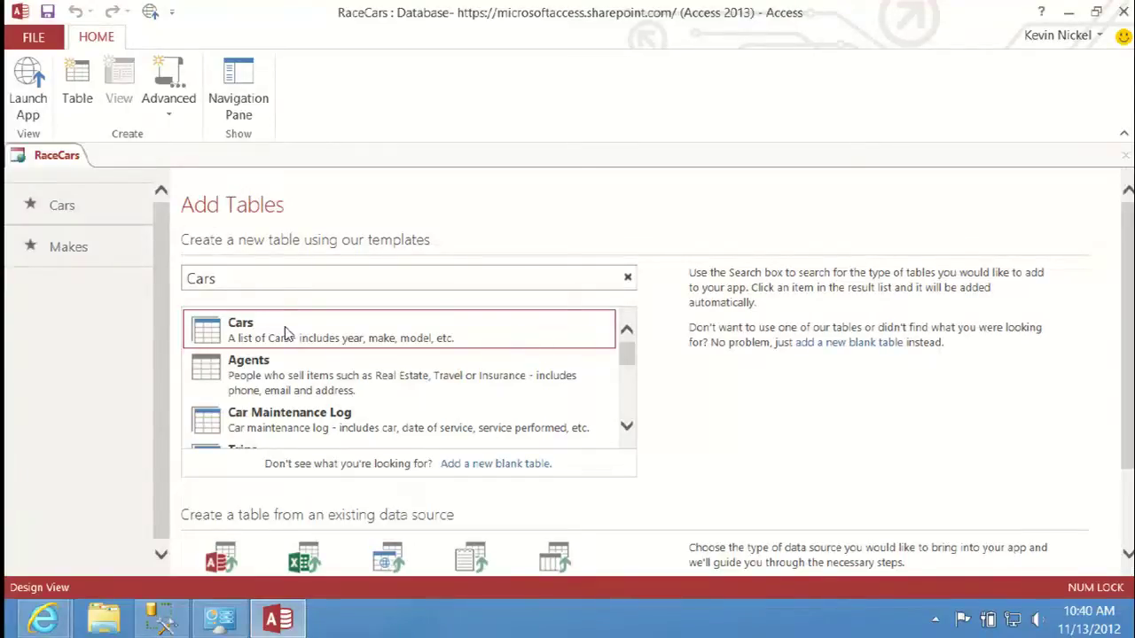
# Launch the app in the browser and save a new Makes record titled Toyota.
pyautogui.click(47, 105)
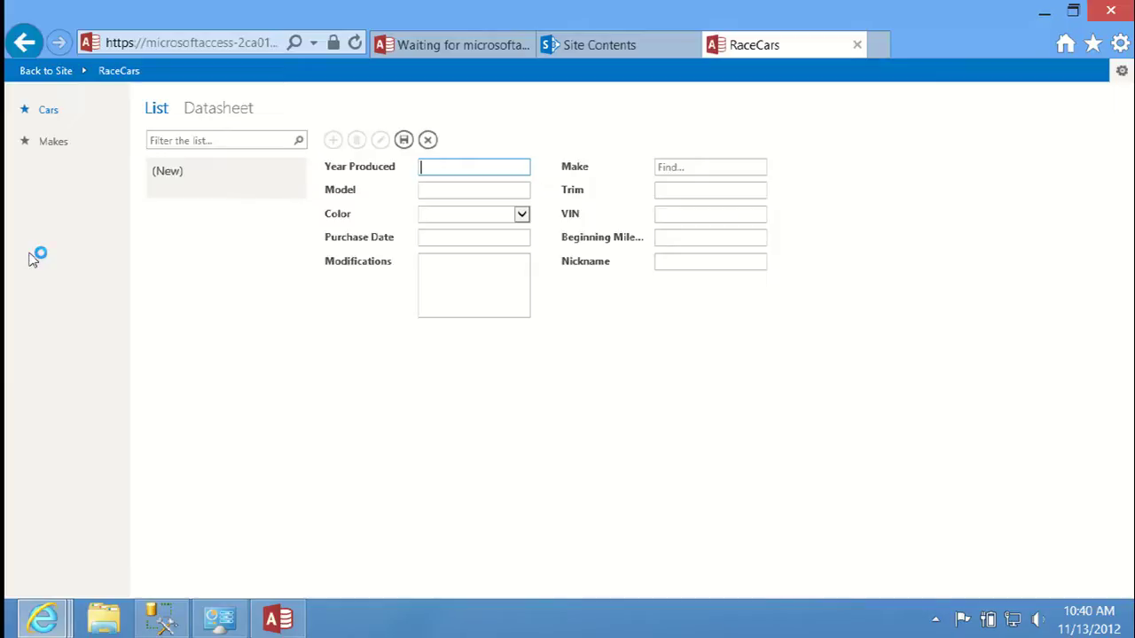
pyautogui.click(60, 145)
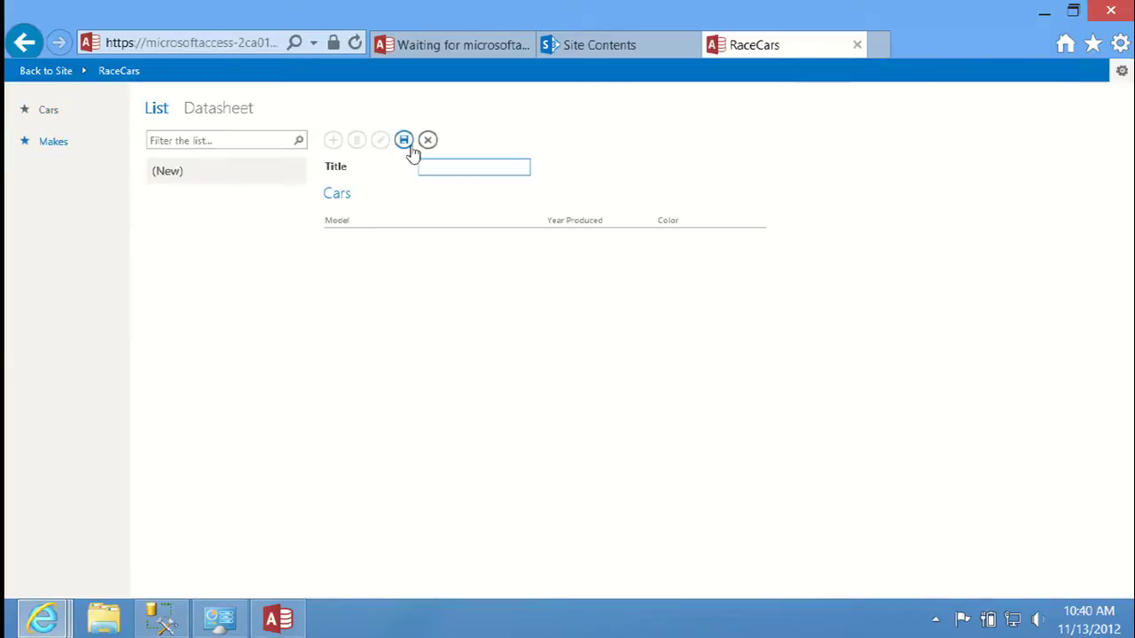
pyautogui.write('Toyota')
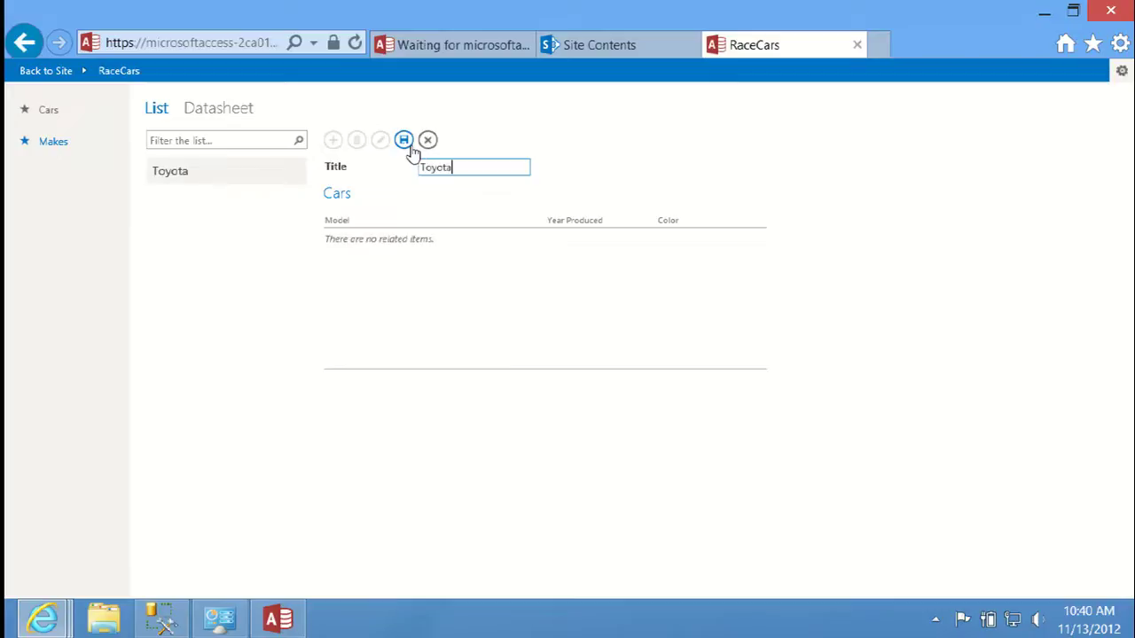
pyautogui.click(404, 141)
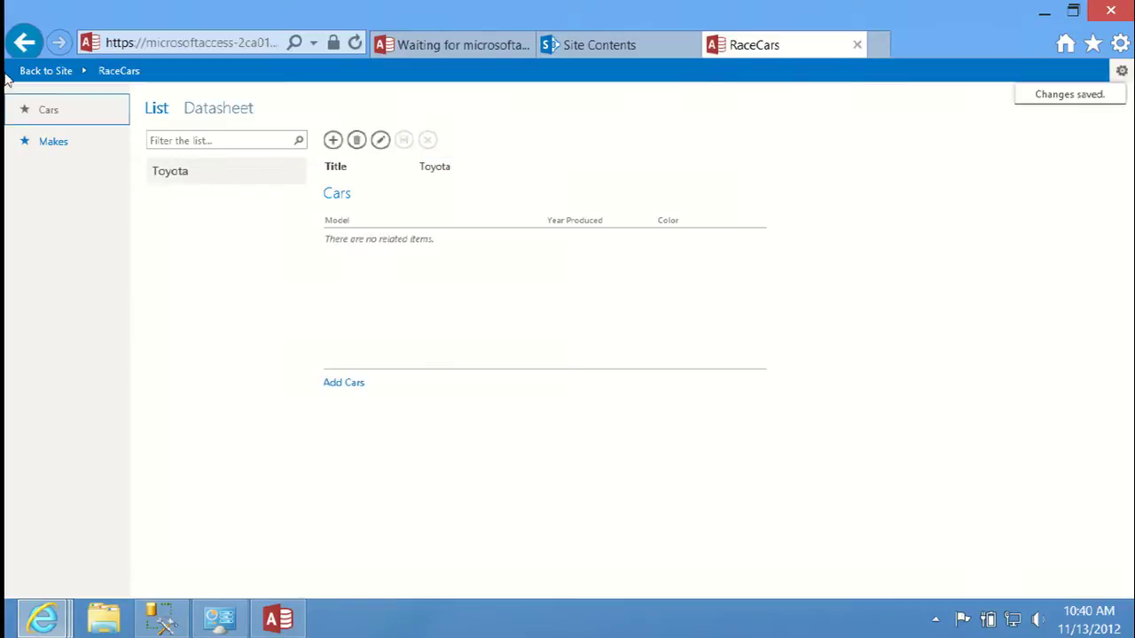
# Add and save a Cars record with year produced 2012, make Toyota and model Camry.
pyautogui.click(46, 110)
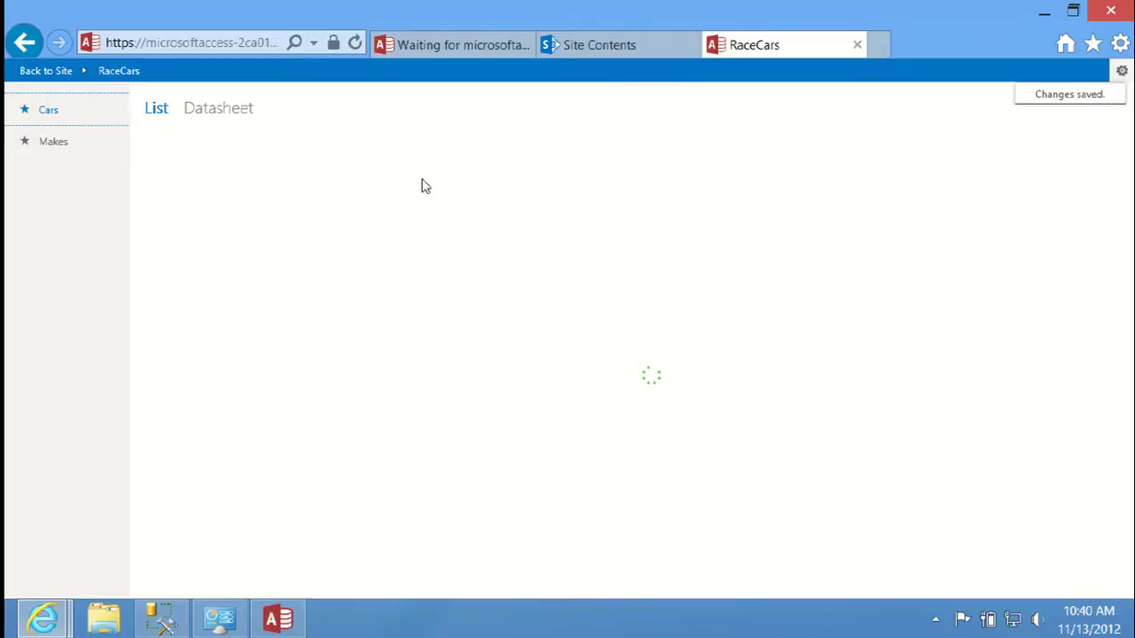
pyautogui.write('2012')
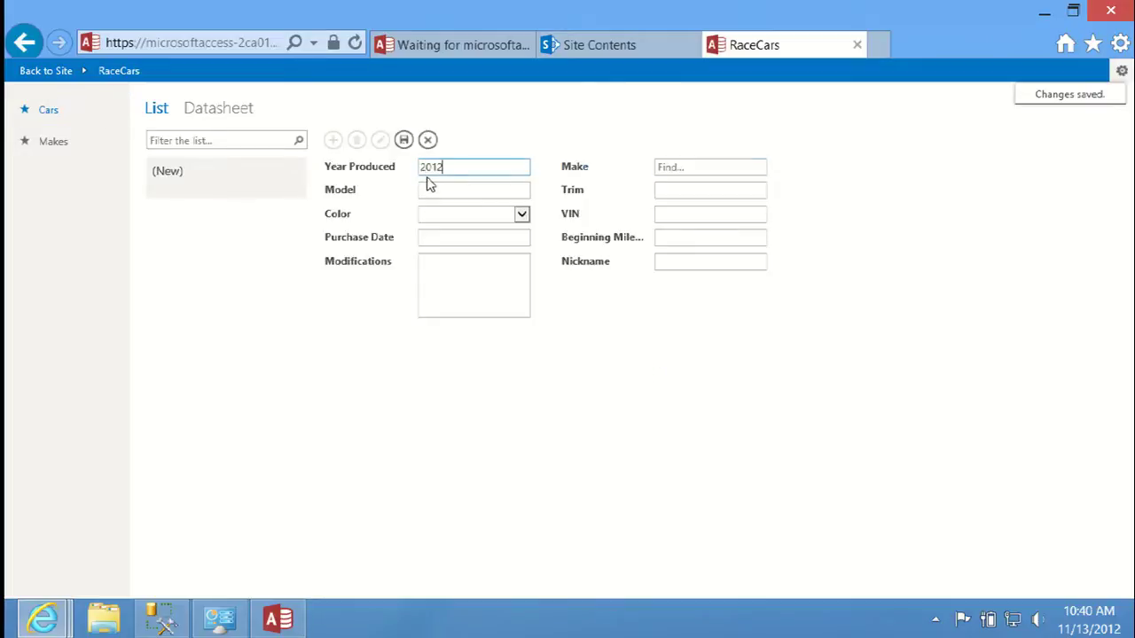
pyautogui.press('Tab')
pyautogui.write('to')
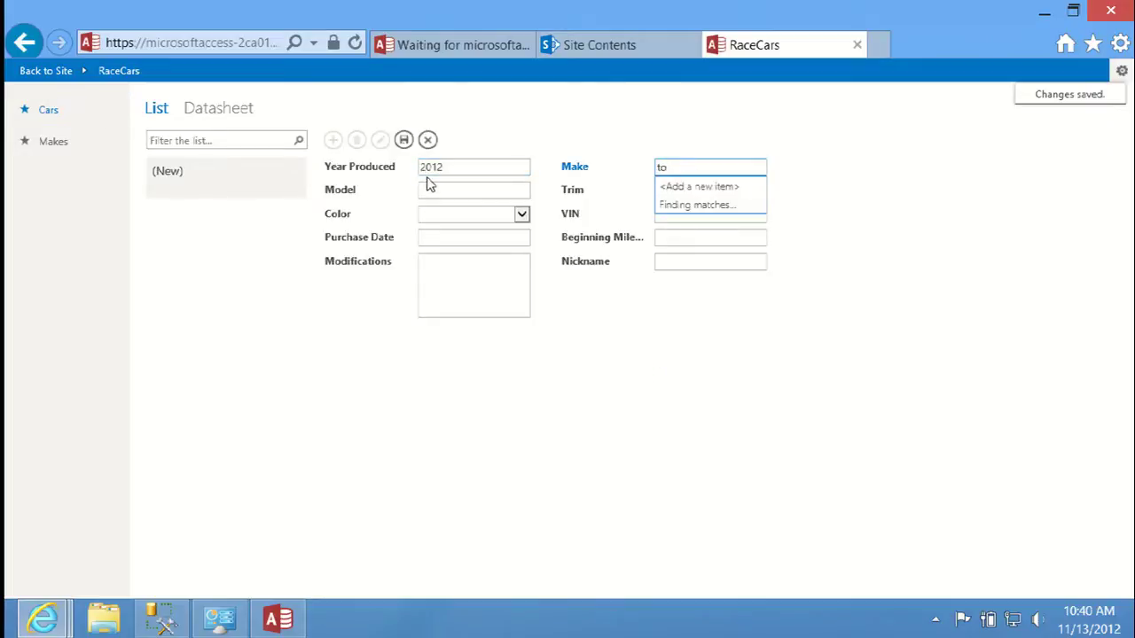
pyautogui.press('Tab')
pyautogui.write('Camry')
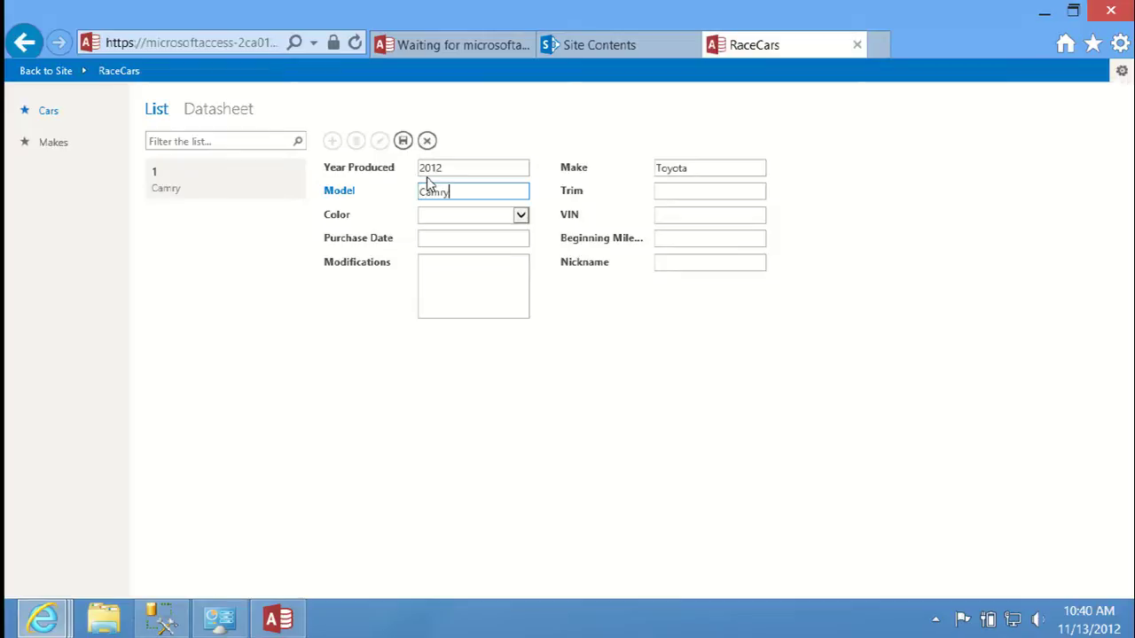
pyautogui.click(402, 140)
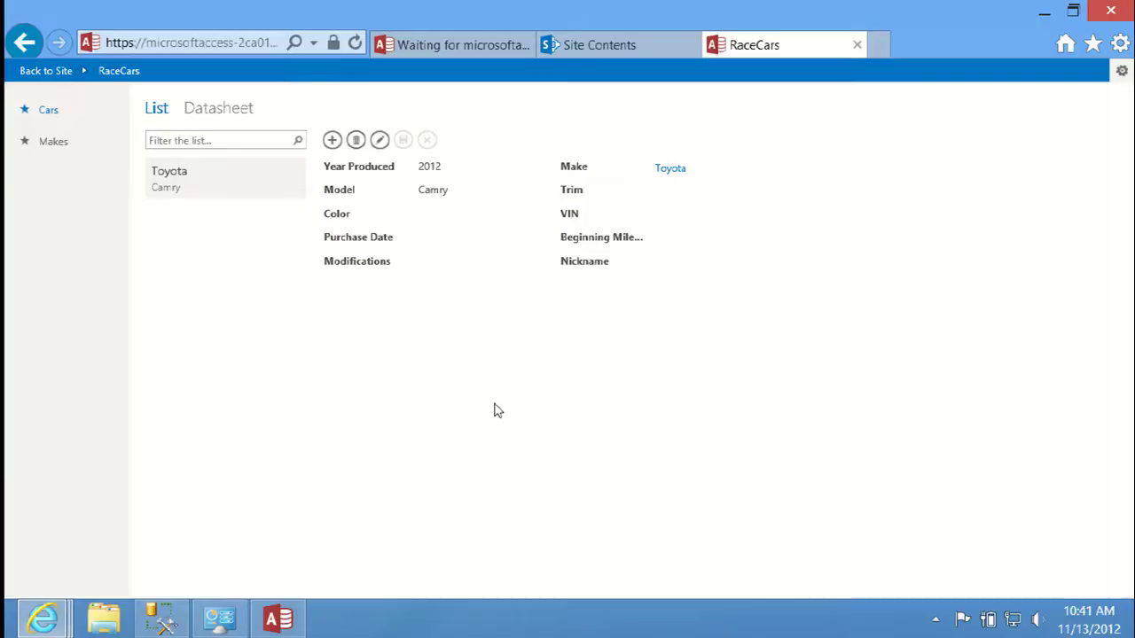
# Show the Race Cars with Data app, then switch to SQL Server Management Studio and execute UpdateCars.sql to set Model 'Eldorado' to 'test'.
pyautogui.click(431, 44)
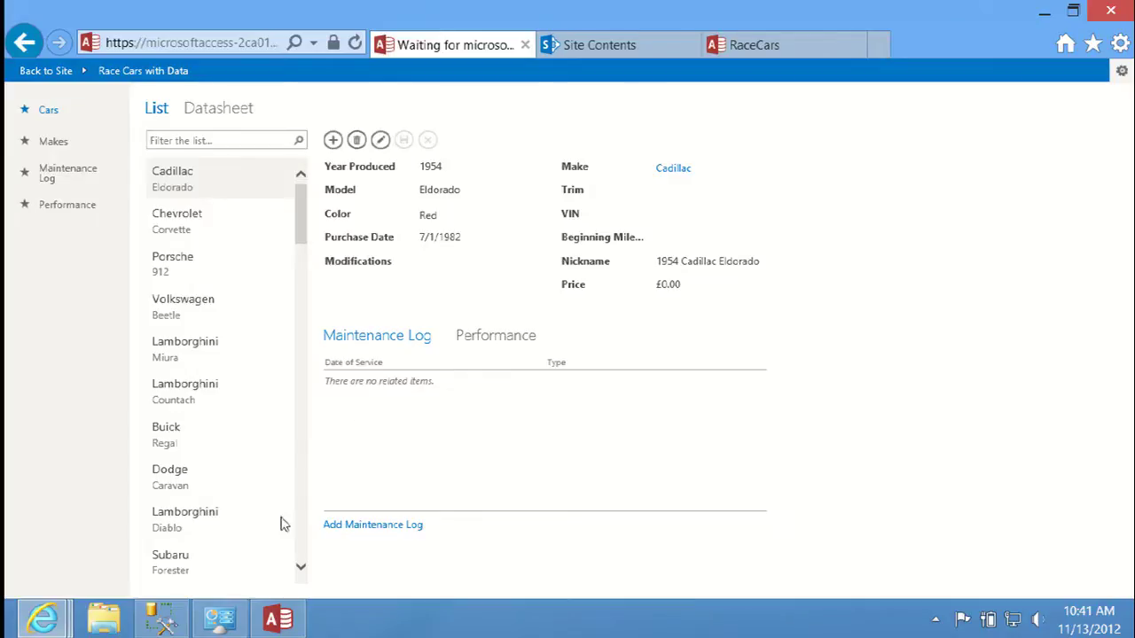
pyautogui.click(164, 619)
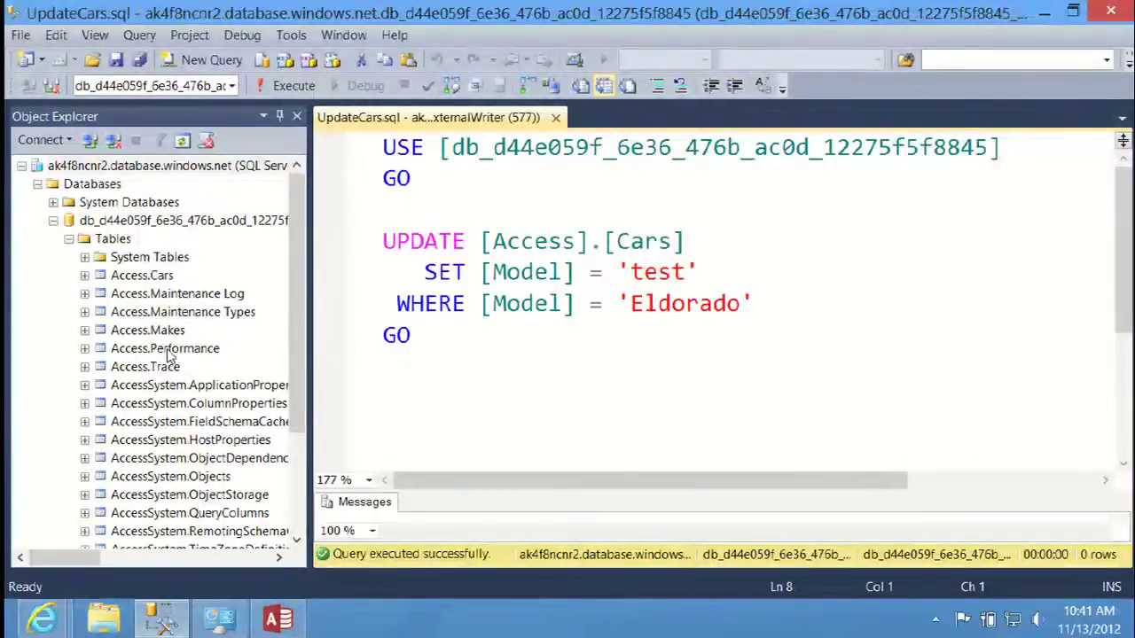
pyautogui.moveTo(489, 338); pyautogui.dragTo(395, 242)
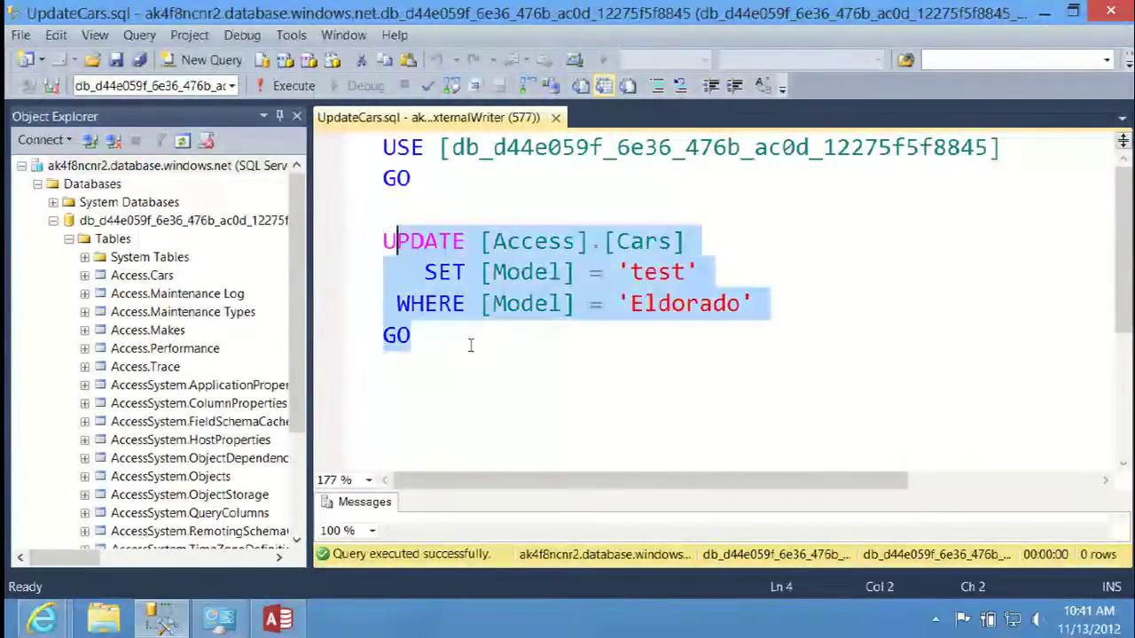
pyautogui.click(470, 341)
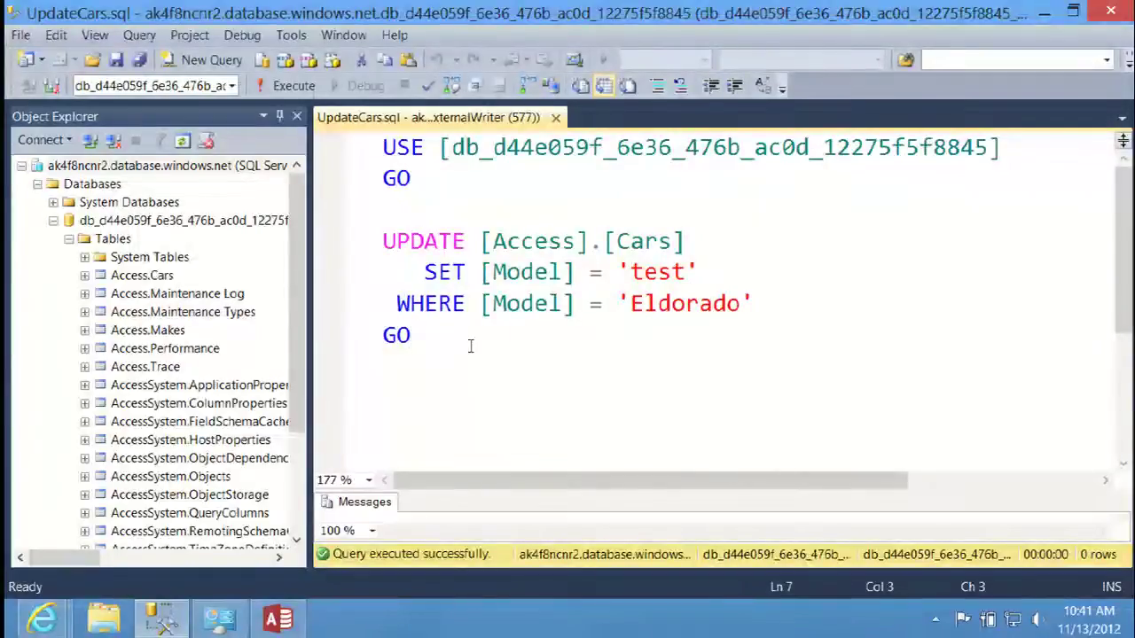
pyautogui.click(268, 87)
# Return to the Race Cars with Data app in the browser, reload the Cars list and check the Cadillac record's model.
pyautogui.moveTo(43, 618)
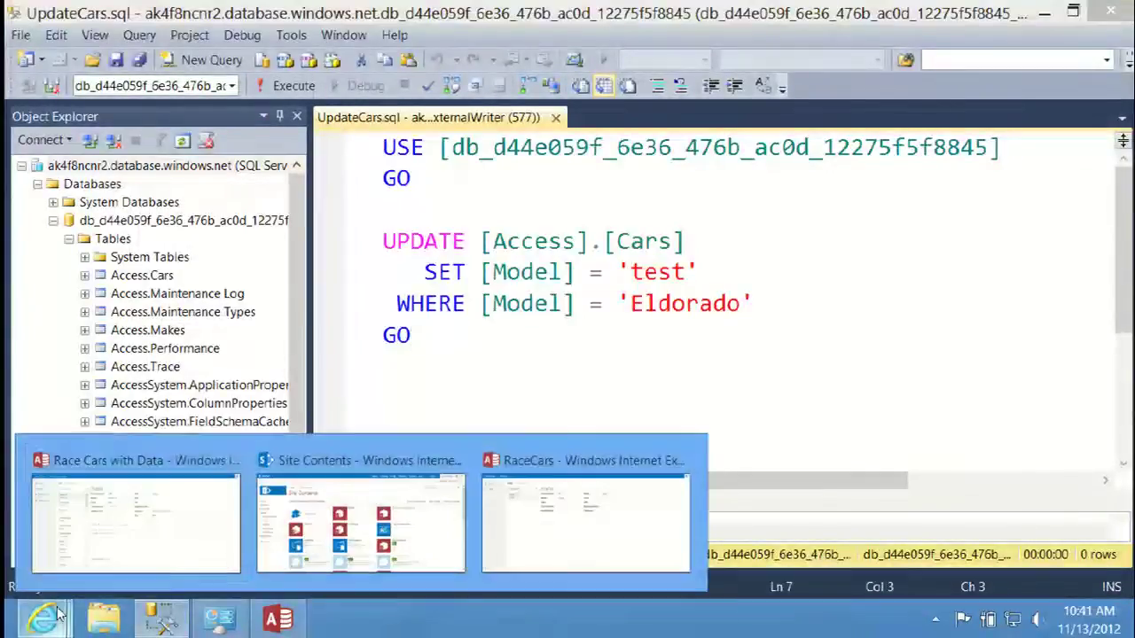
pyautogui.click(103, 531)
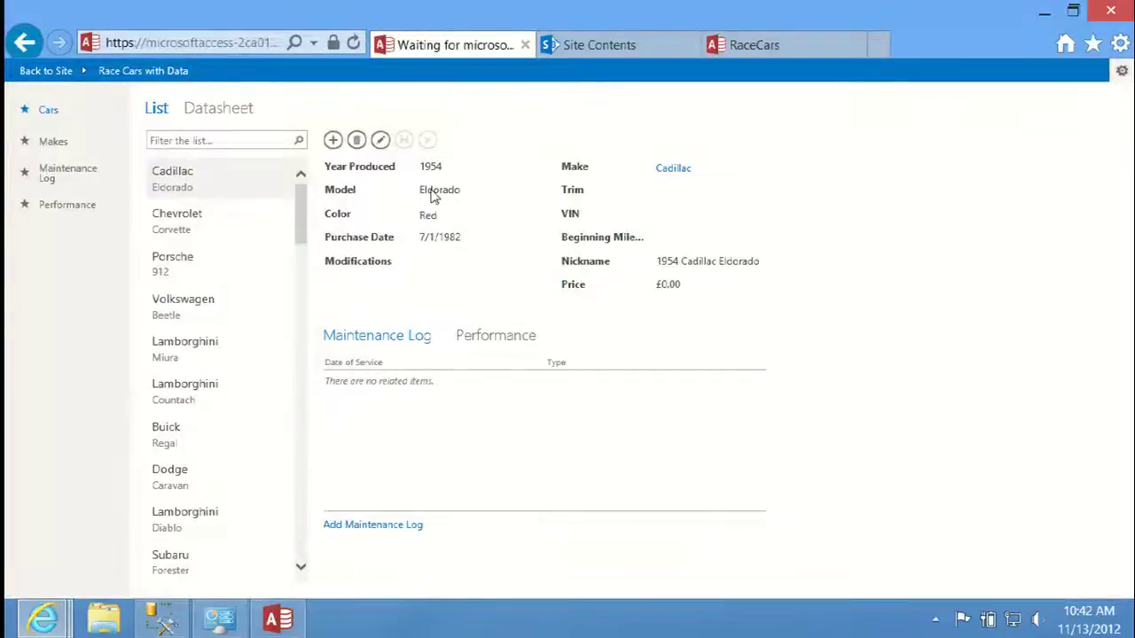
pyautogui.click(237, 117)
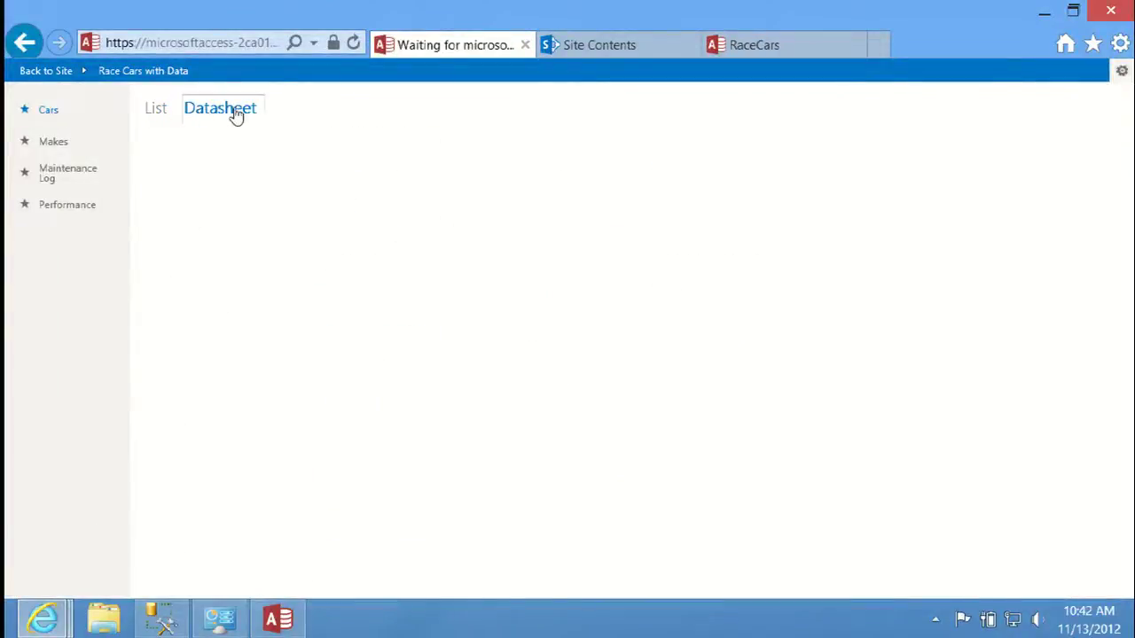
pyautogui.click(152, 115)
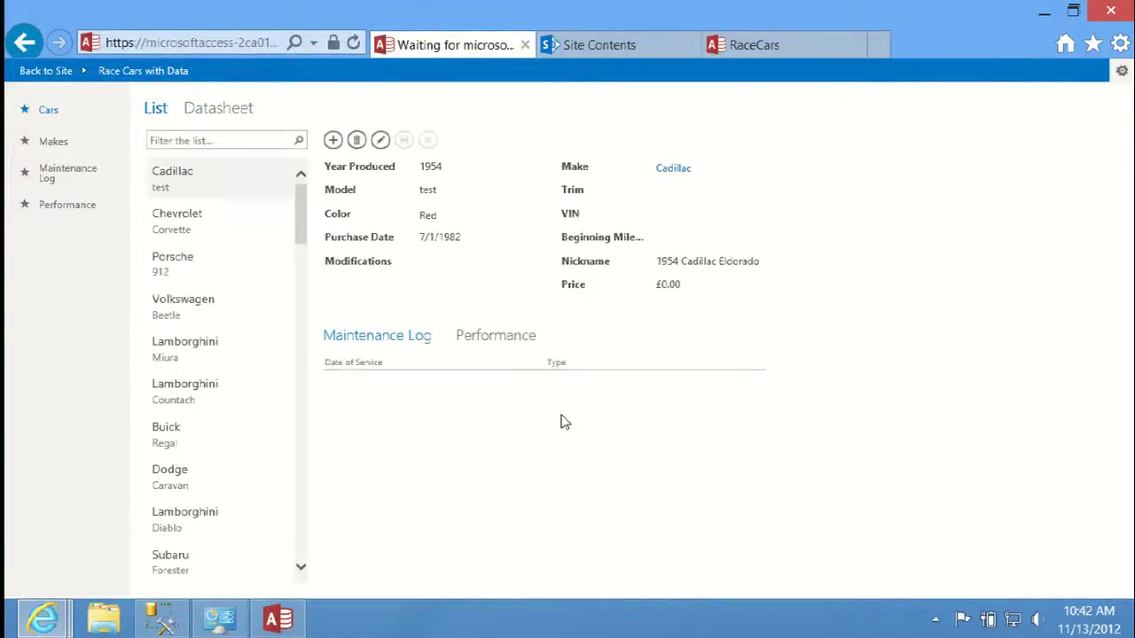
pyautogui.doubleClick(428, 192)
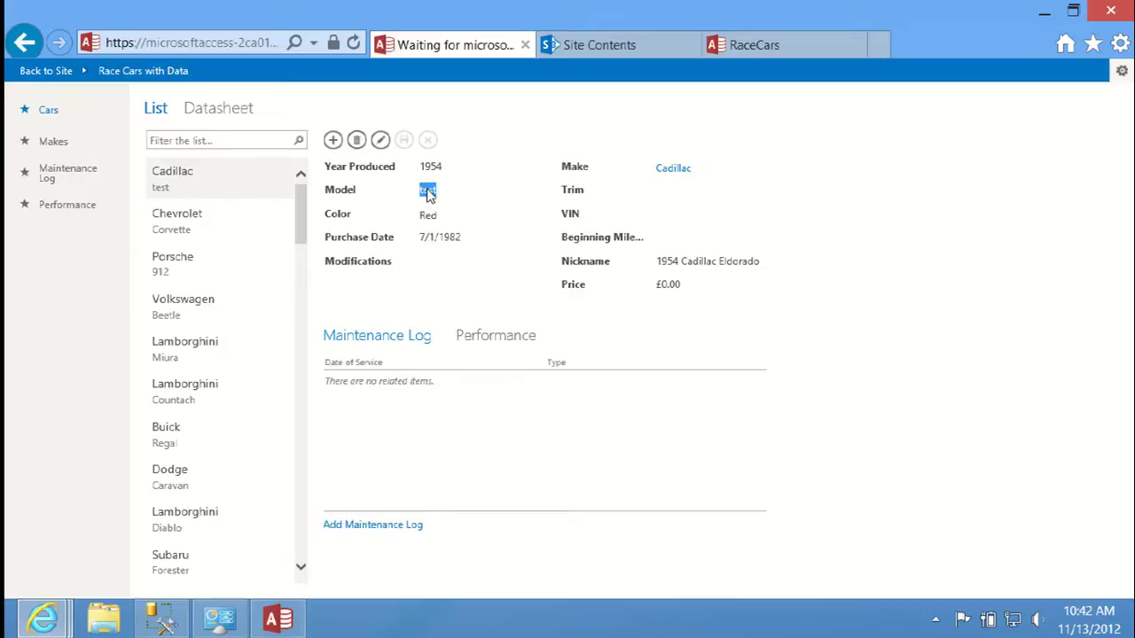
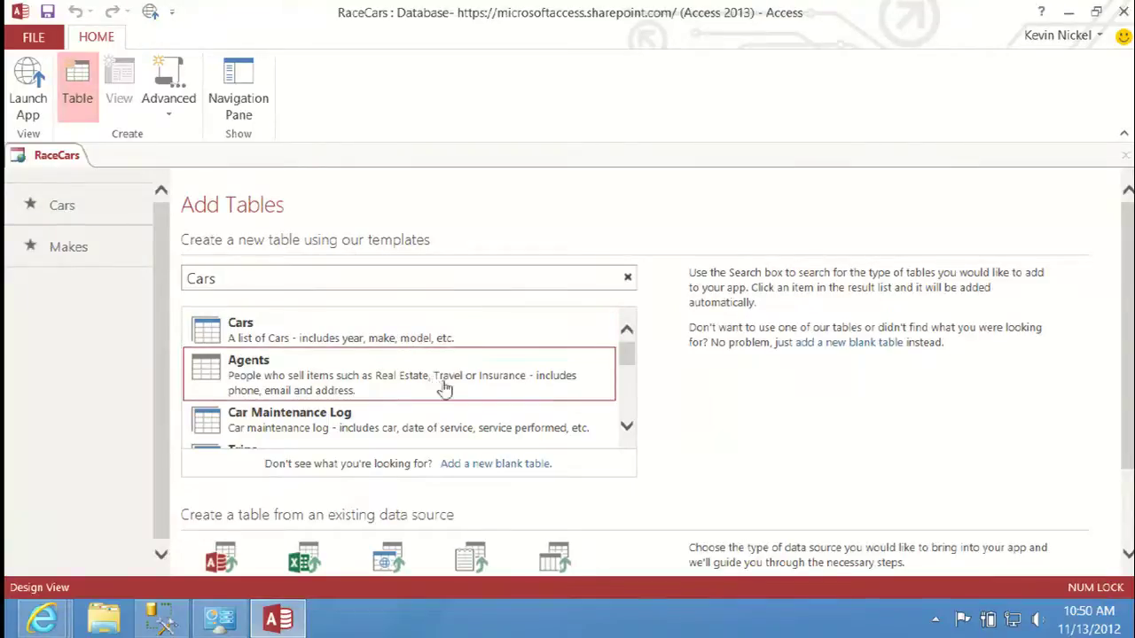
# Add the Car Maintenance Log table template to the RaceCars app in Access.
pyautogui.click(626, 432)
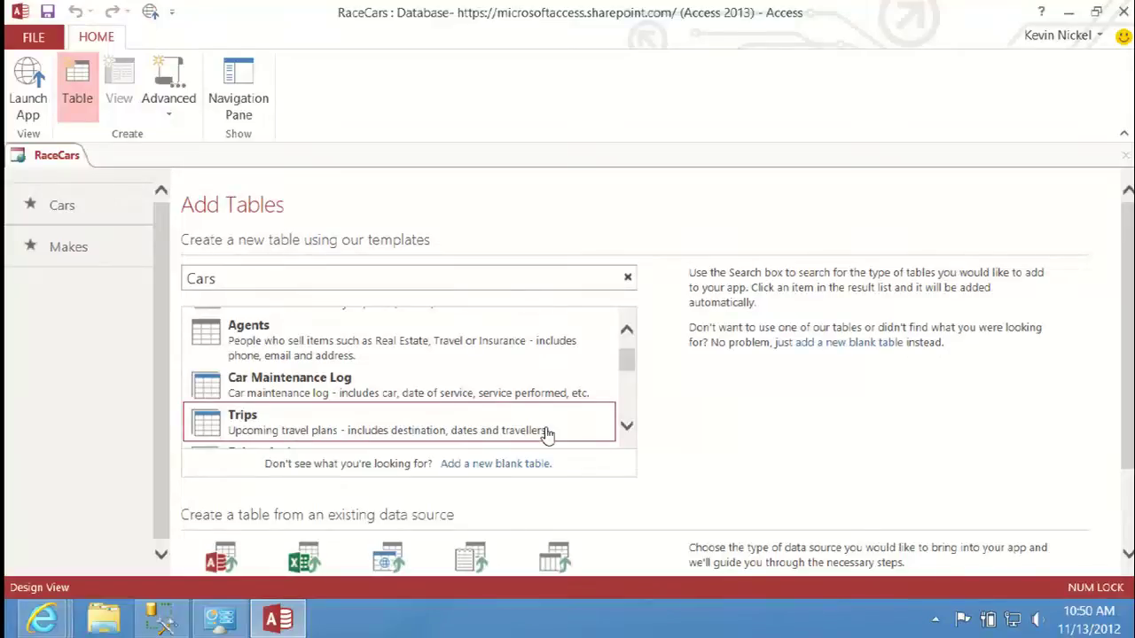
pyautogui.click(398, 397)
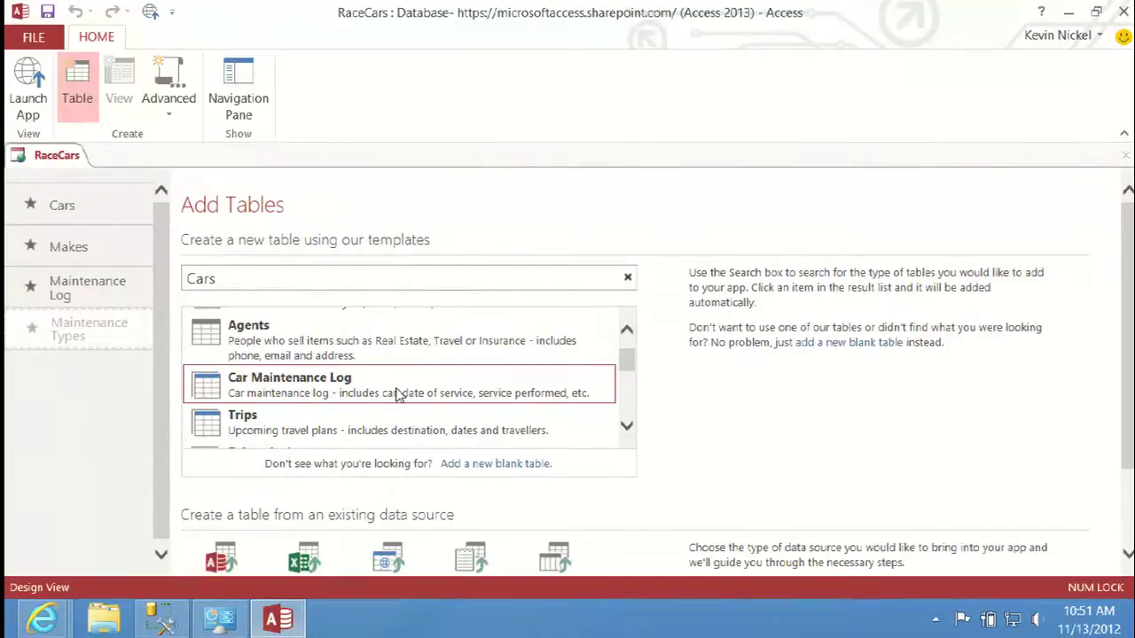
# Open the Maintenance Log table for editing its design.
pyautogui.click(84, 288)
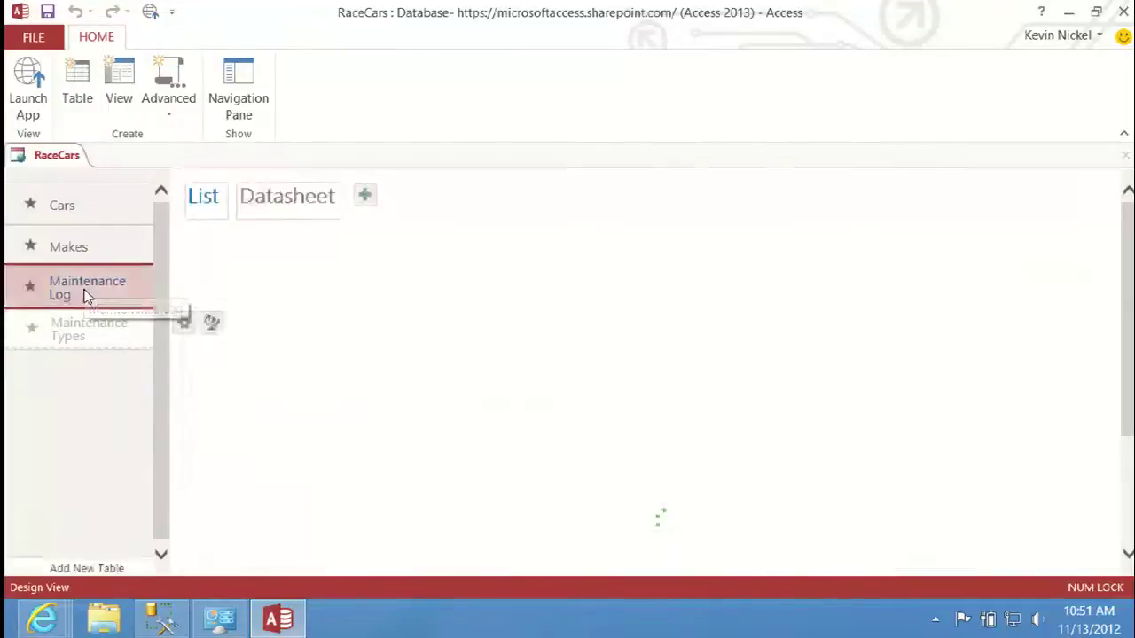
pyautogui.click(185, 325)
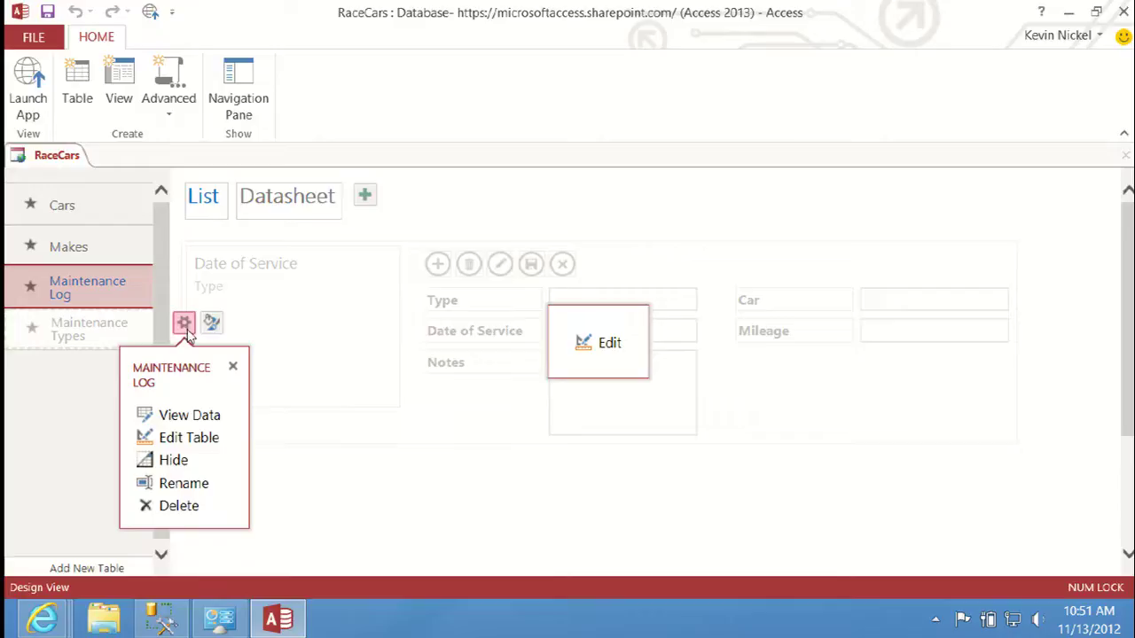
pyautogui.click(201, 441)
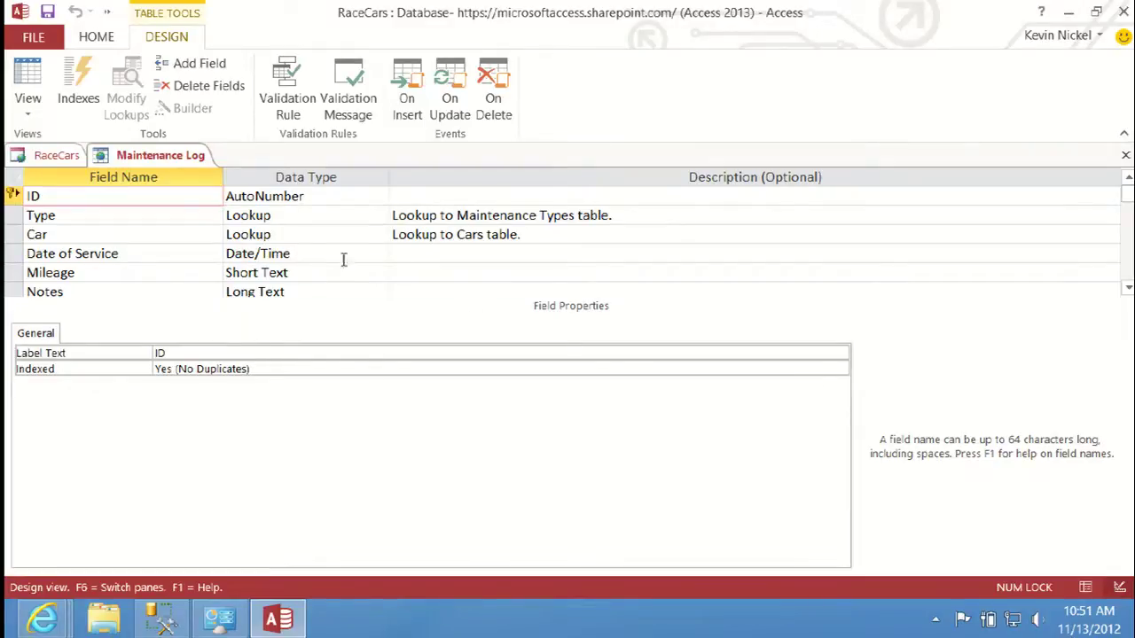
# Examine the fields of the Maintenance Log table and their properties, from Type through Notes.
pyautogui.click(119, 235)
pyautogui.press('Down')
pyautogui.press('Down')
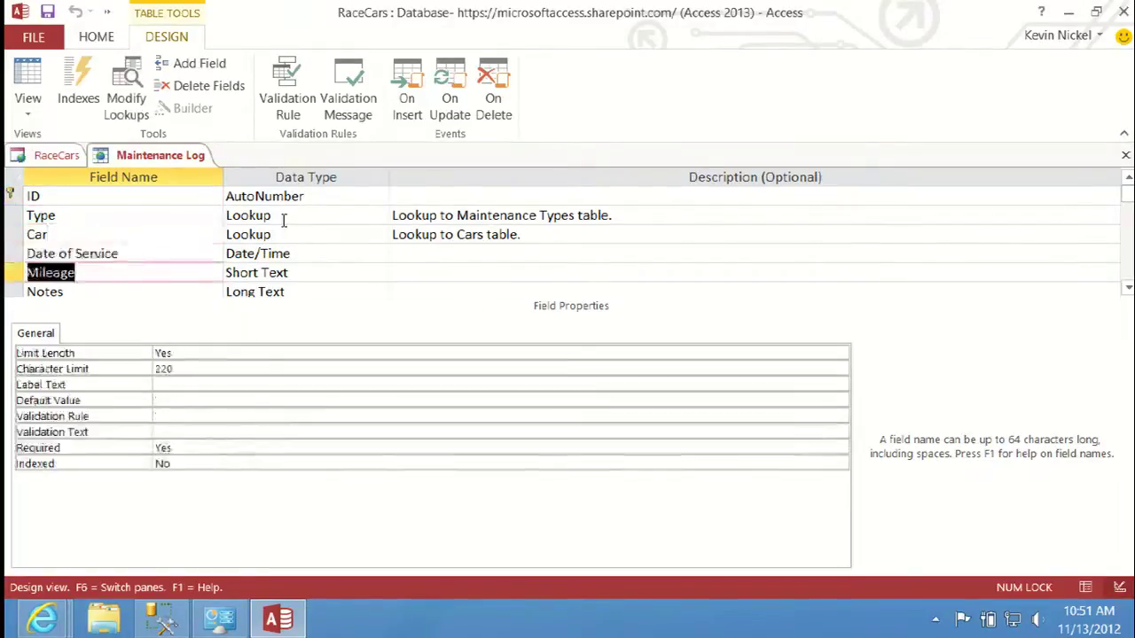
pyautogui.press('Down')
pyautogui.press('Up')
pyautogui.press('Up')
pyautogui.press('Up')
pyautogui.press('Up')
# Review the lookup settings of the Maintenance Log table's Car field without changing them, and close the table design.
pyautogui.press('Down')
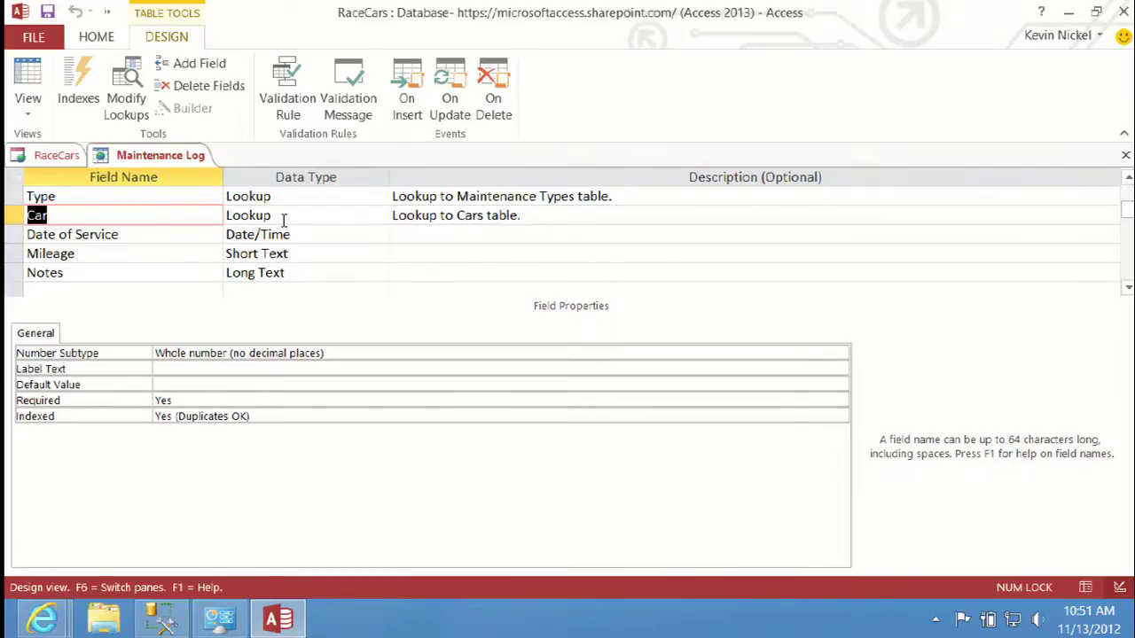
pyautogui.click(126, 102)
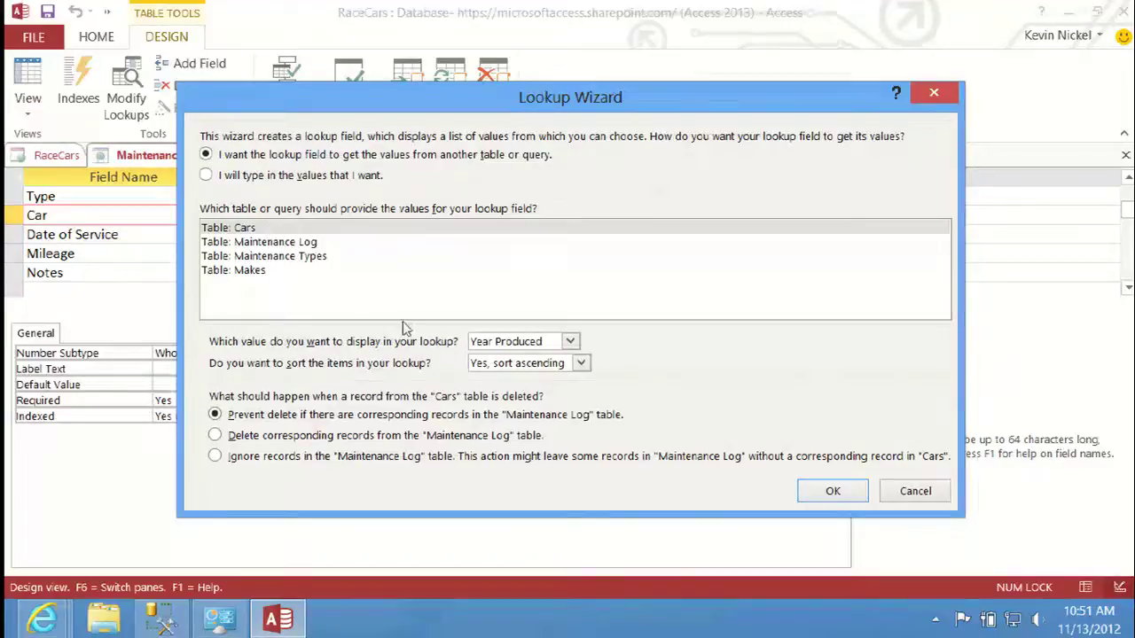
pyautogui.click(929, 495)
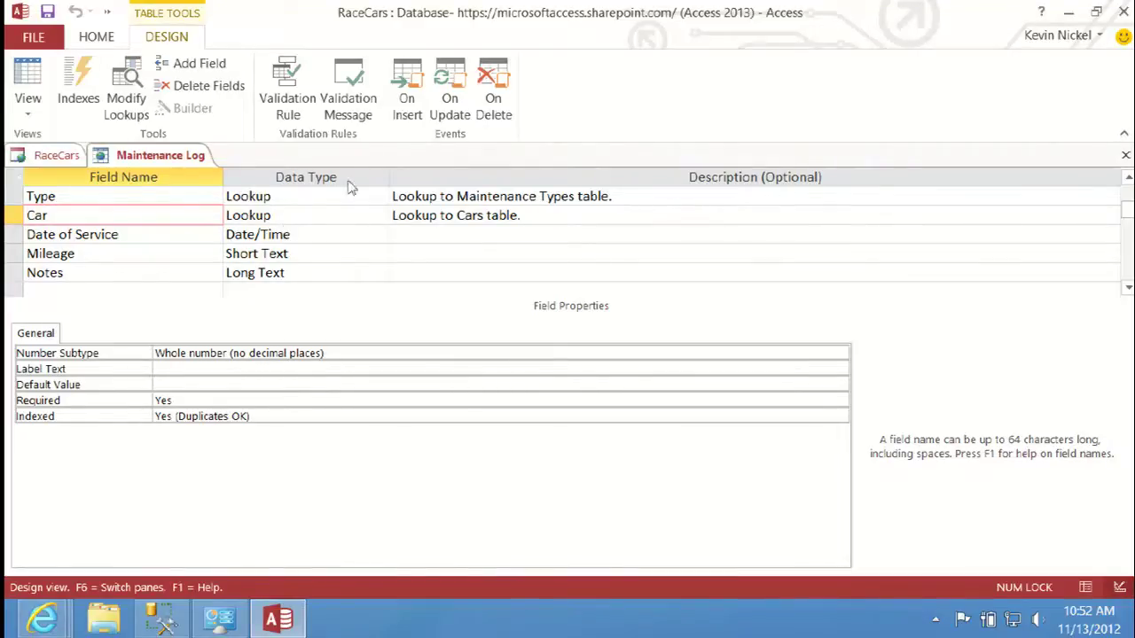
pyautogui.click(1126, 155)
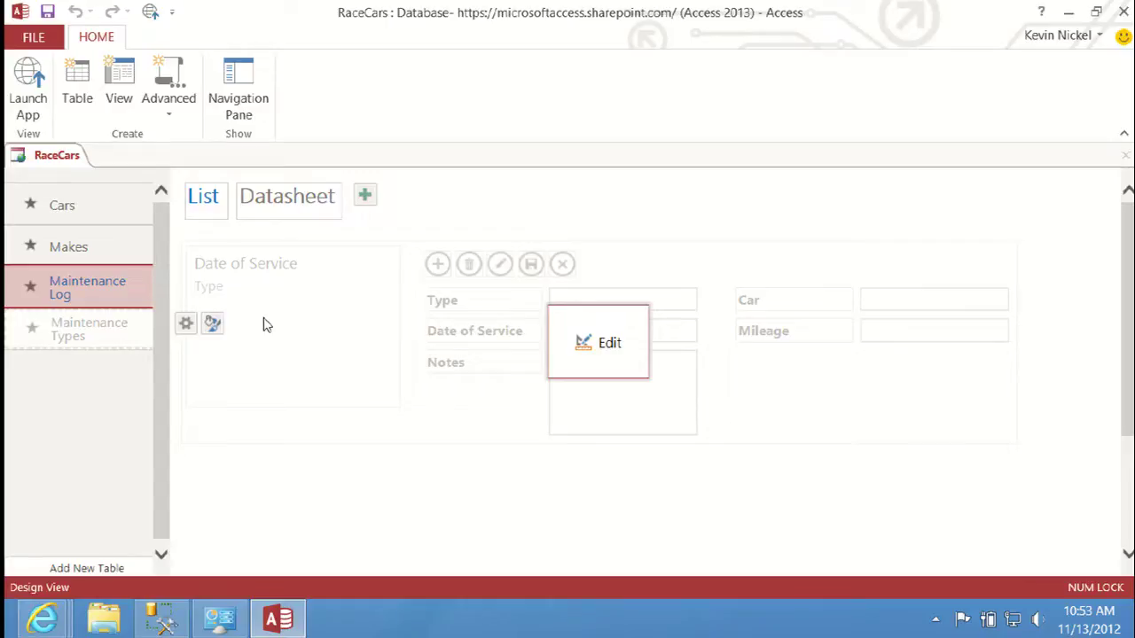
# Open the Cars table for editing its design.
pyautogui.click(111, 211)
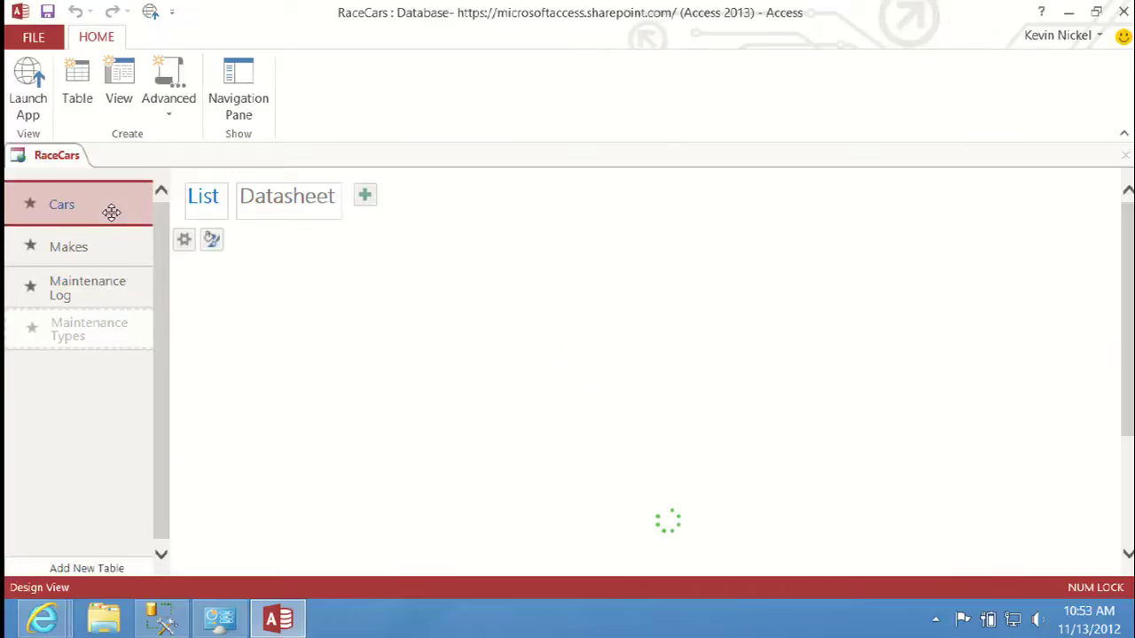
pyautogui.click(183, 241)
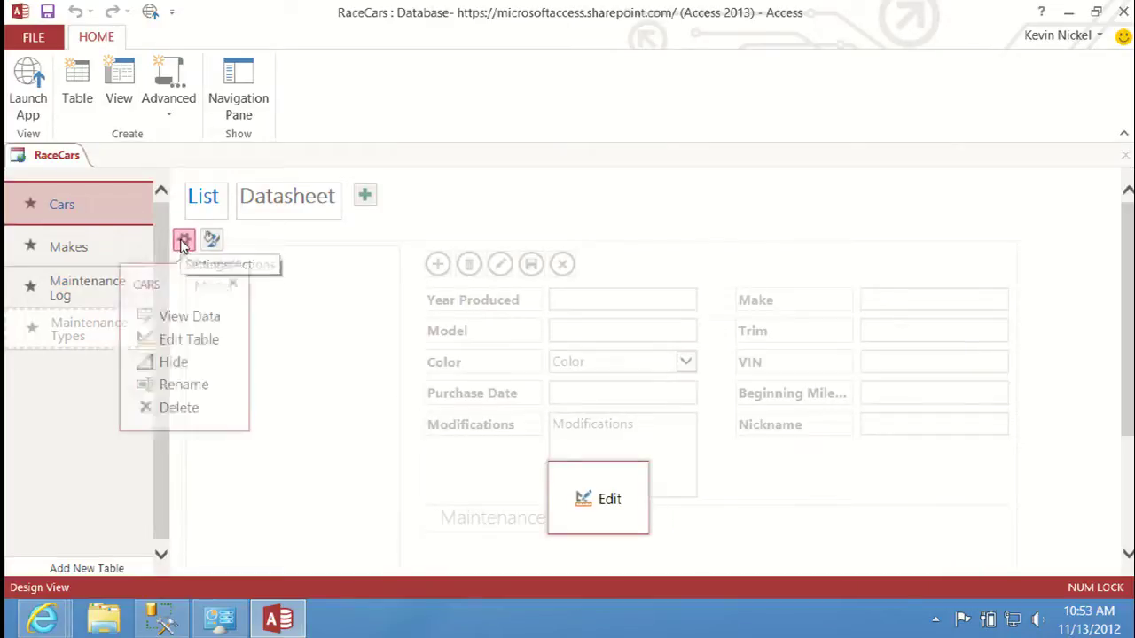
pyautogui.click(199, 346)
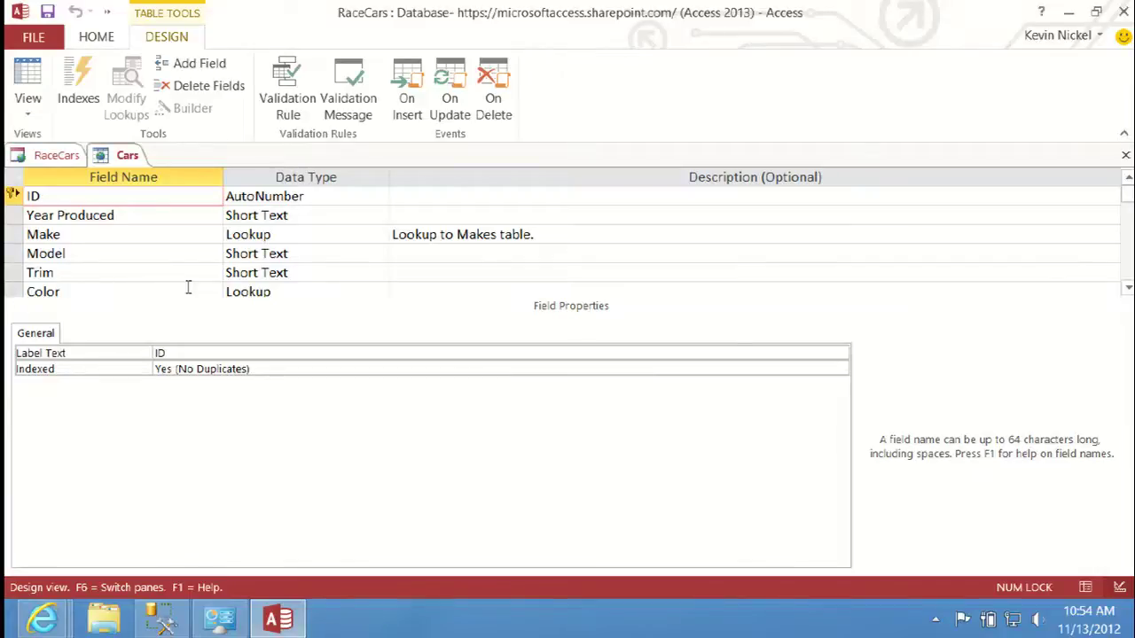
# Add a Price field with the Currency data type at the end of the Cars table.
pyautogui.click(186, 291)
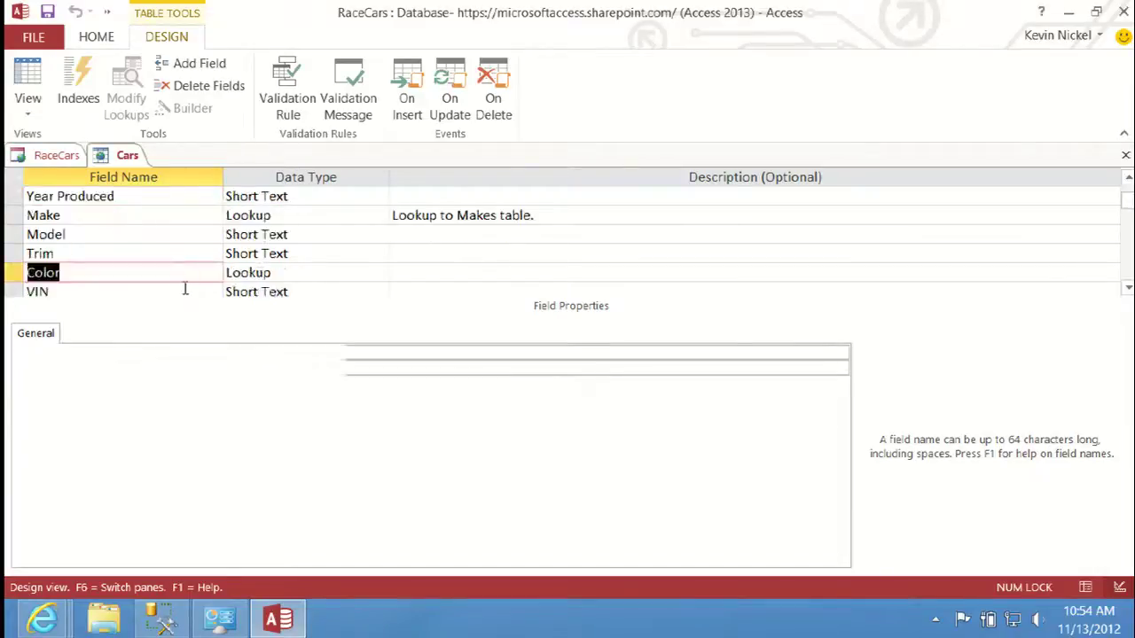
pyautogui.click(186, 289)
pyautogui.press('Down')
pyautogui.press('Down')
pyautogui.press('Down')
pyautogui.press('Down')
pyautogui.press('Down')
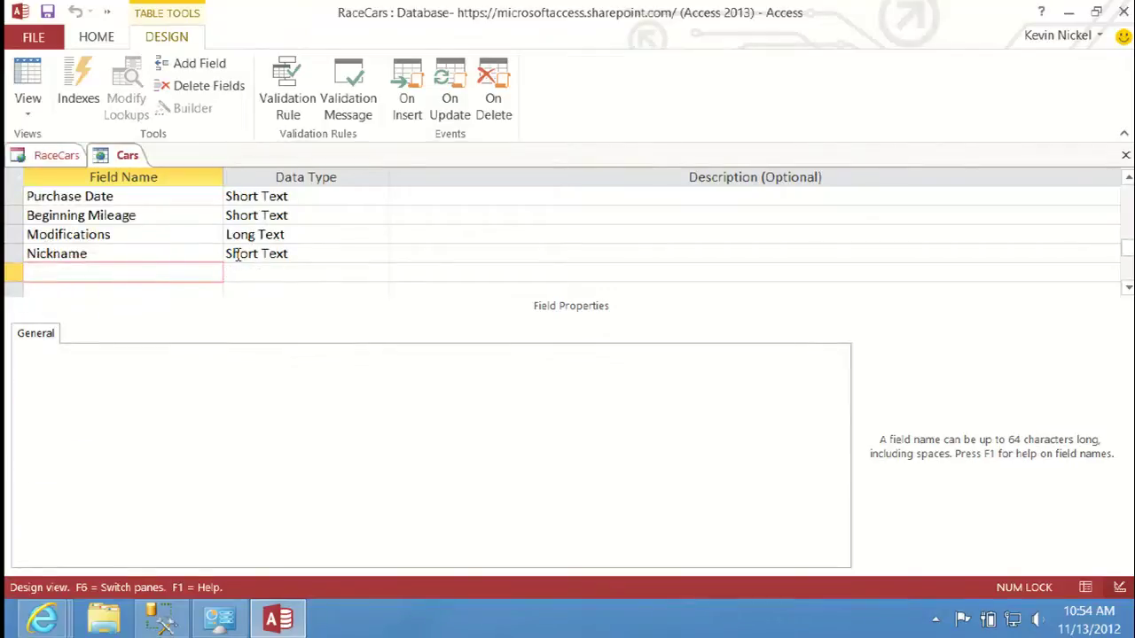
pyautogui.write('Price')
pyautogui.press('Tab')
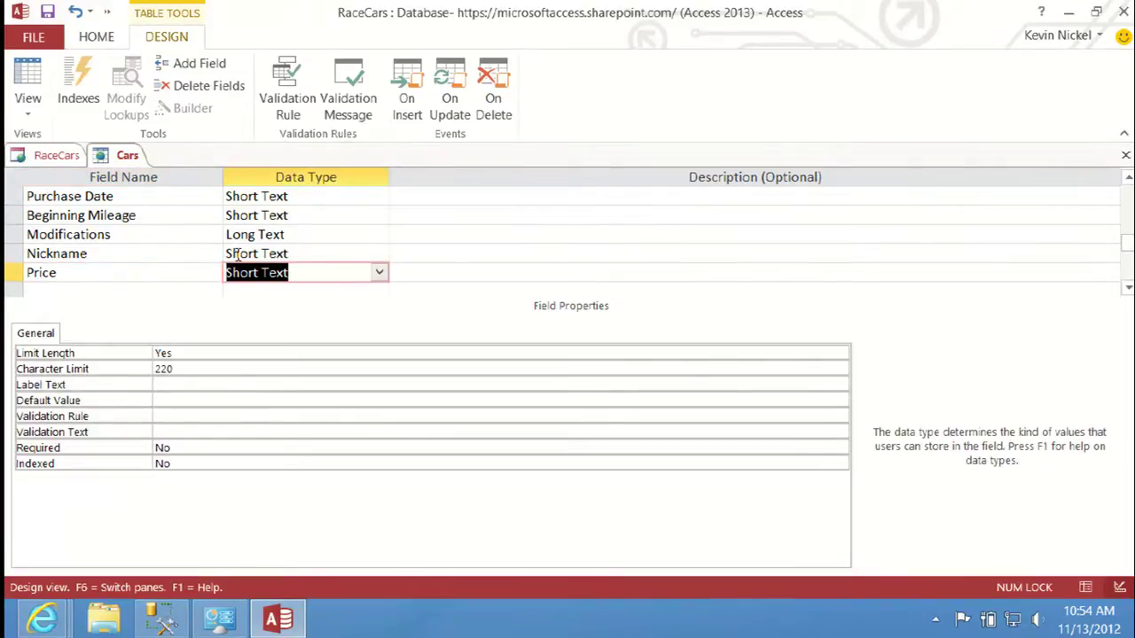
pyautogui.click(380, 272)
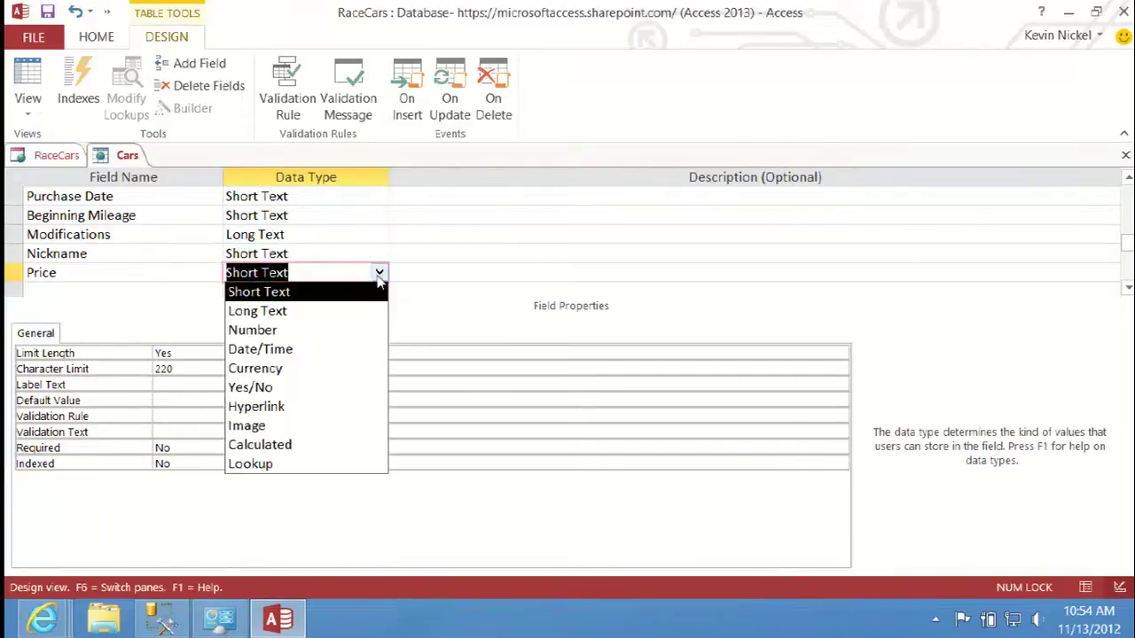
pyautogui.click(301, 376)
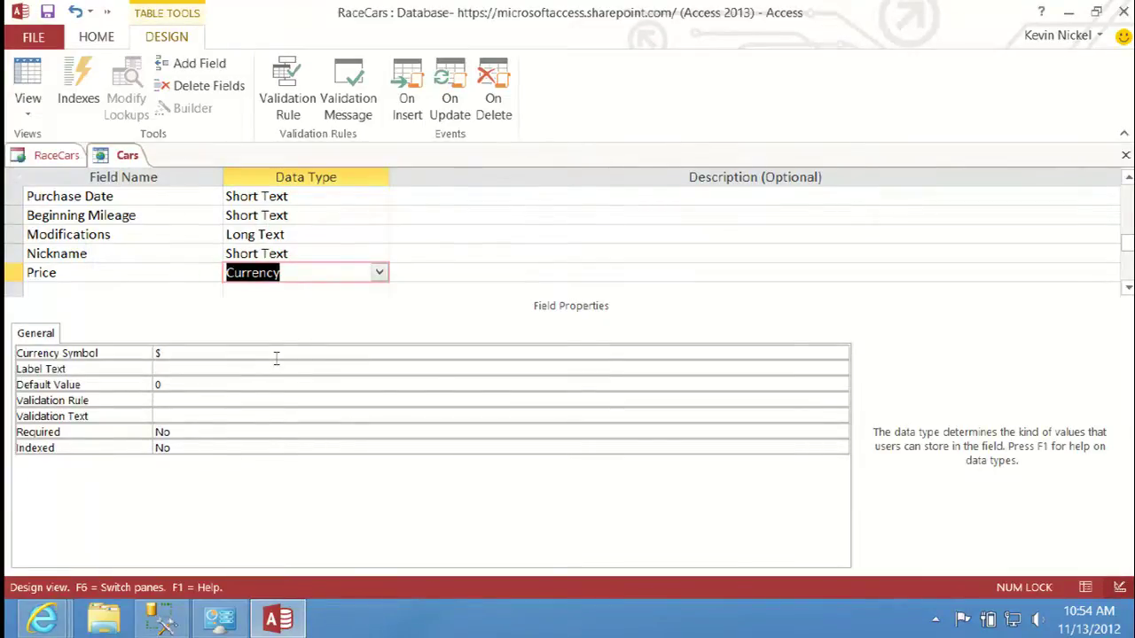
# Set the Price field's currency symbol to the United Kingdom's £, and save and close the Cars table.
pyautogui.click(276, 358)
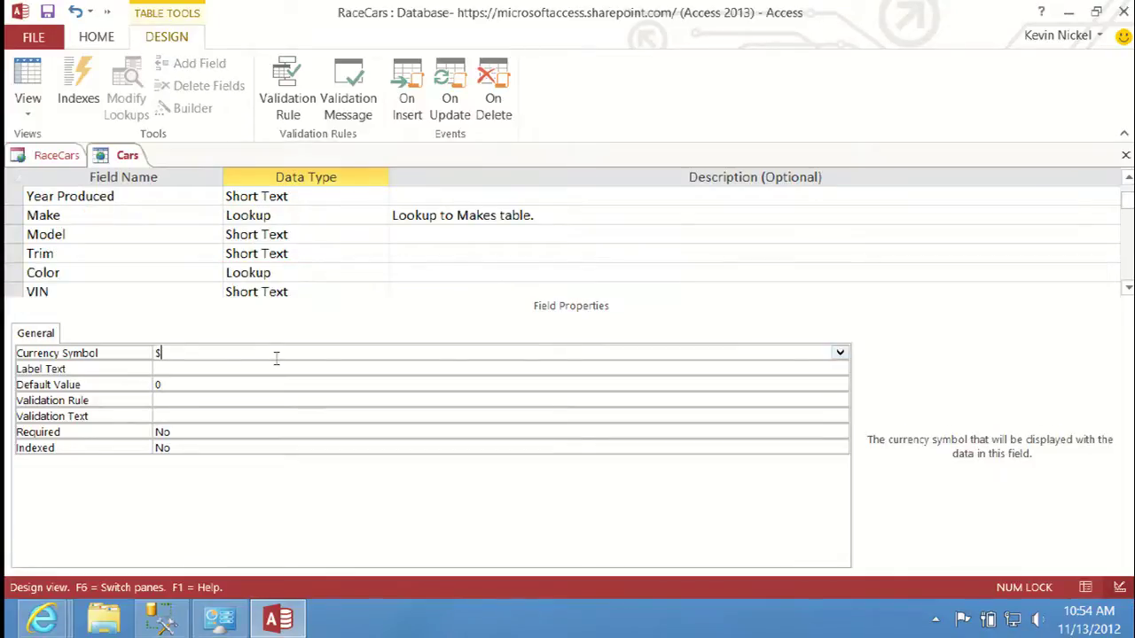
pyautogui.click(840, 354)
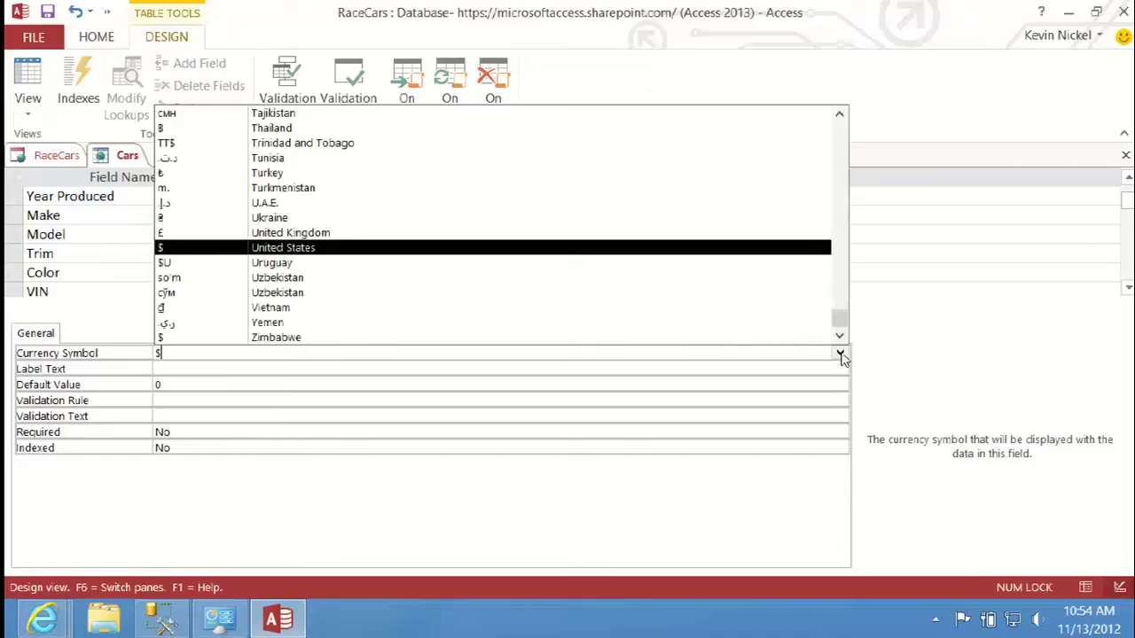
pyautogui.click(371, 232)
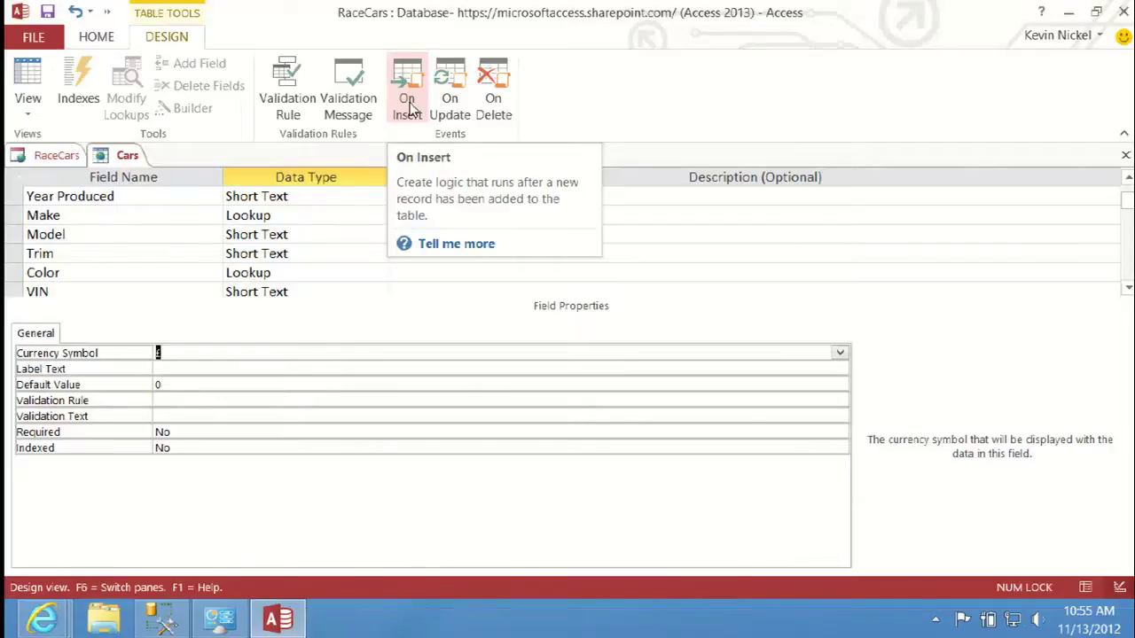
pyautogui.click(204, 235)
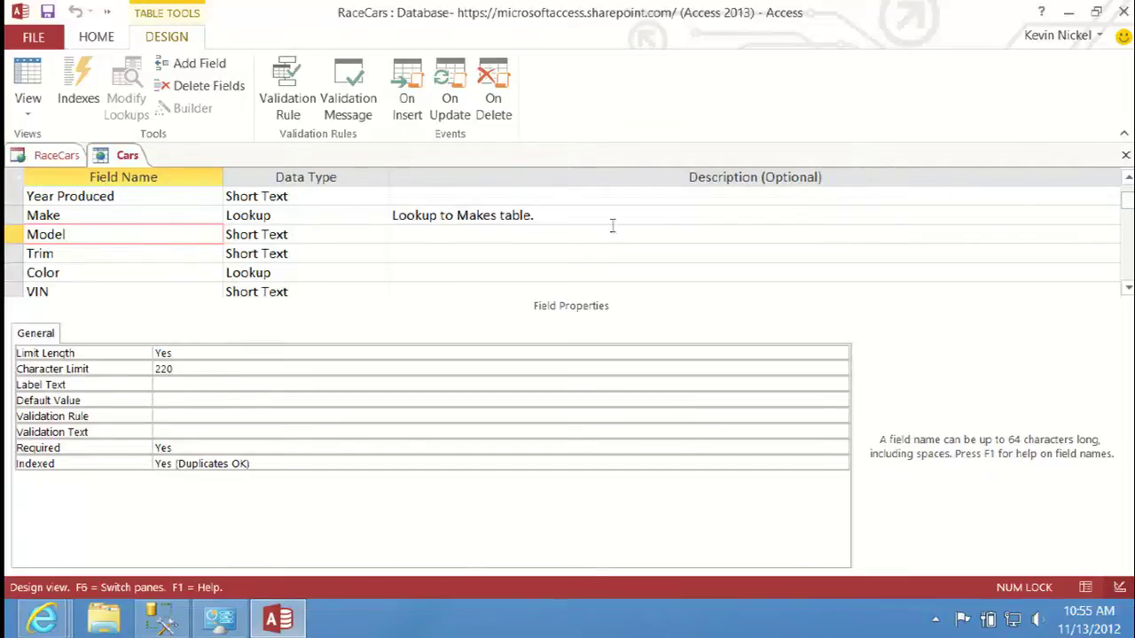
pyautogui.click(1124, 157)
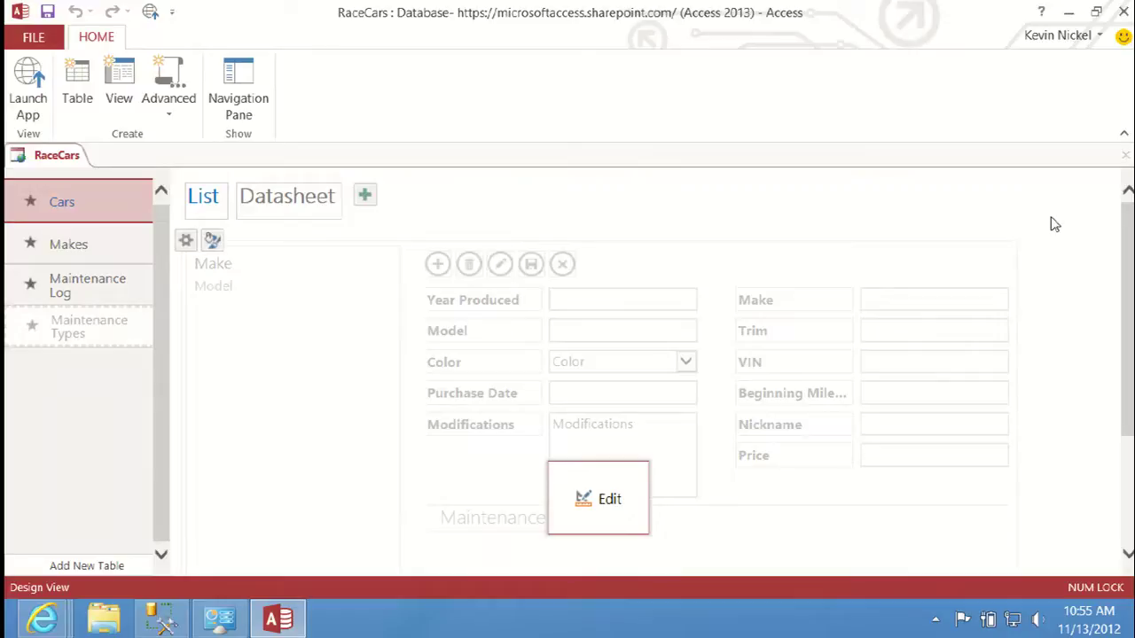
# Launch the RaceCars app in the browser and compare its Cars list with the earlier opened copy of the app.
pyautogui.click(29, 113)
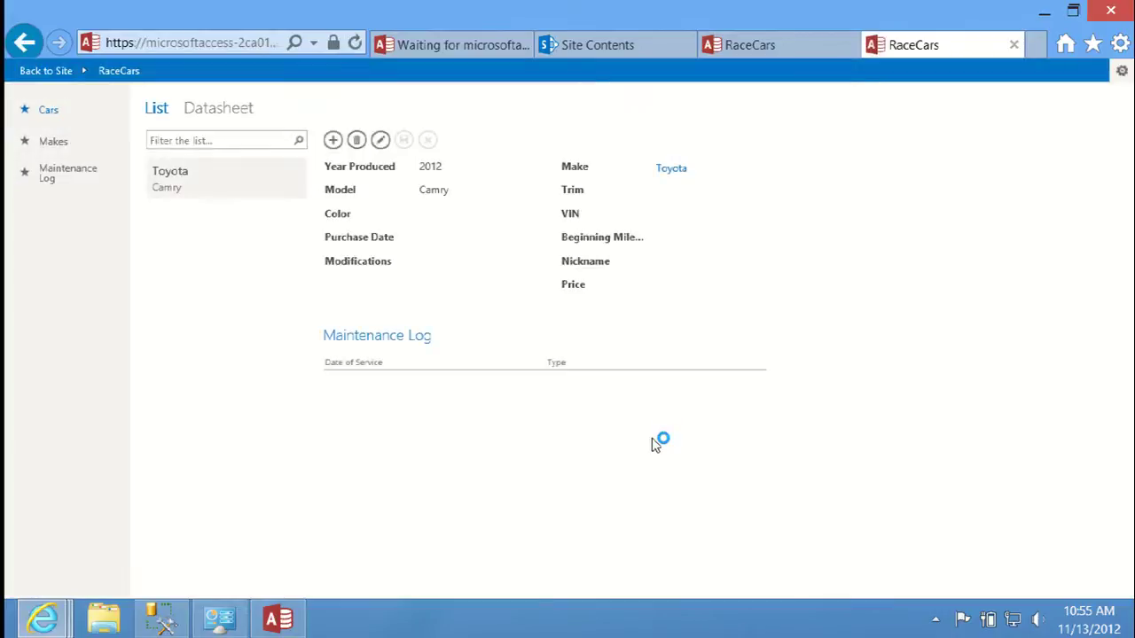
pyautogui.click(766, 51)
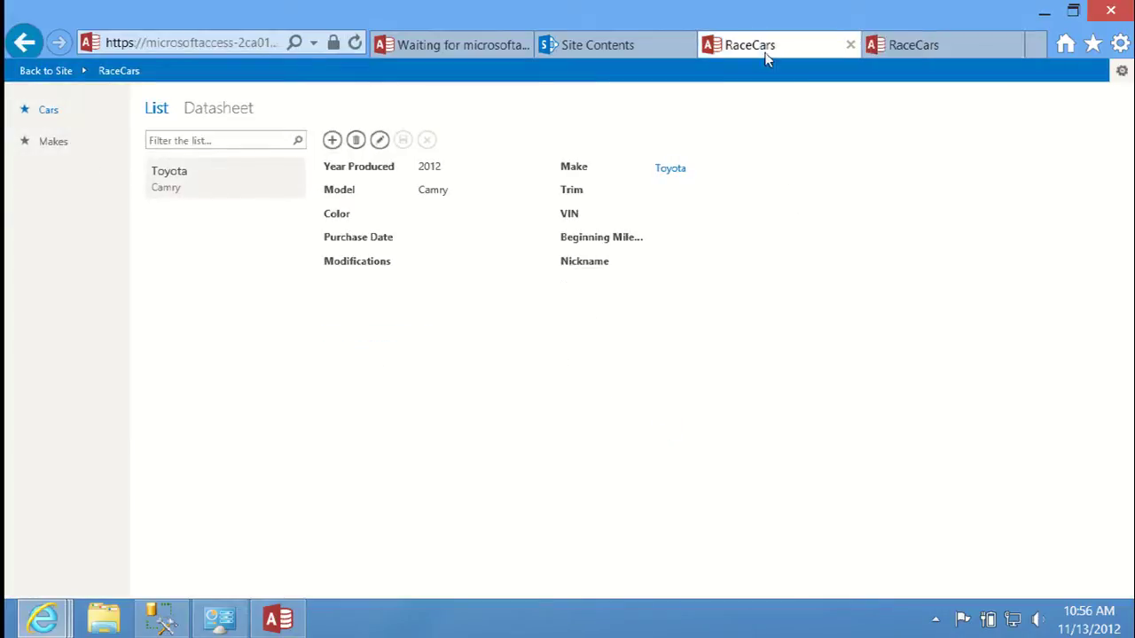
pyautogui.click(931, 43)
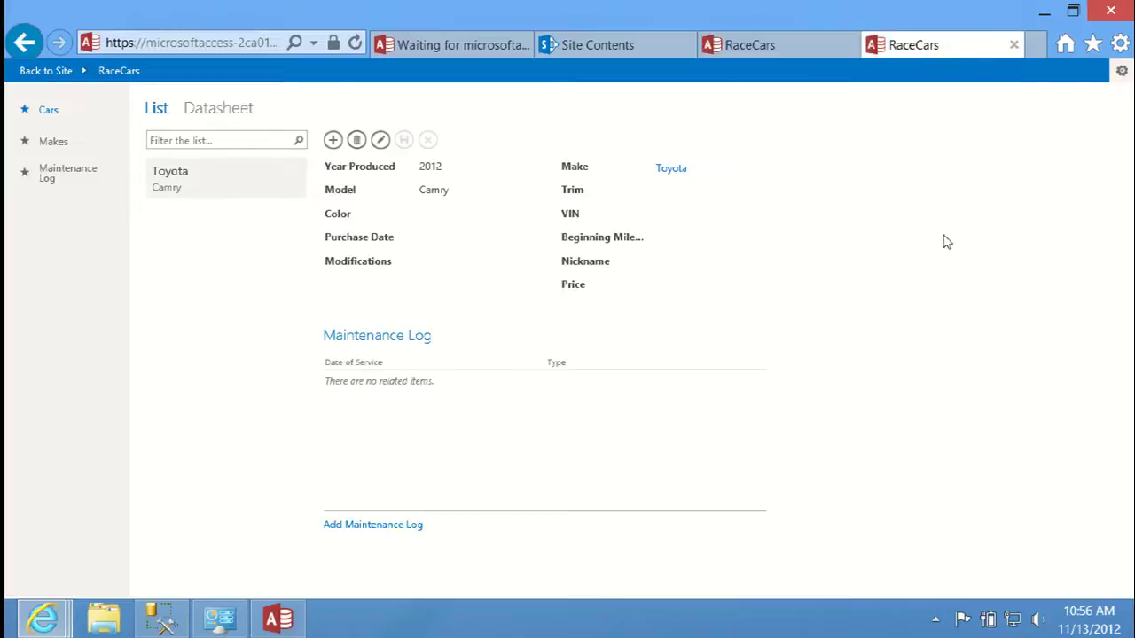
# Enter a price of 10000 for the Toyota Camry record and save it.
pyautogui.click(381, 142)
pyautogui.click(692, 286)
pyautogui.write('10000')
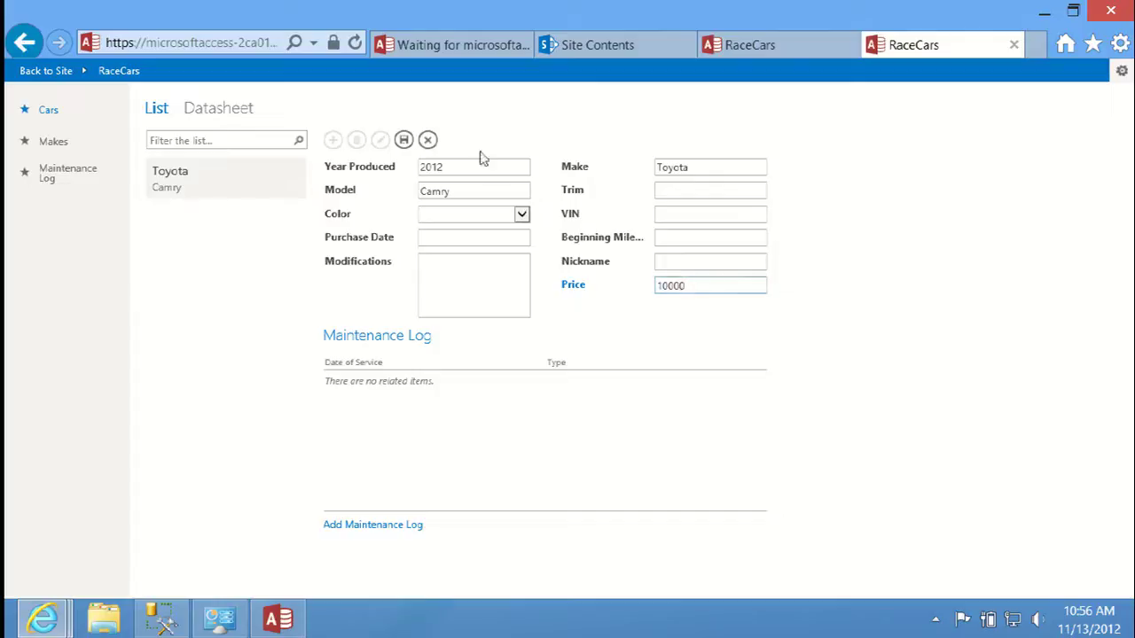
pyautogui.click(402, 140)
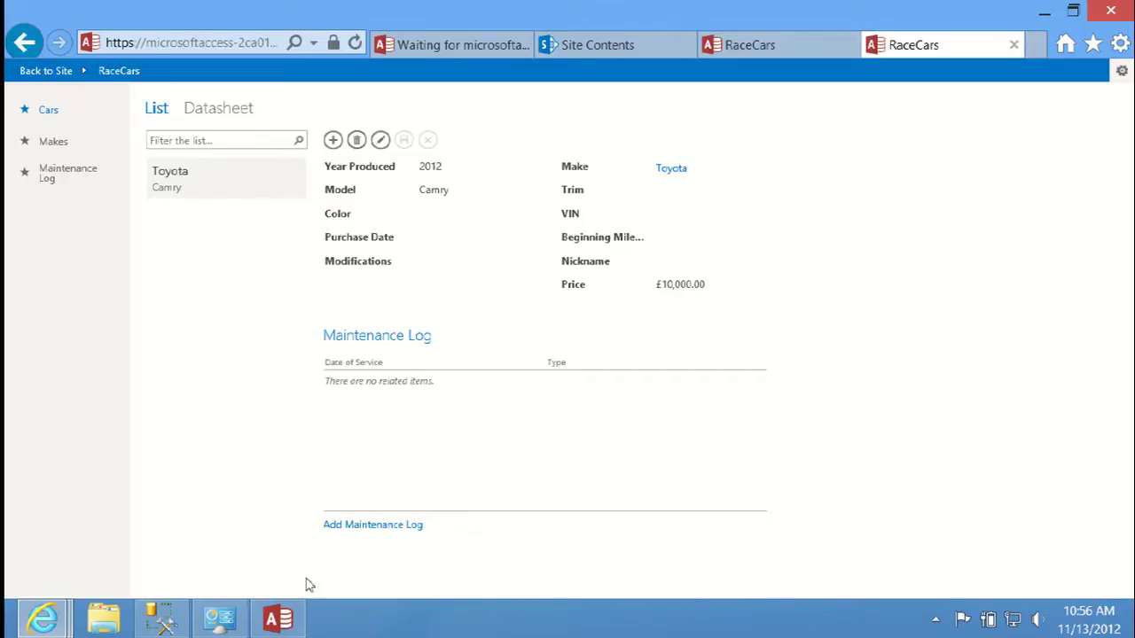
# Switch back to Access and search the new-table templates for Performance, looking through the suggested tables.
pyautogui.click(294, 612)
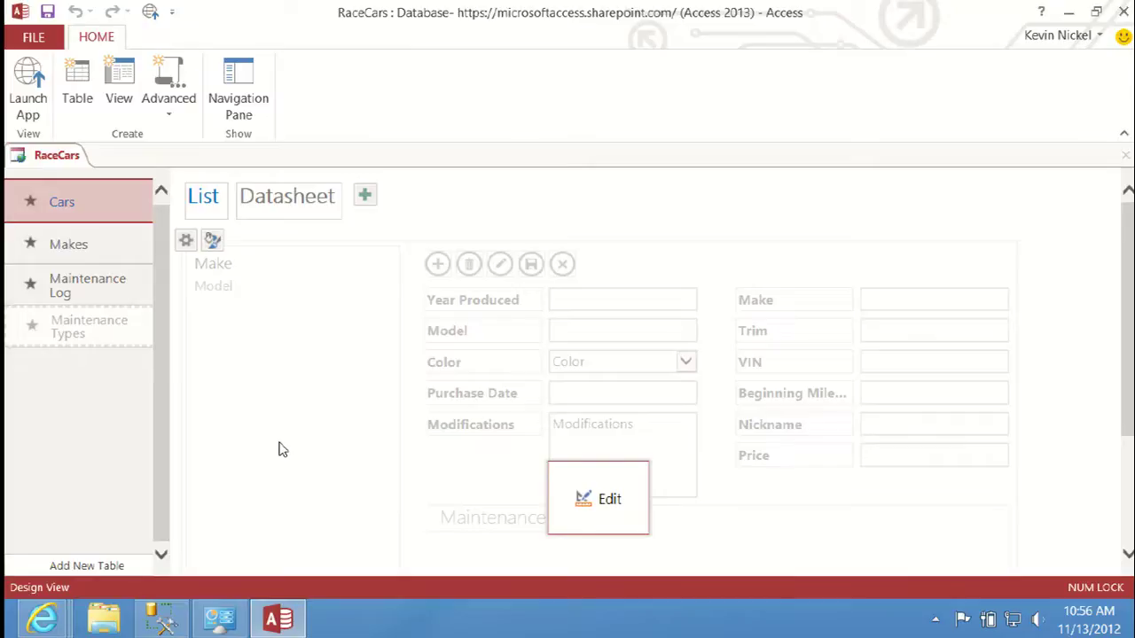
pyautogui.moveTo(114, 215); pyautogui.dragTo(90, 574)
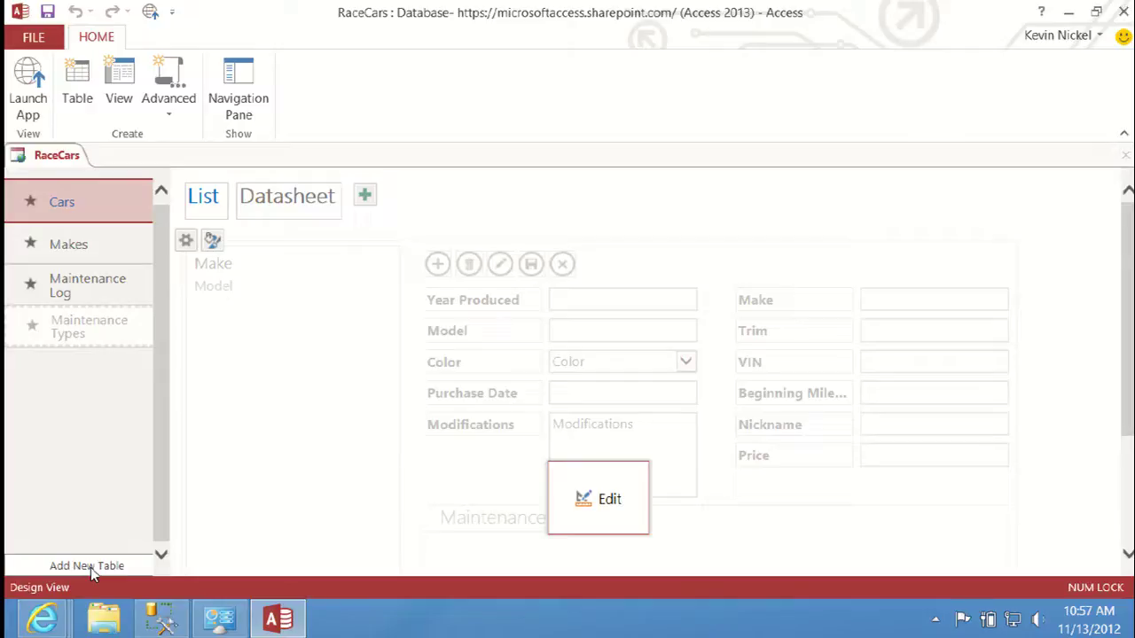
pyautogui.click(90, 568)
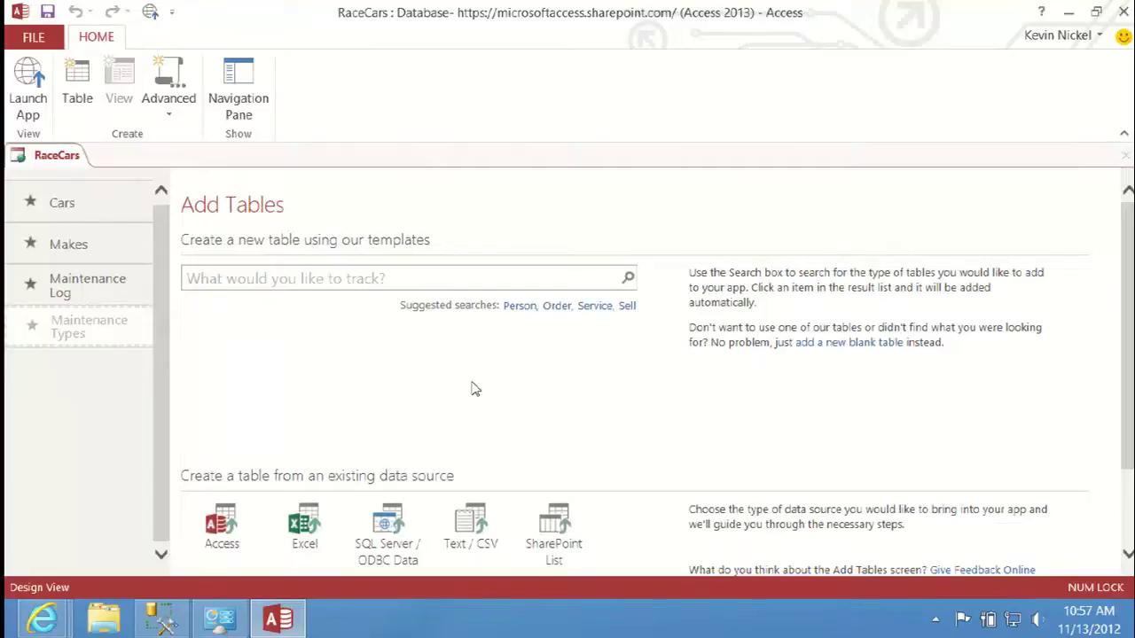
pyautogui.click(447, 280)
pyautogui.write('Per')
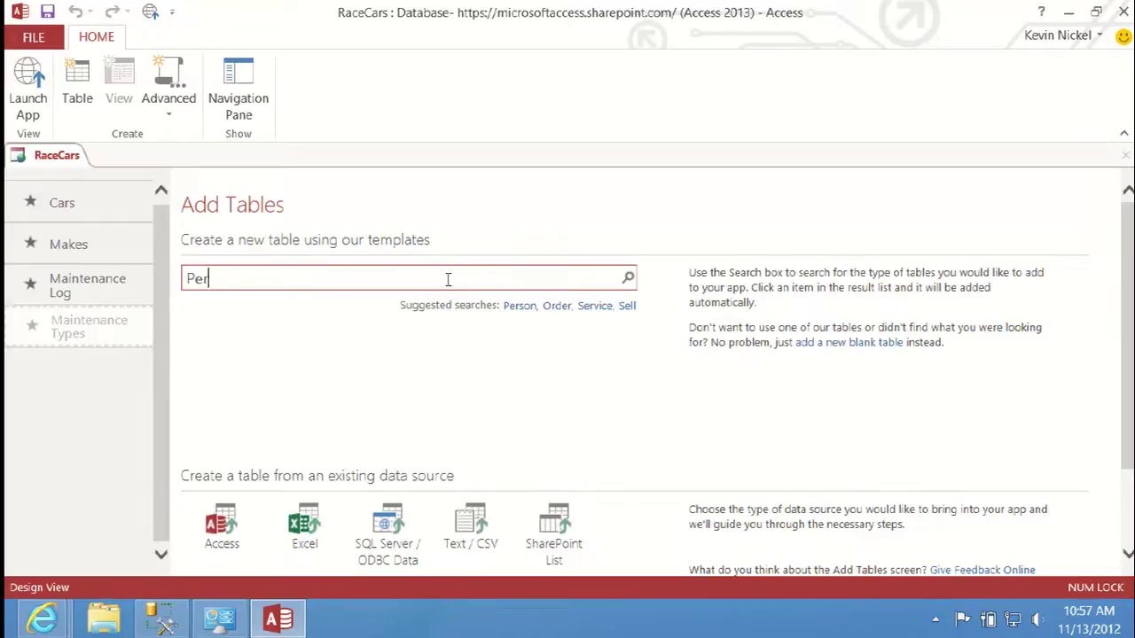
pyautogui.write('formance')
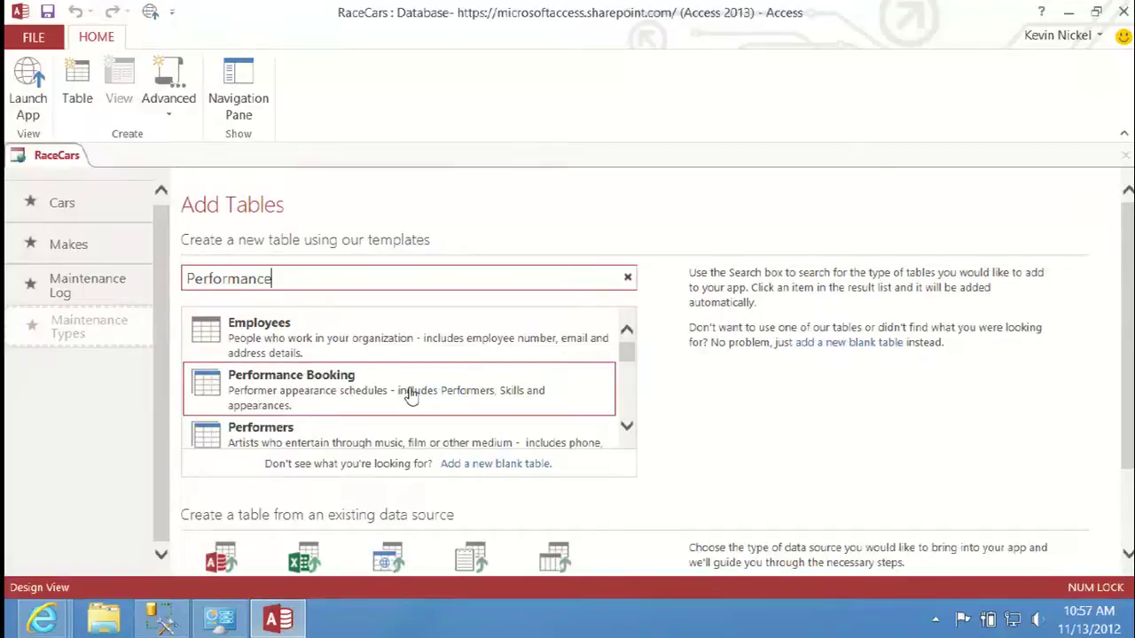
pyautogui.click(627, 427)
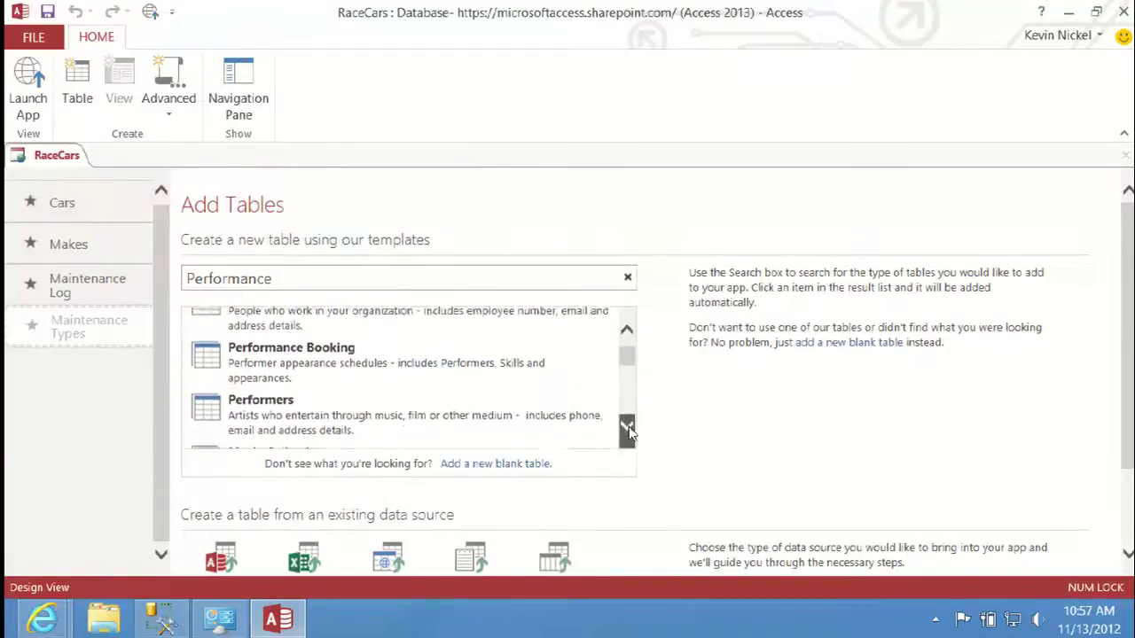
pyautogui.click(627, 430)
pyautogui.click(631, 425)
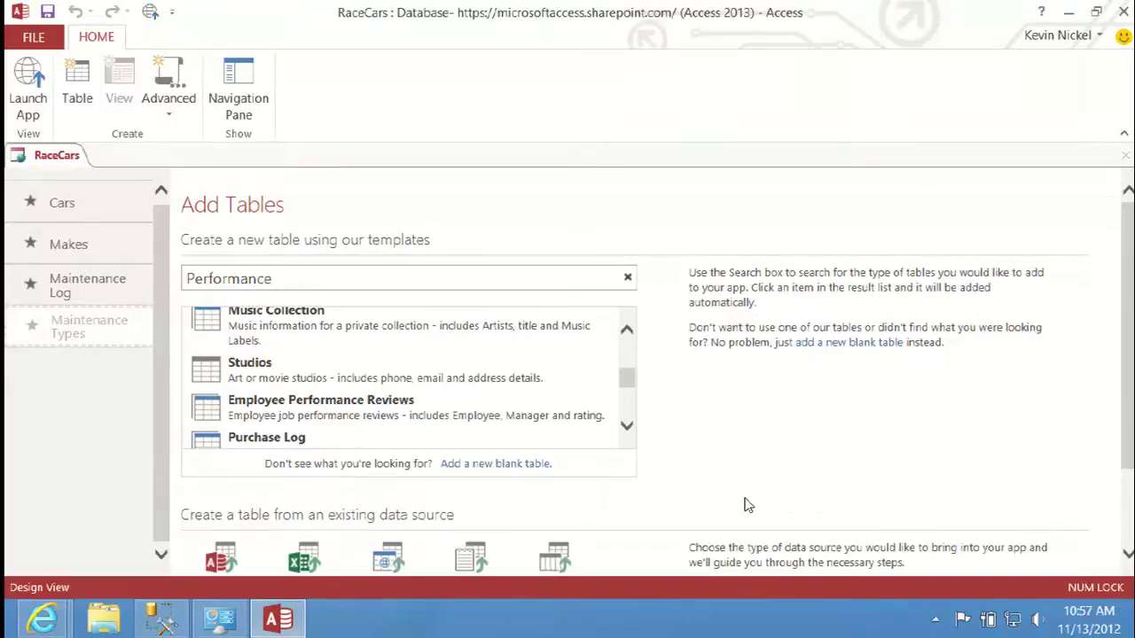
# Create a blank table and add a Car field with the Lookup data type.
pyautogui.click(465, 466)
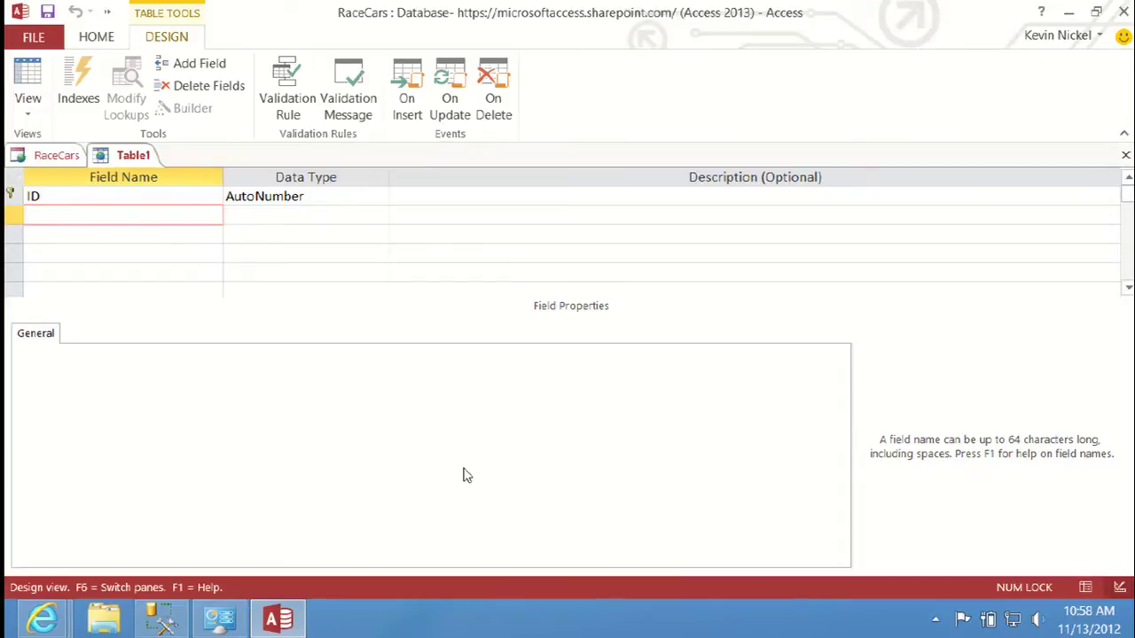
pyautogui.write('Car')
pyautogui.press('Tab')
pyautogui.click(379, 216)
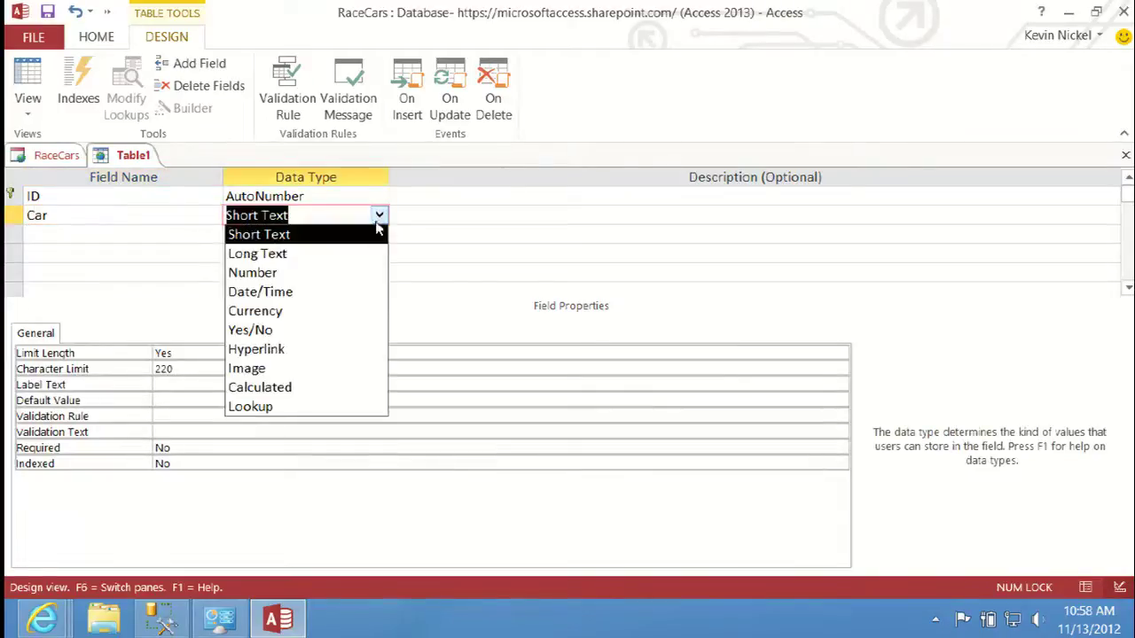
pyautogui.click(295, 407)
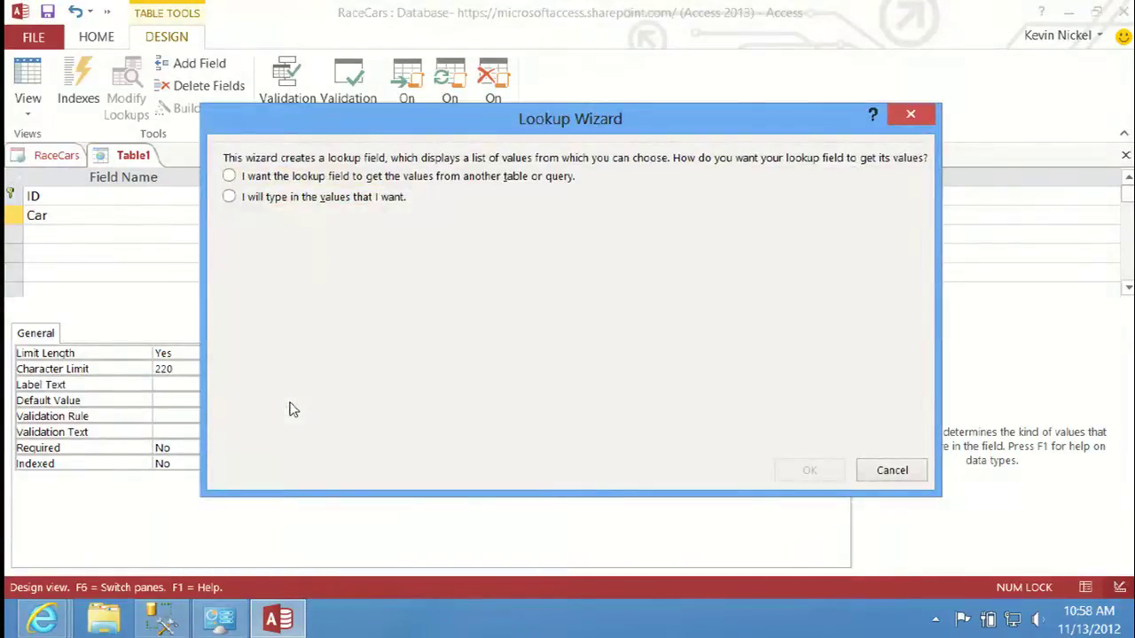
# Base the Car lookup on the Cars table and display its Model values.
pyautogui.click(461, 183)
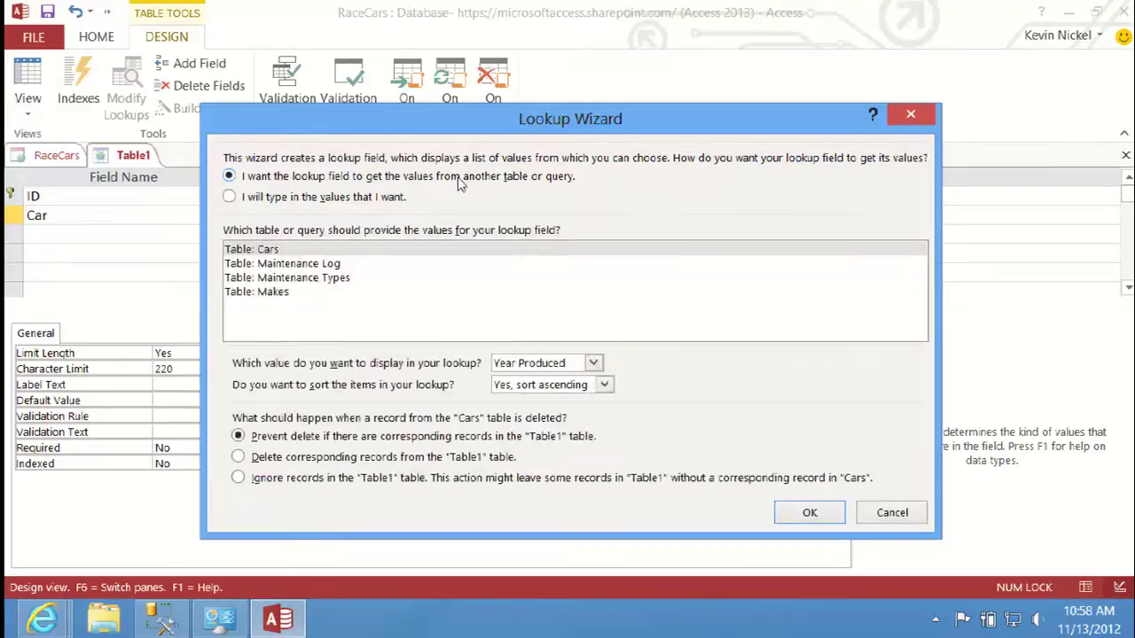
pyautogui.click(322, 252)
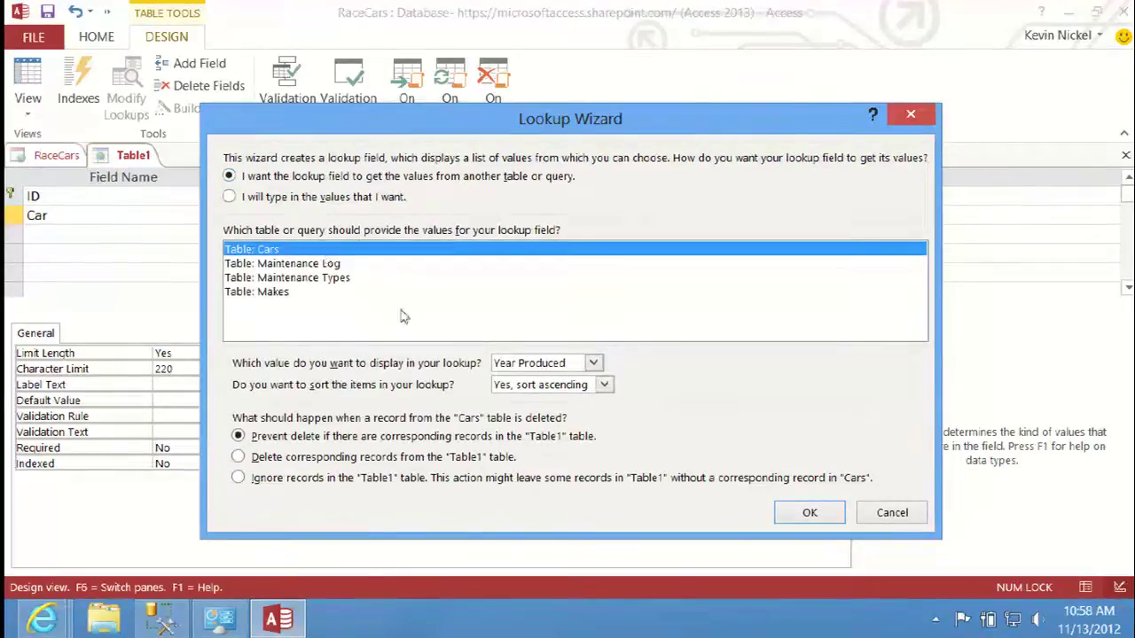
pyautogui.click(593, 362)
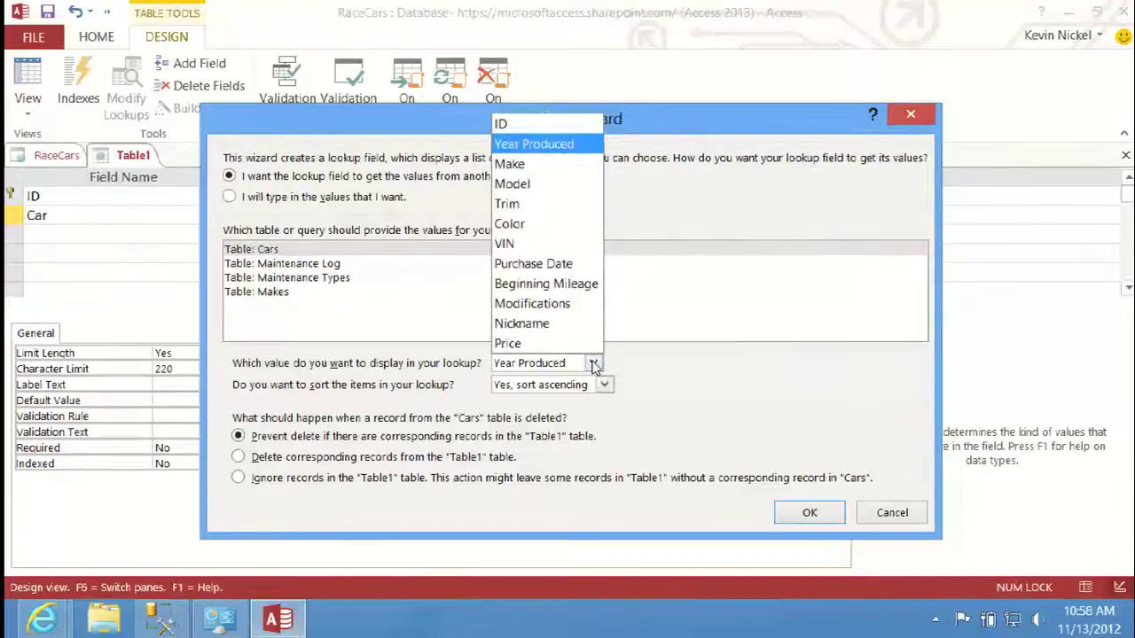
pyautogui.click(529, 187)
pyautogui.click(808, 513)
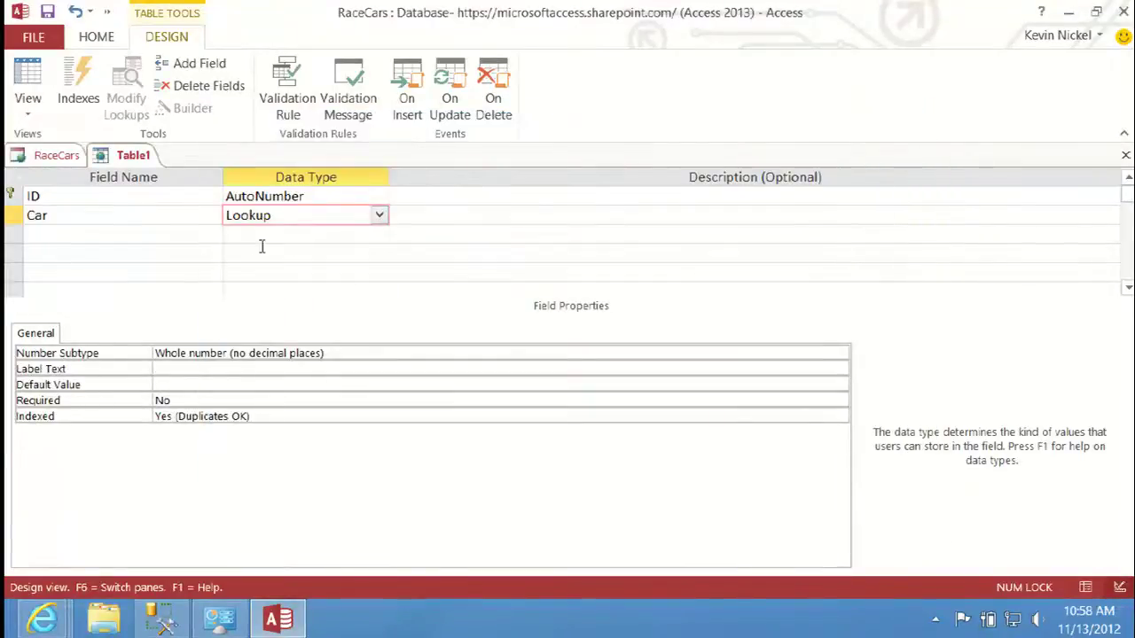
# Add a Statistic field with the Lookup data type that uses a manually entered list of values.
pyautogui.click(205, 239)
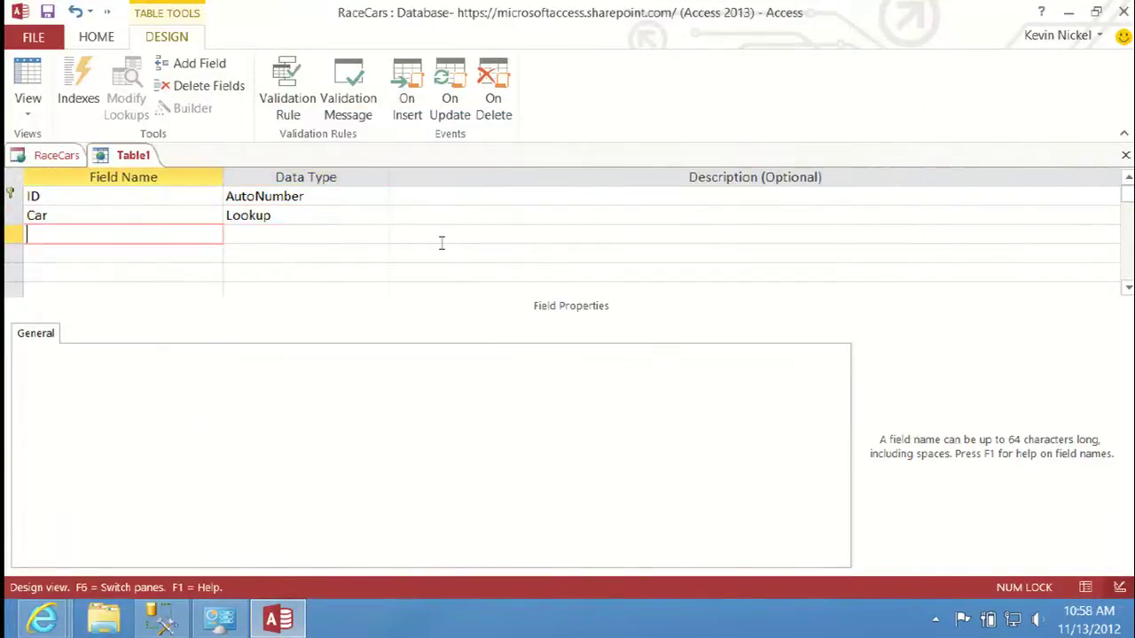
pyautogui.write('Statistic')
pyautogui.press('Tab')
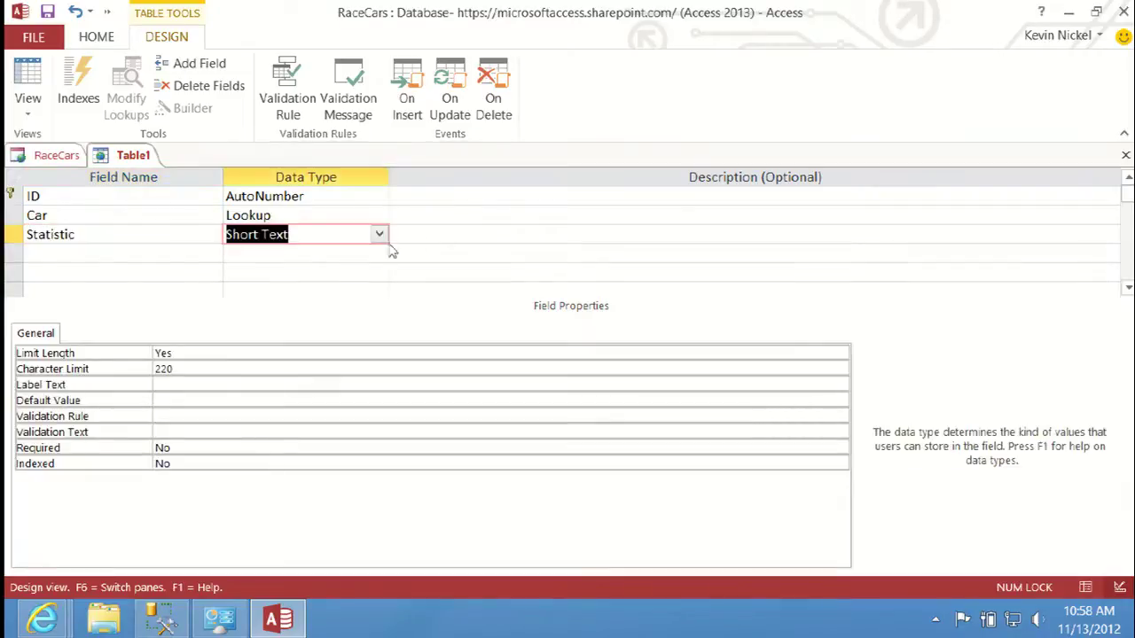
pyautogui.click(381, 240)
pyautogui.click(274, 428)
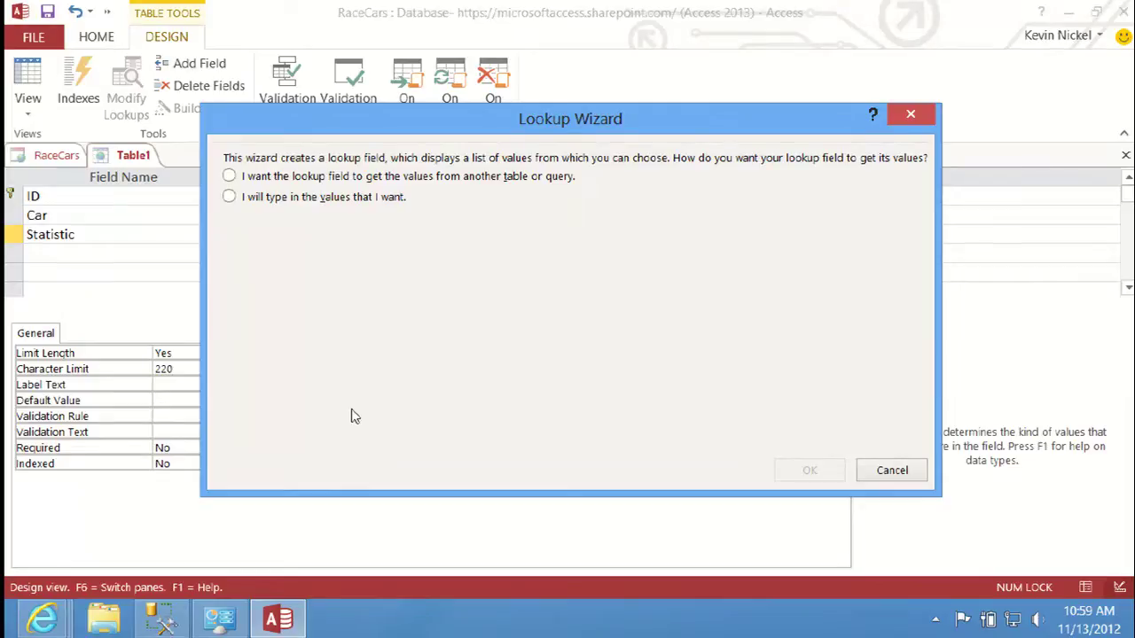
pyautogui.click(229, 196)
pyautogui.click(572, 258)
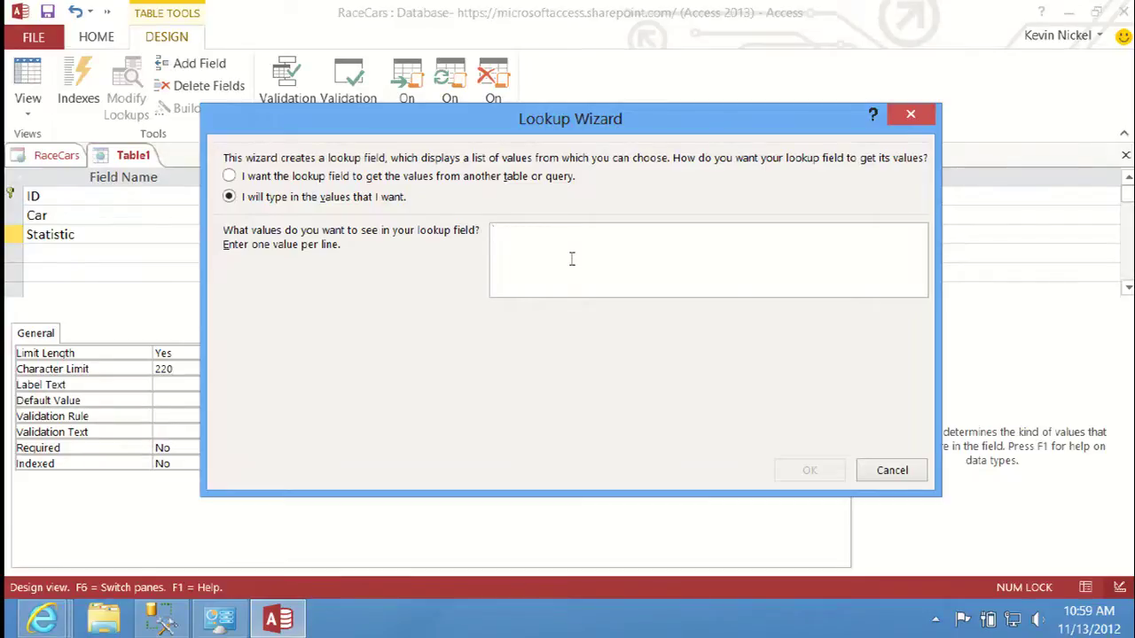
# Enter HP, Weight and 0-60 Time as the Statistic lookup's values and accept the list.
pyautogui.write('Hors')
pyautogui.press('BackSpace')
pyautogui.press('BackSpace')
pyautogui.press('BackSpace')
pyautogui.write('P')
pyautogui.press('Return')
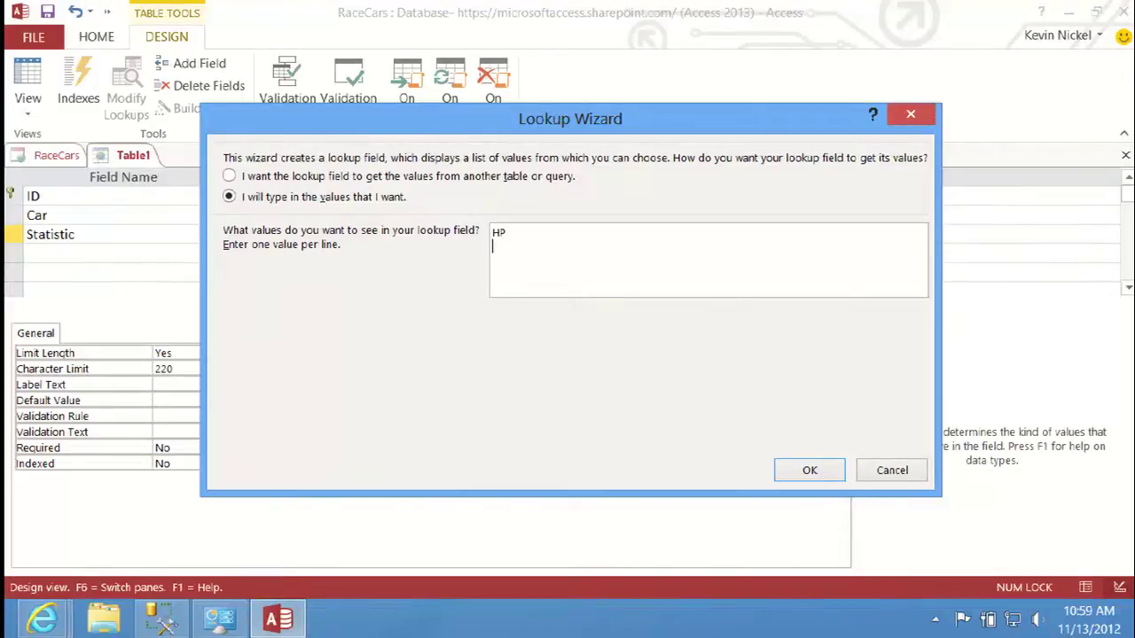
pyautogui.write('Weight')
pyautogui.press('Return')
pyautogui.write('0-60 Time')
pyautogui.click(809, 469)
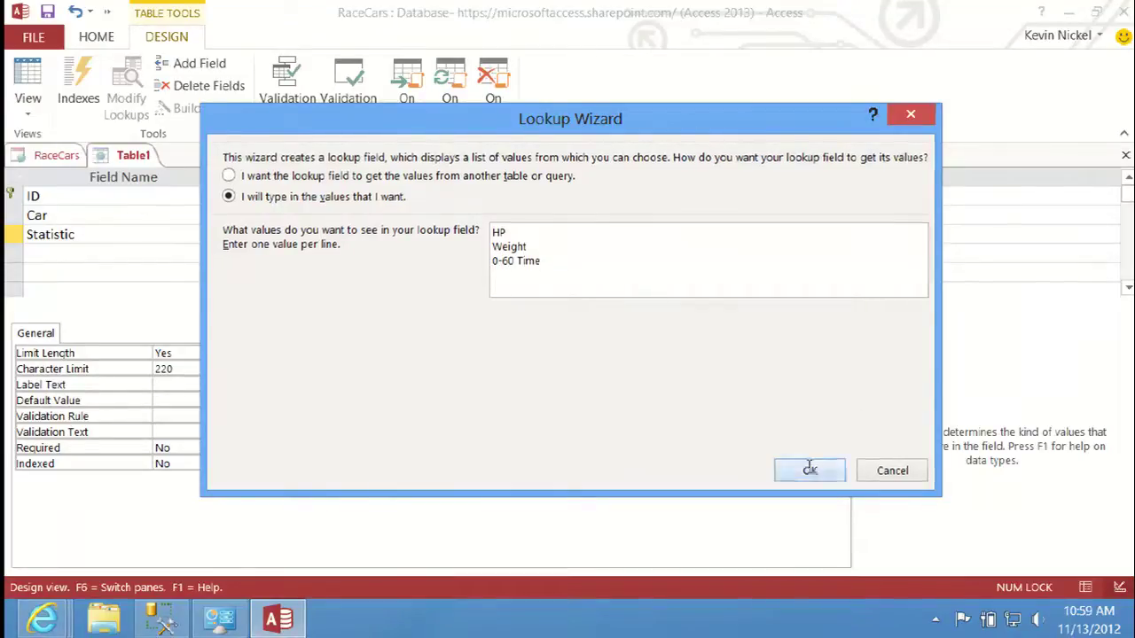
# Add a Statistic Value field with the Number data type.
pyautogui.click(167, 253)
pyautogui.write('Statistic Value')
pyautogui.press('Tab')
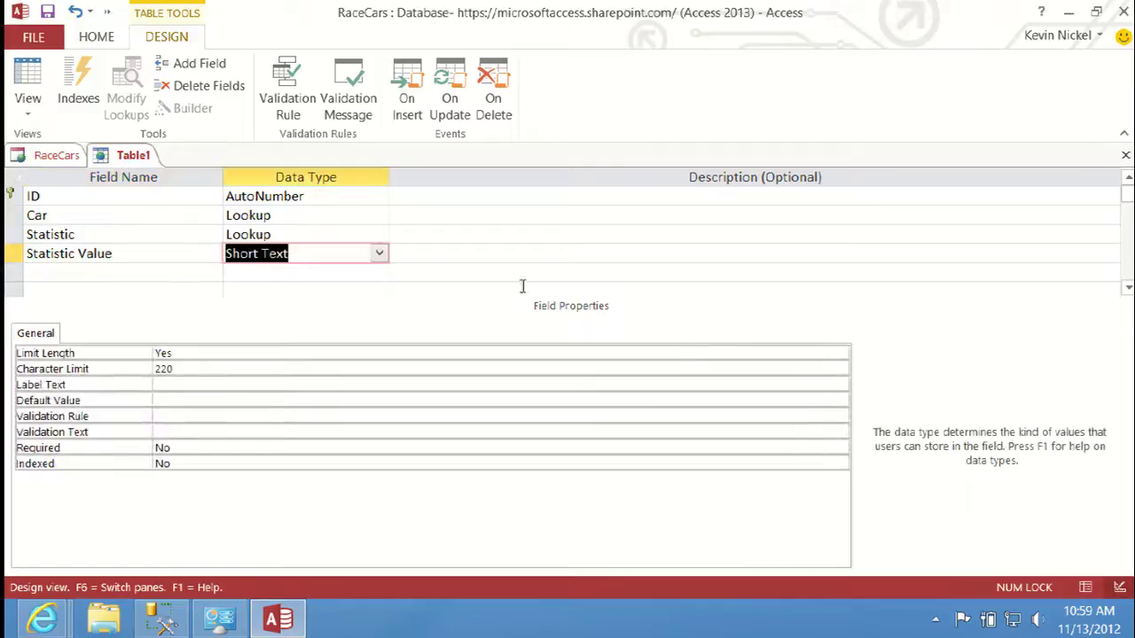
pyautogui.click(381, 255)
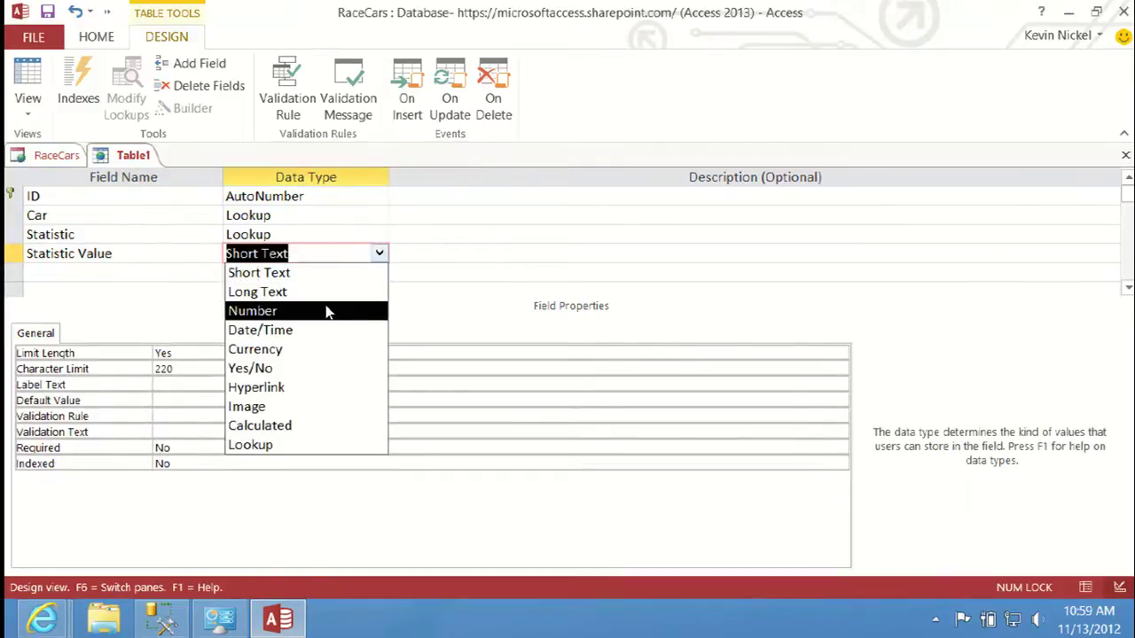
pyautogui.click(326, 311)
pyautogui.click(426, 255)
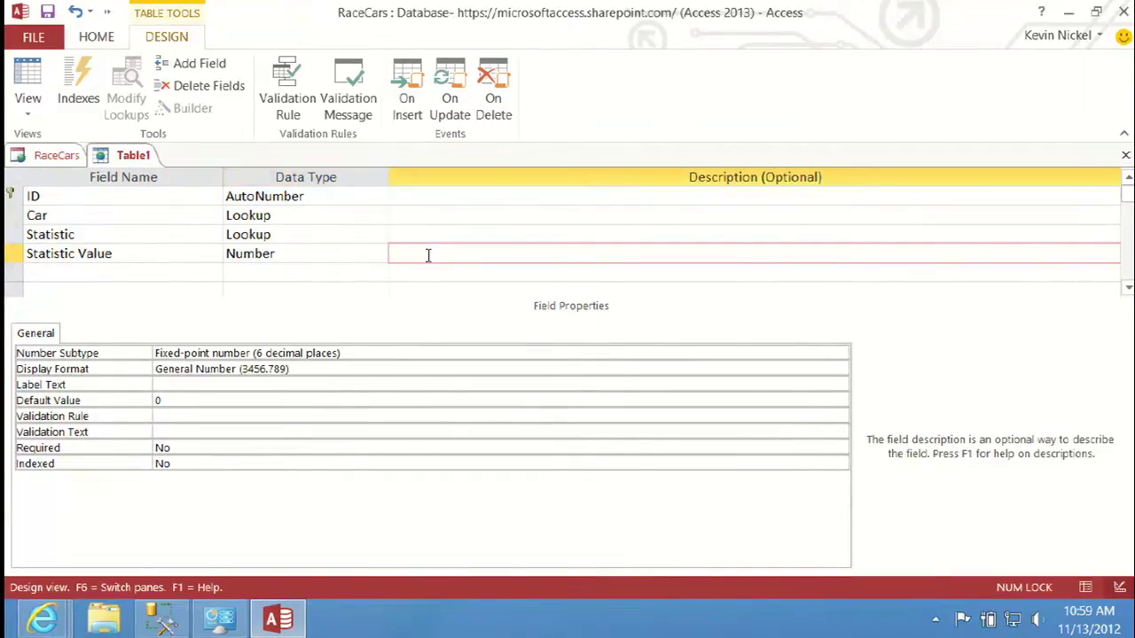
# Save the new table as Performance and close its design.
pyautogui.hotkey('ctrl', 's')
pyautogui.write('Performance')
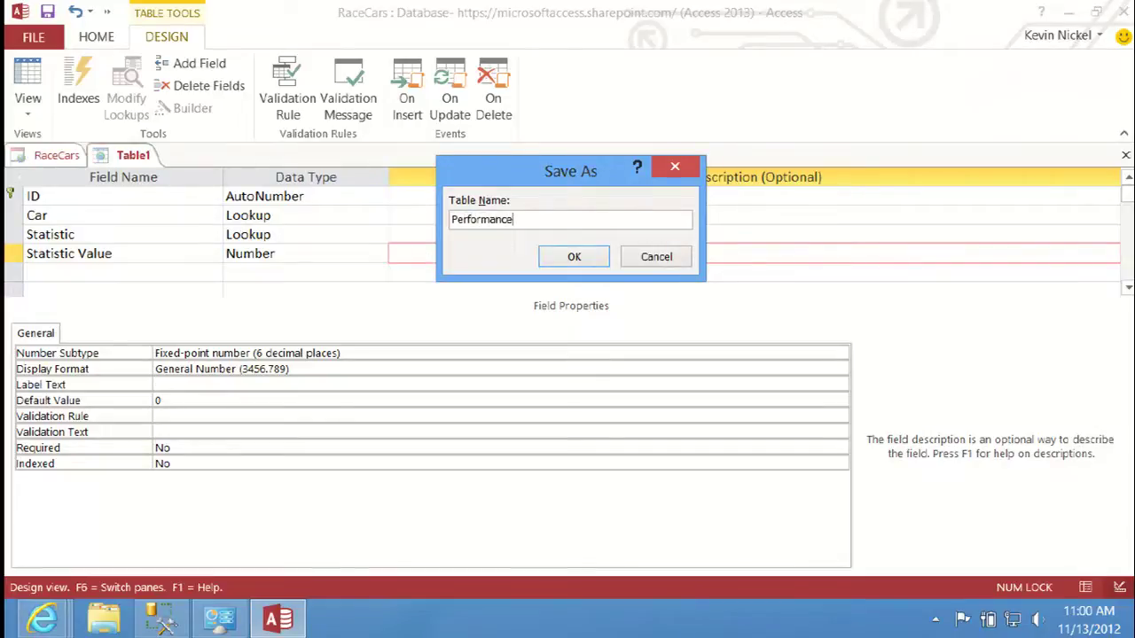
pyautogui.press('Return')
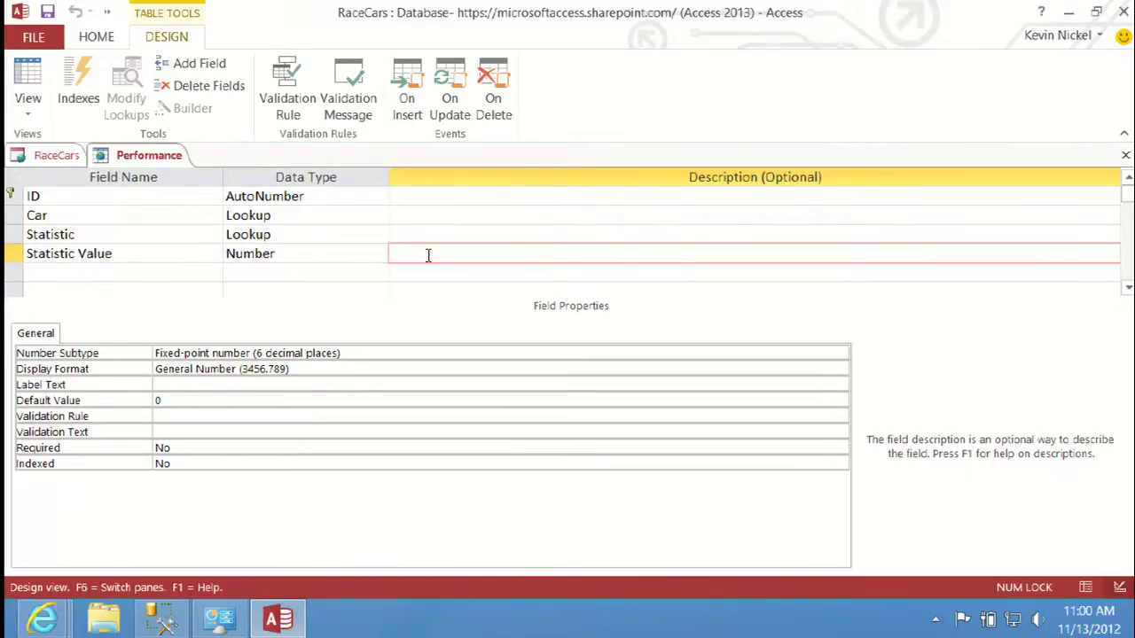
pyautogui.click(1126, 156)
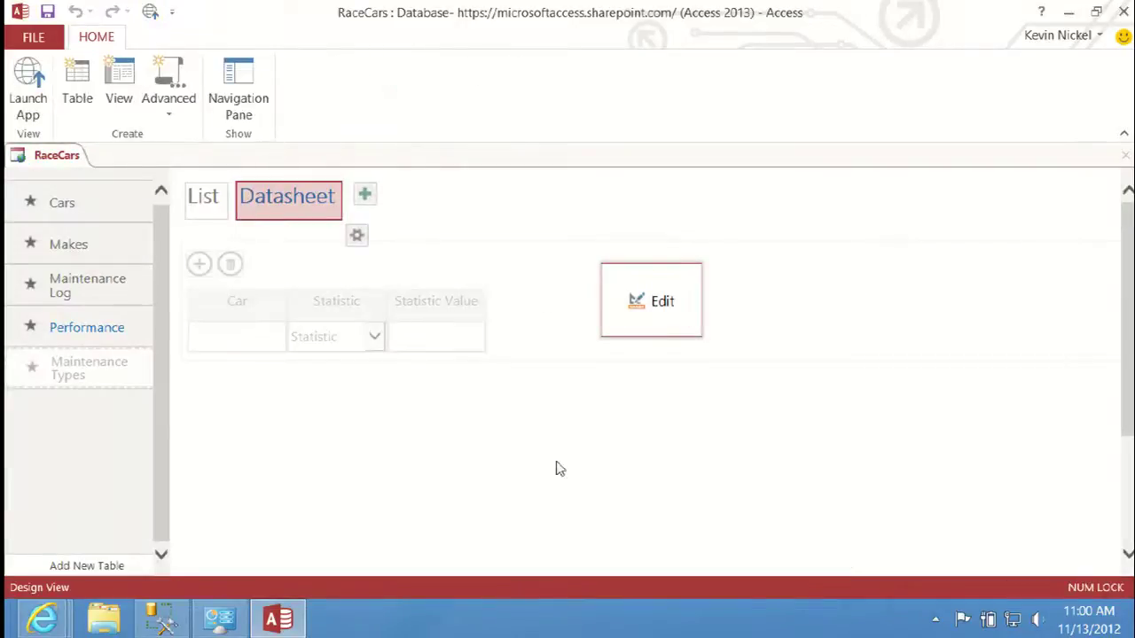
# Launch the app in the browser and view the Performance form and the Toyota Camry's related Performance items.
pyautogui.click(28, 102)
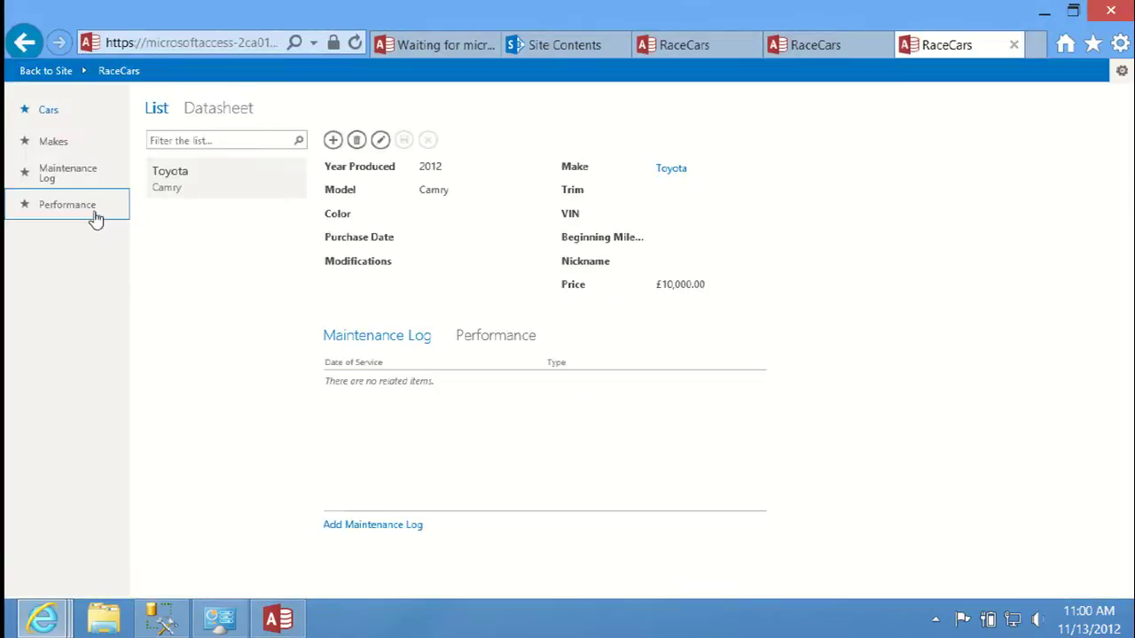
pyautogui.click(96, 220)
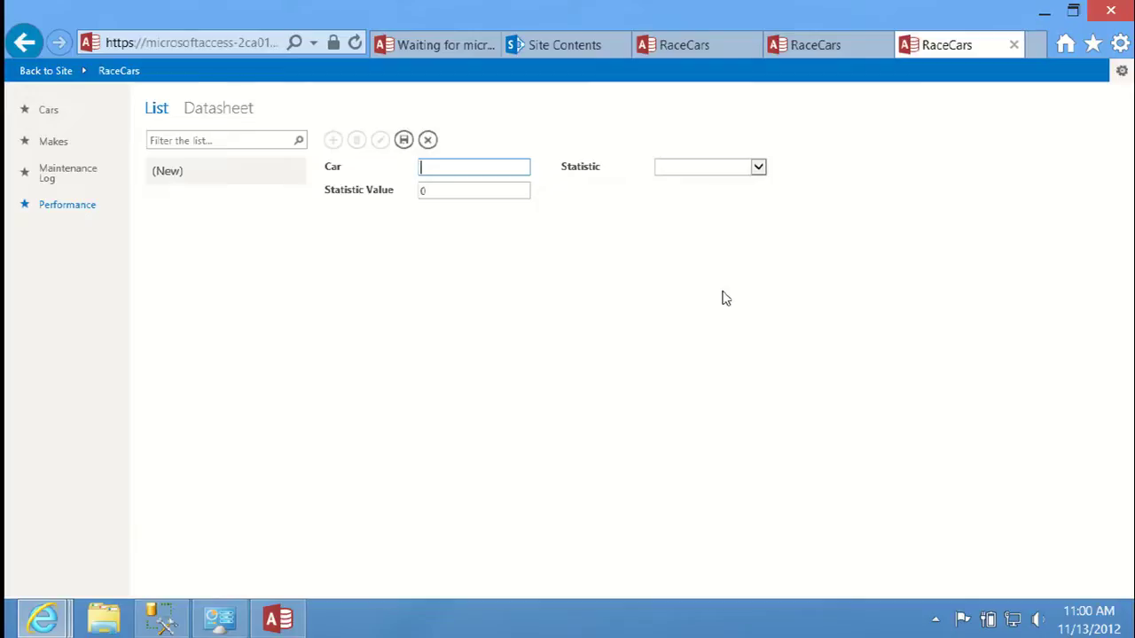
pyautogui.click(55, 108)
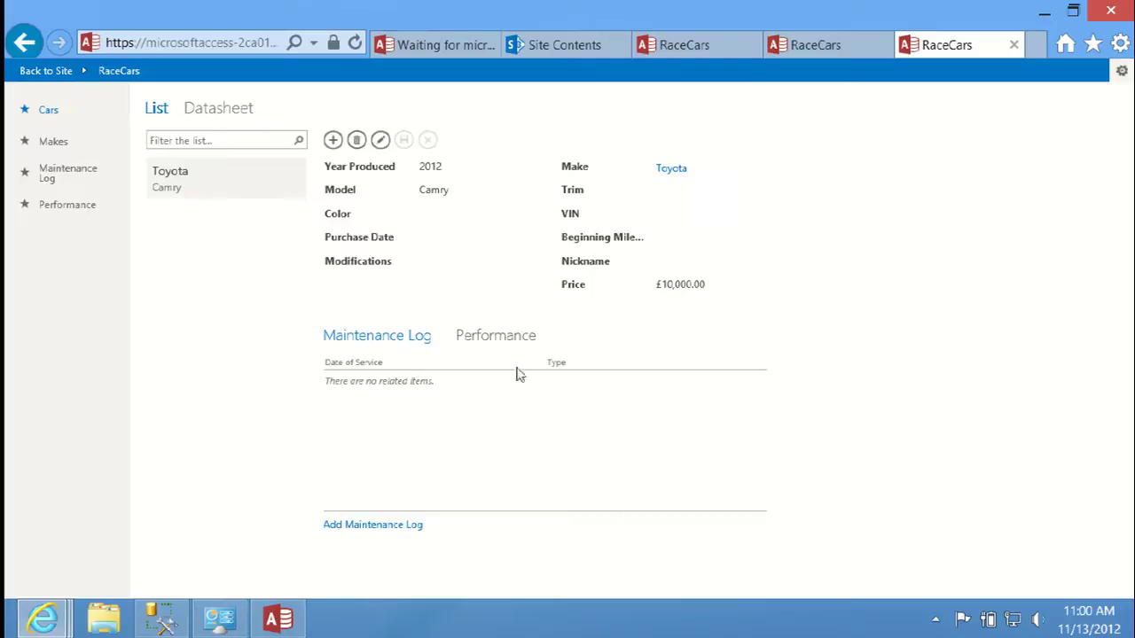
pyautogui.click(497, 337)
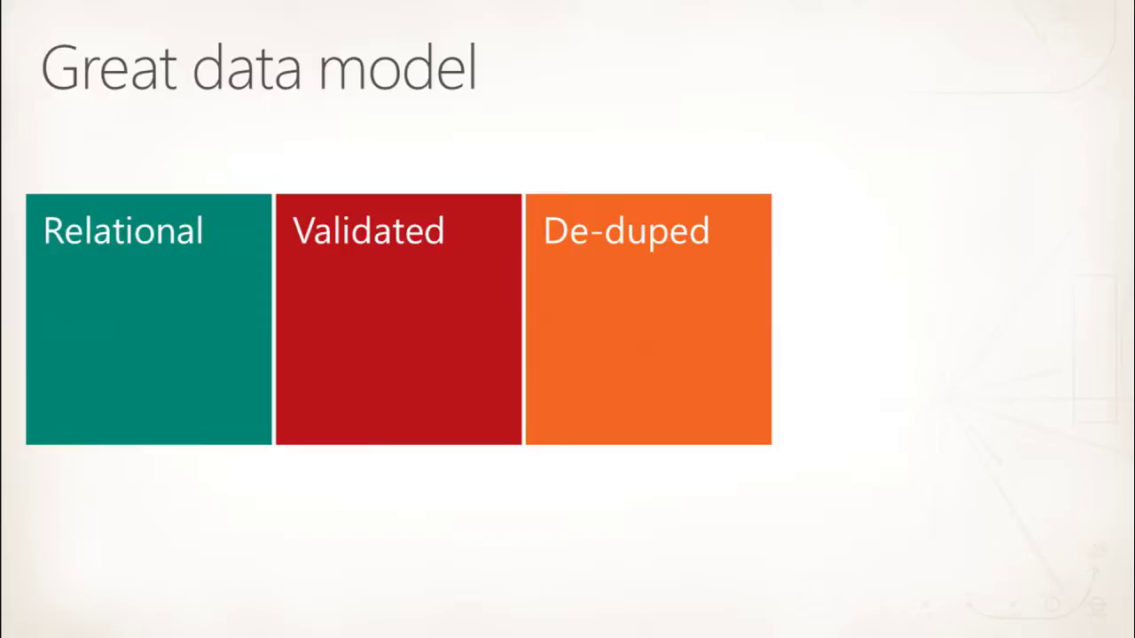
pyautogui.press('Right')
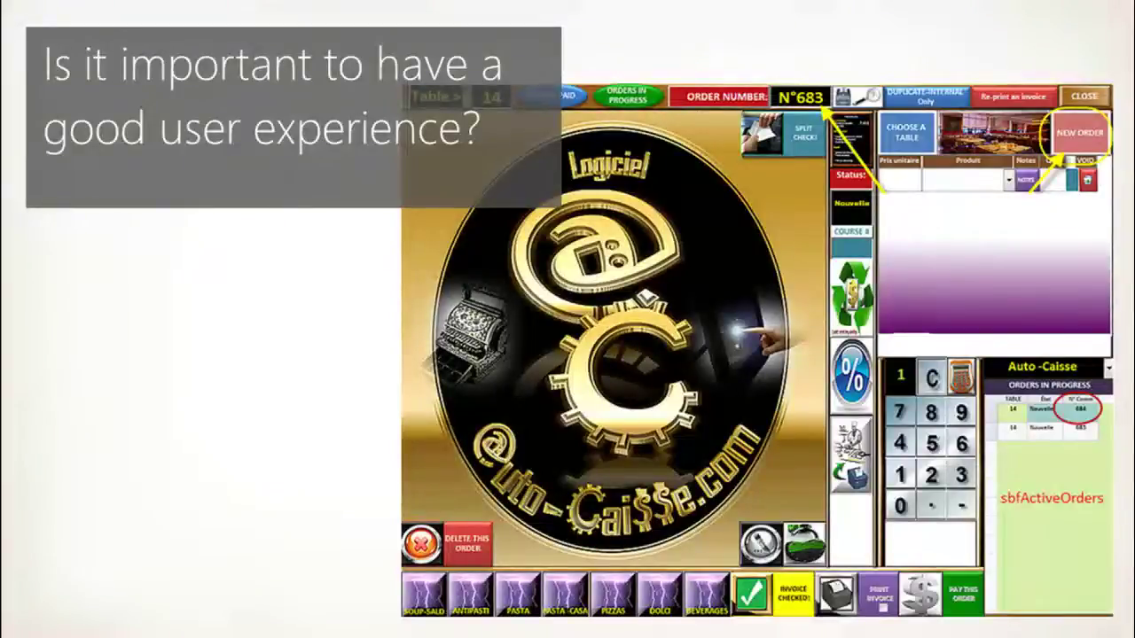
pyautogui.press('Right')
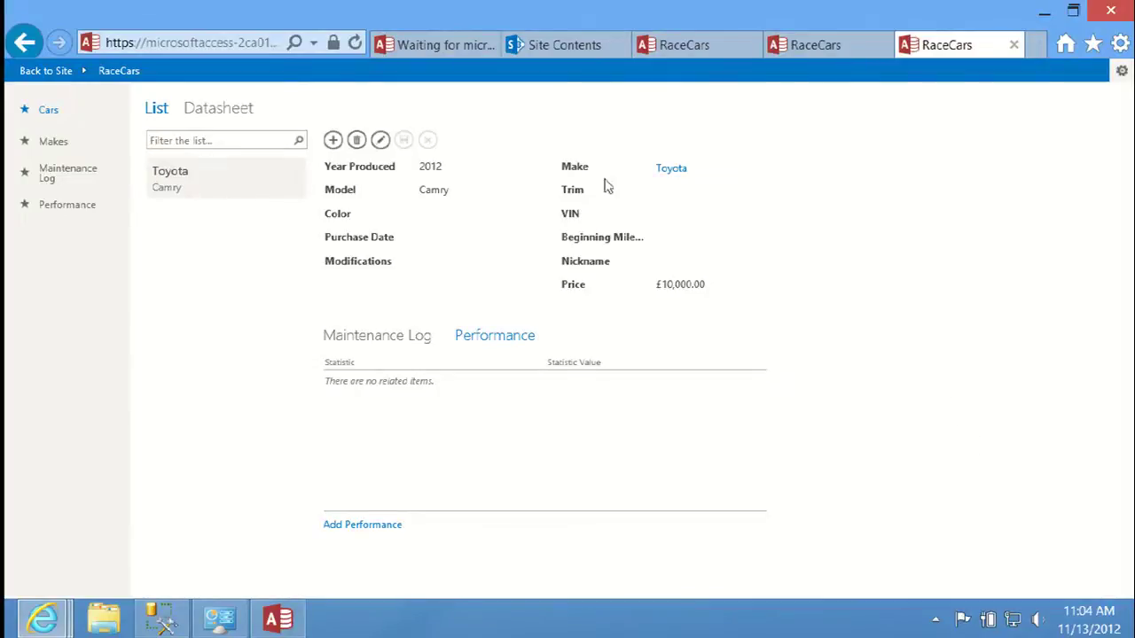
# Switch to the Race Cars with Data app and view the BMW and Chevrolet records in its Makes list.
pyautogui.click(422, 46)
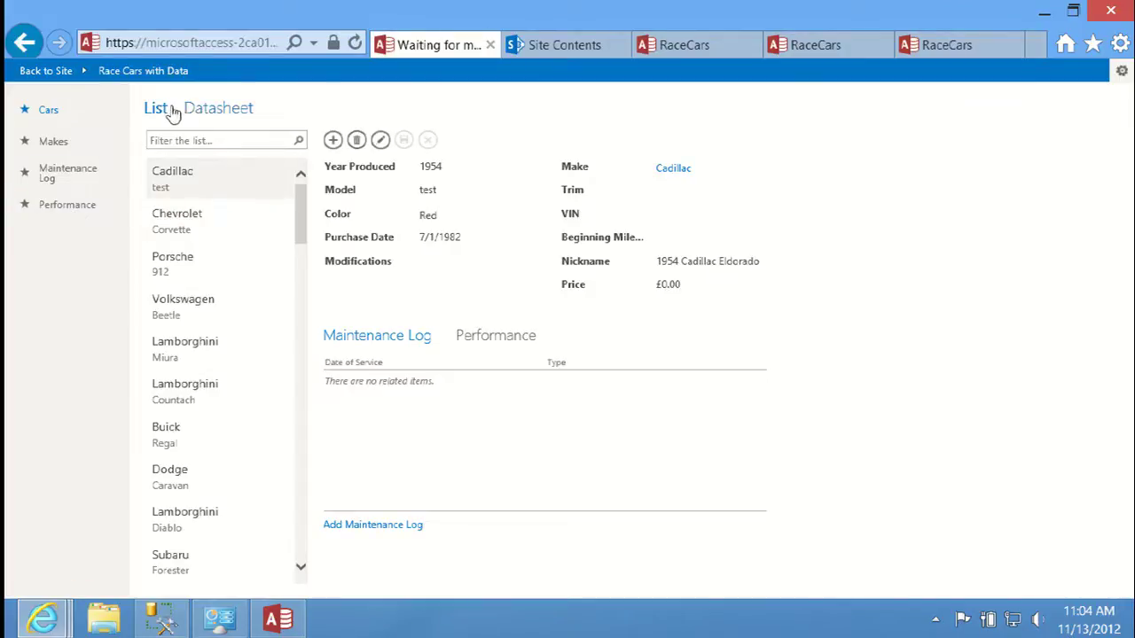
pyautogui.click(95, 145)
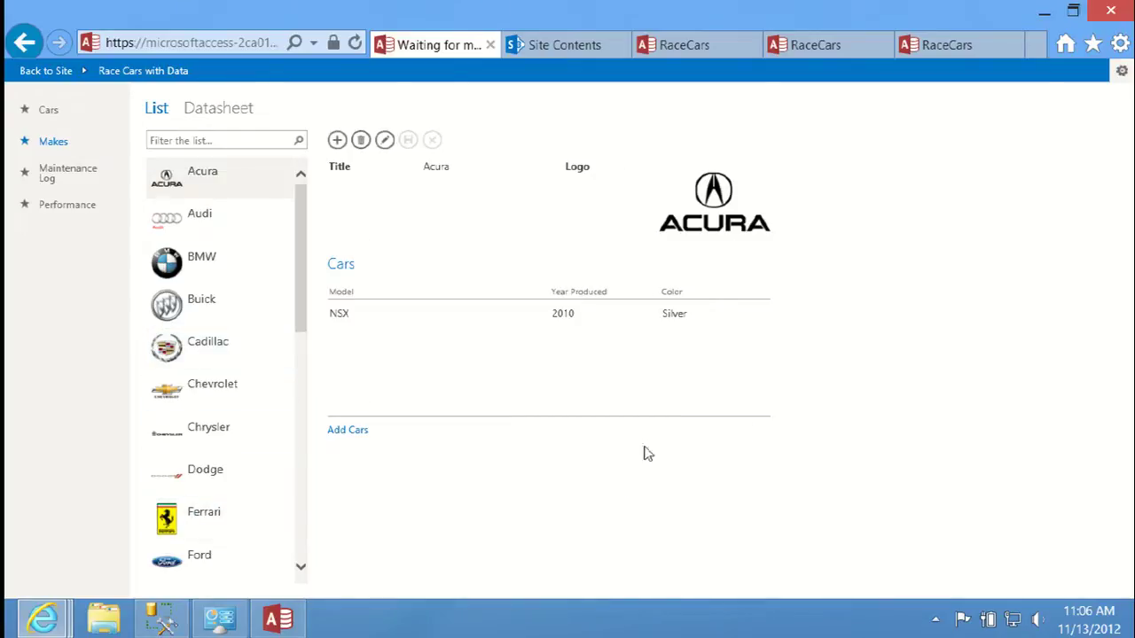
pyautogui.click(225, 270)
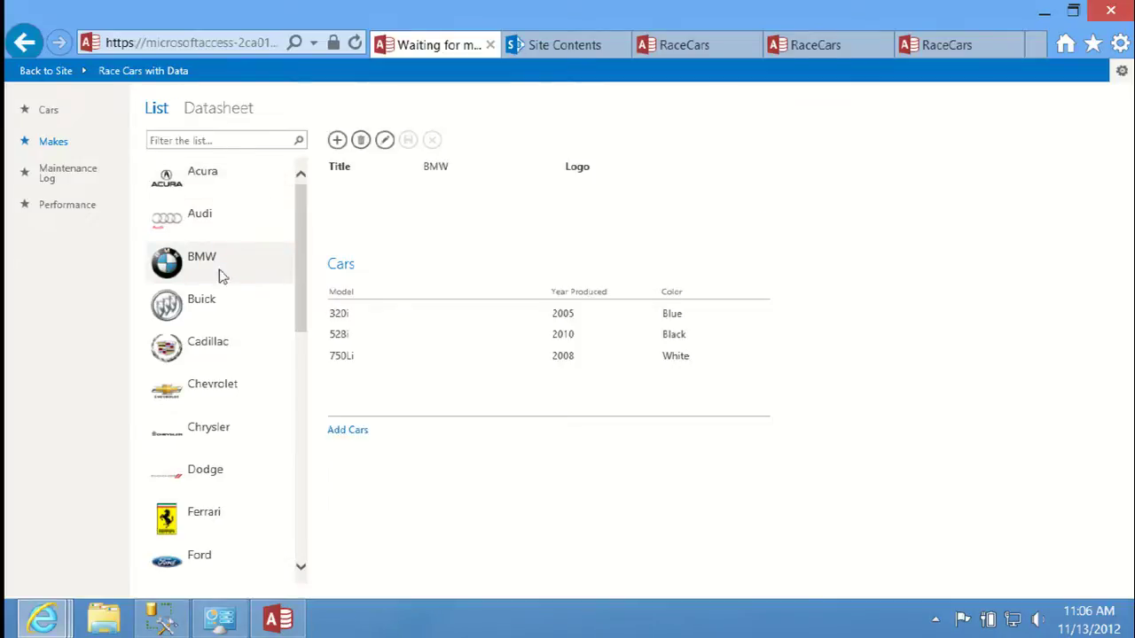
pyautogui.click(210, 398)
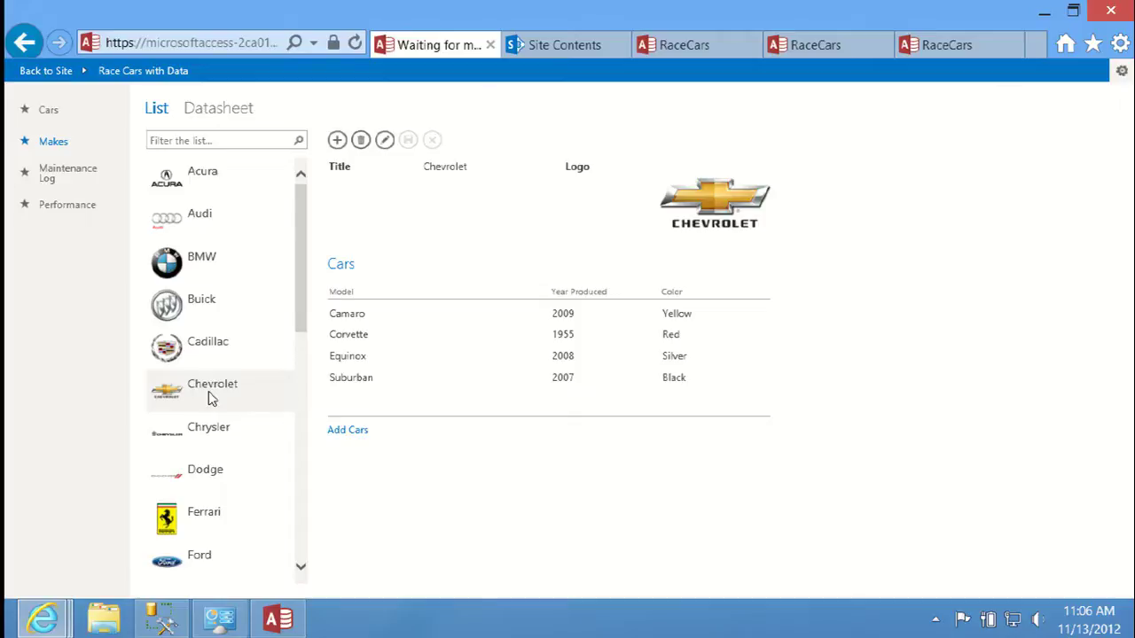
# Add a Performance record for the Countach with statistic HP and value 450, and save it.
pyautogui.click(79, 213)
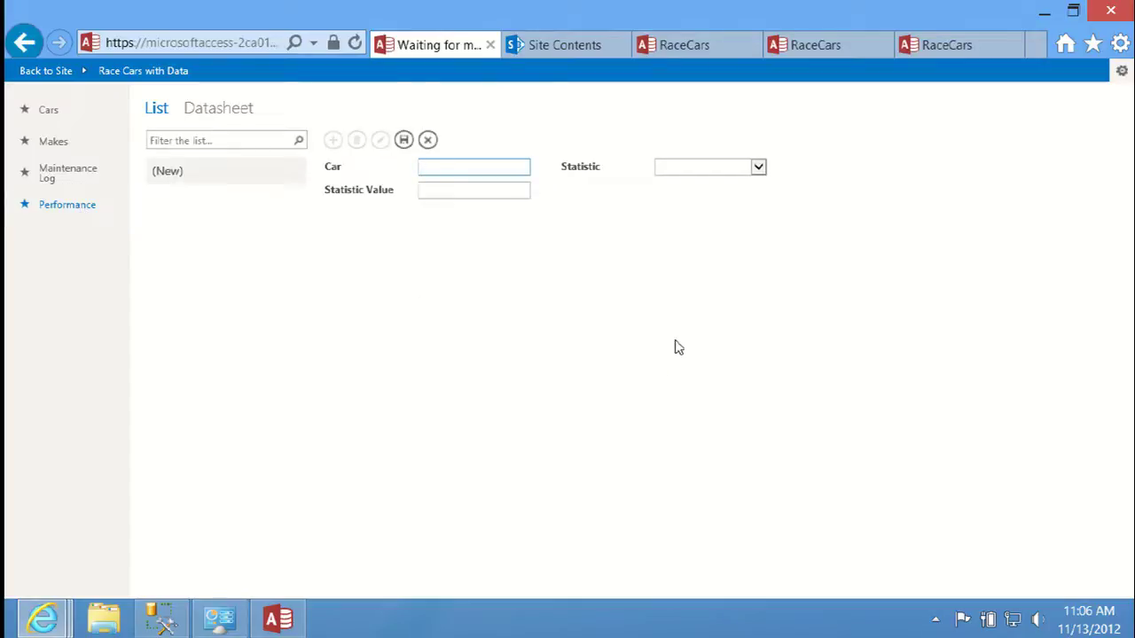
pyautogui.write('Co')
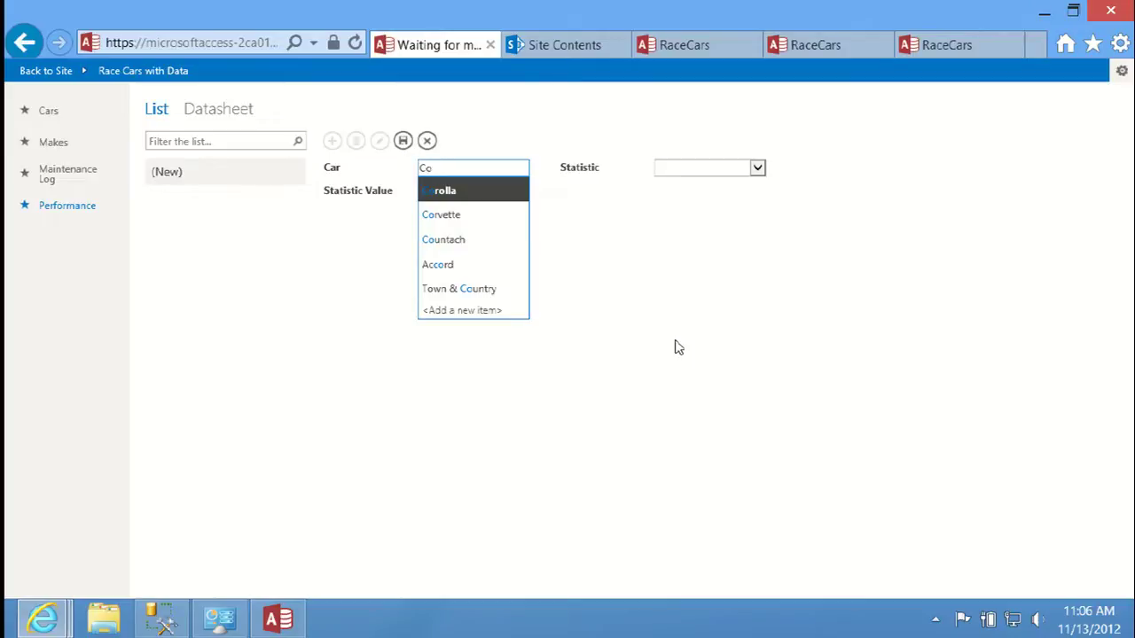
pyautogui.write('u')
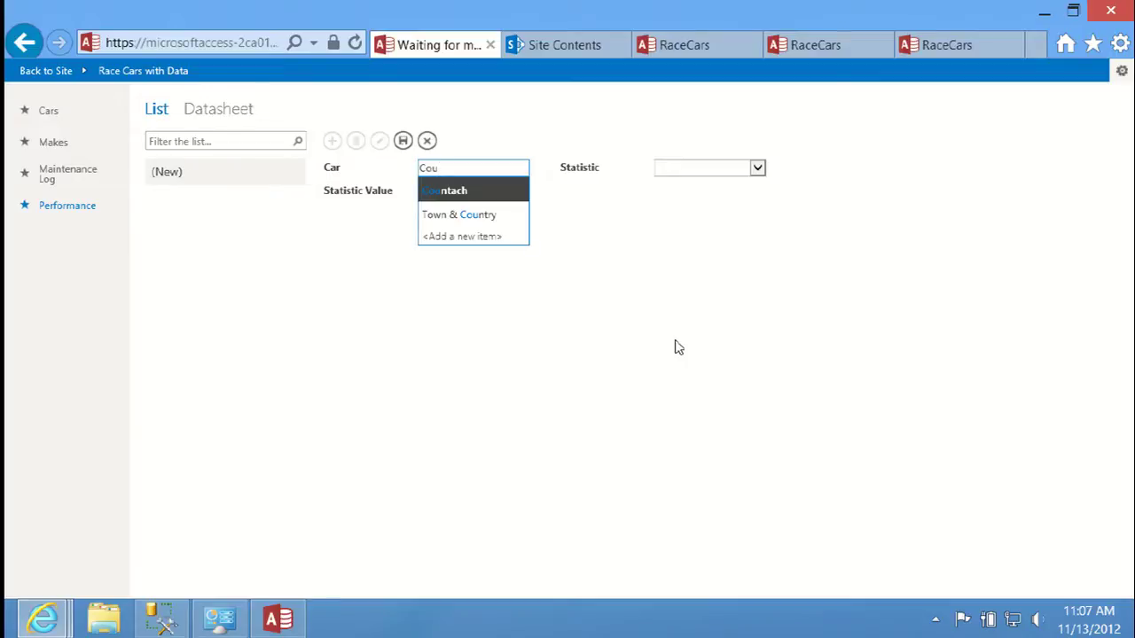
pyautogui.press('Tab')
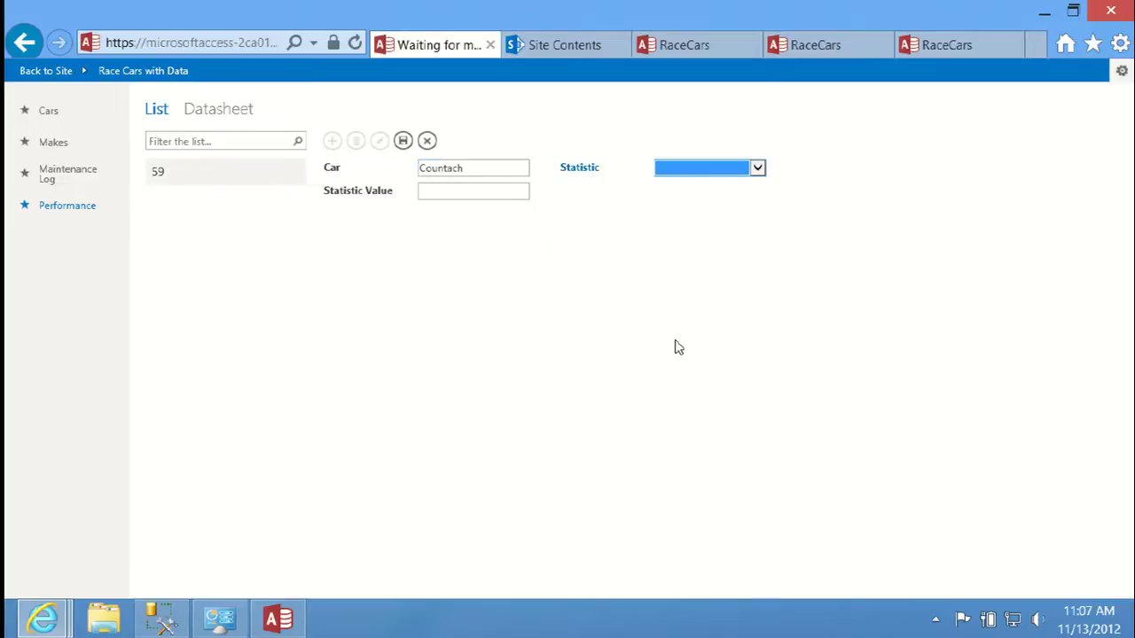
pyautogui.click(761, 172)
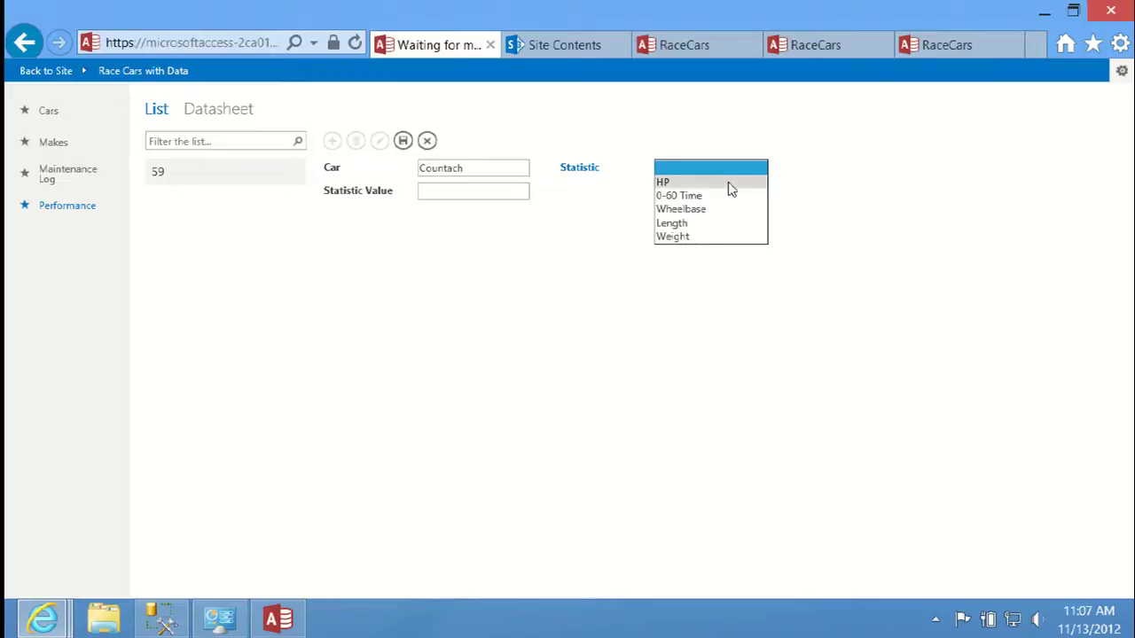
pyautogui.click(728, 183)
pyautogui.click(424, 192)
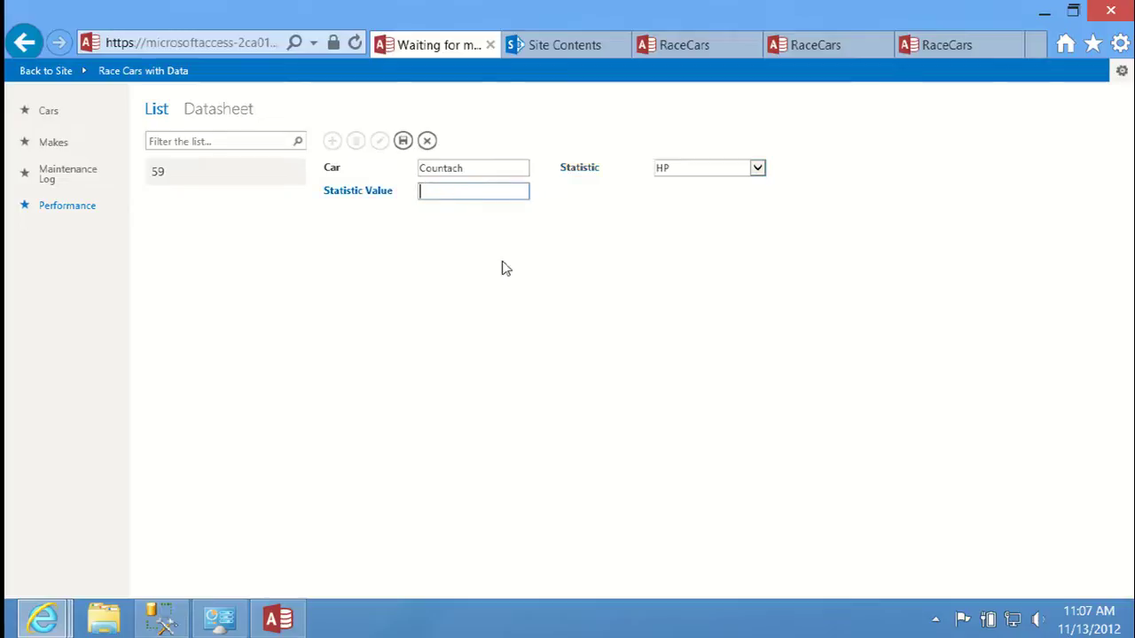
pyautogui.write('450')
pyautogui.click(403, 141)
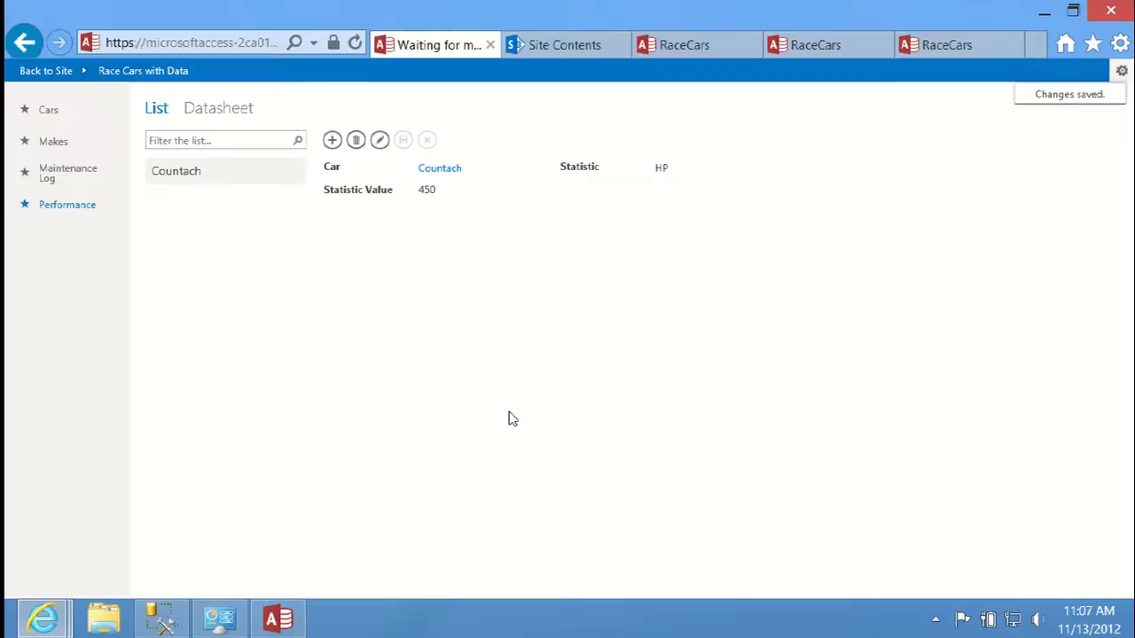
# Open the linked Countach car details from the Performance record, and close them after viewing.
pyautogui.click(444, 168)
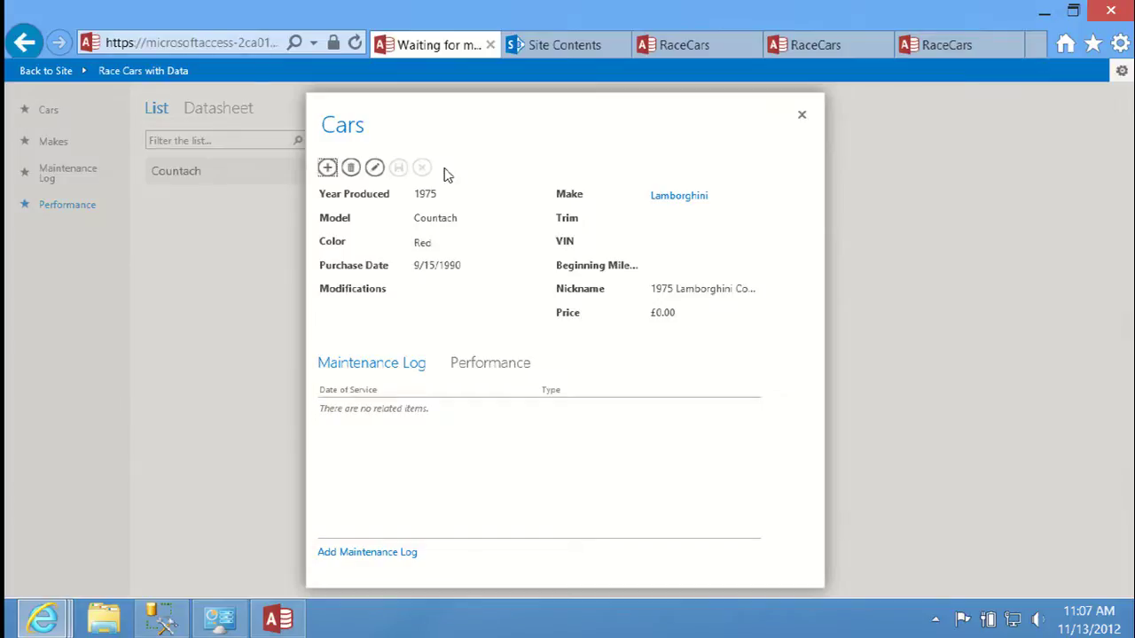
pyautogui.click(803, 115)
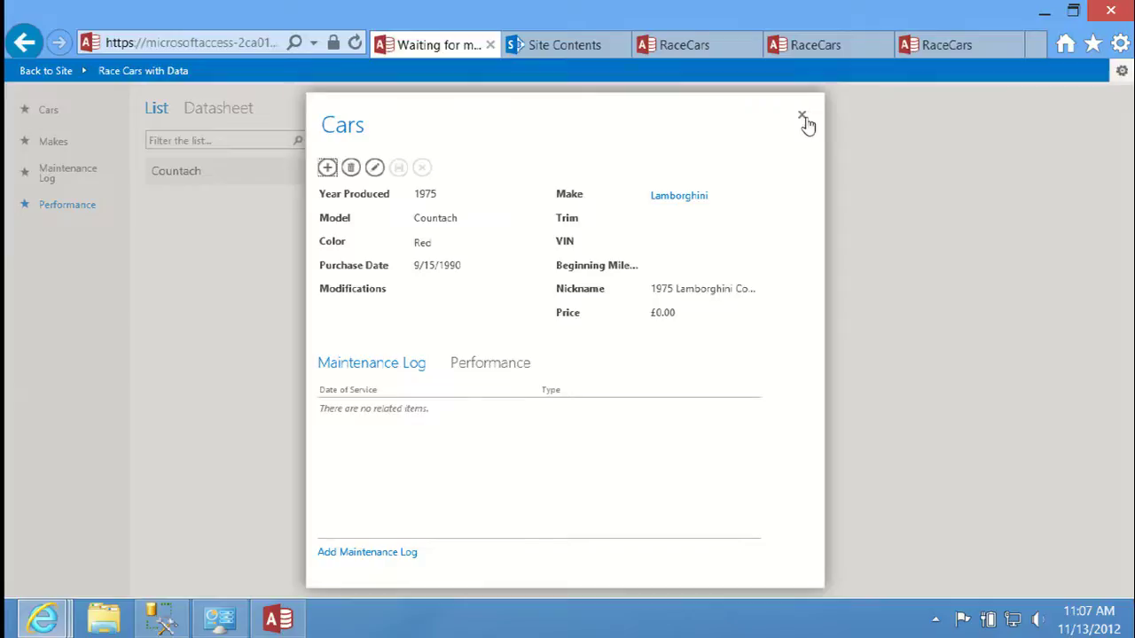
# Filter the Cars list for "countach" and view the matching car's related Performance items.
pyautogui.click(69, 121)
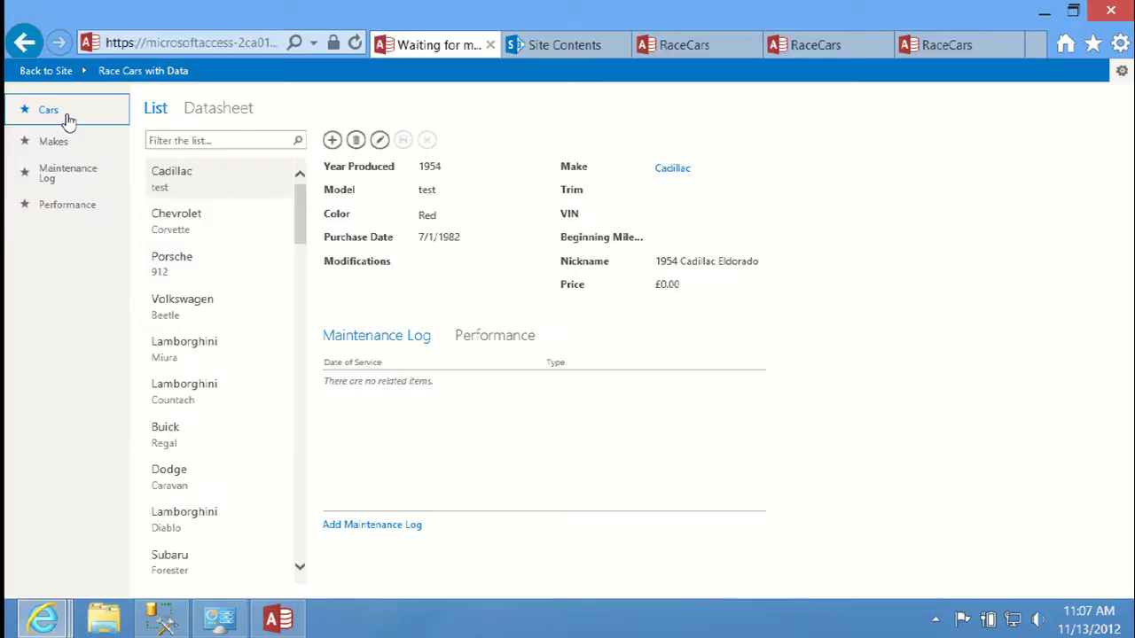
pyautogui.click(488, 339)
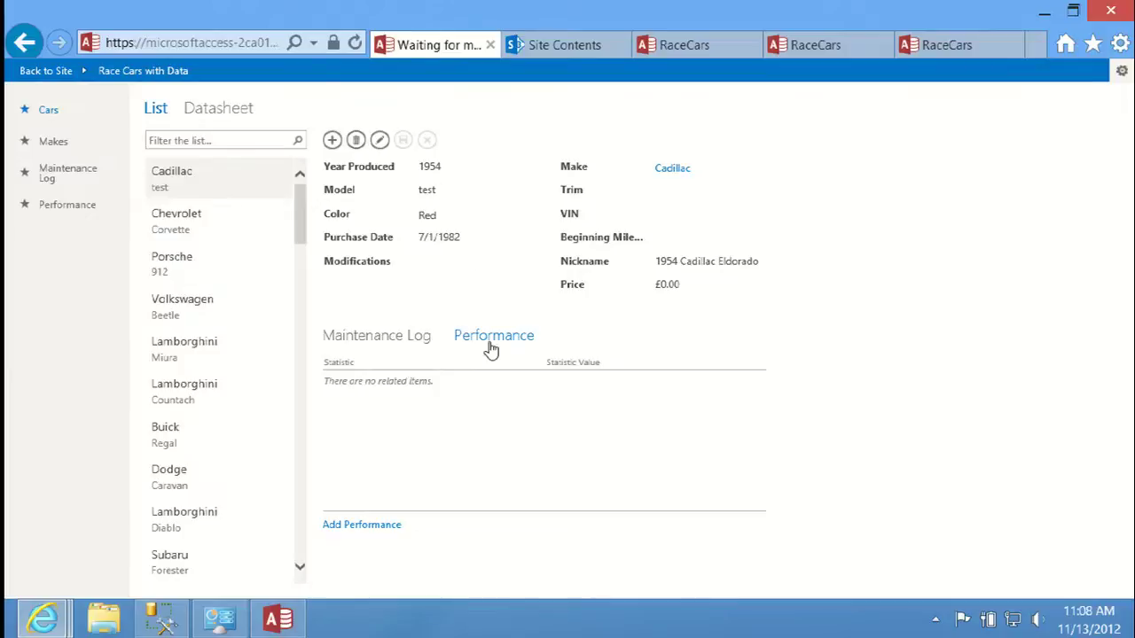
pyautogui.click(229, 142)
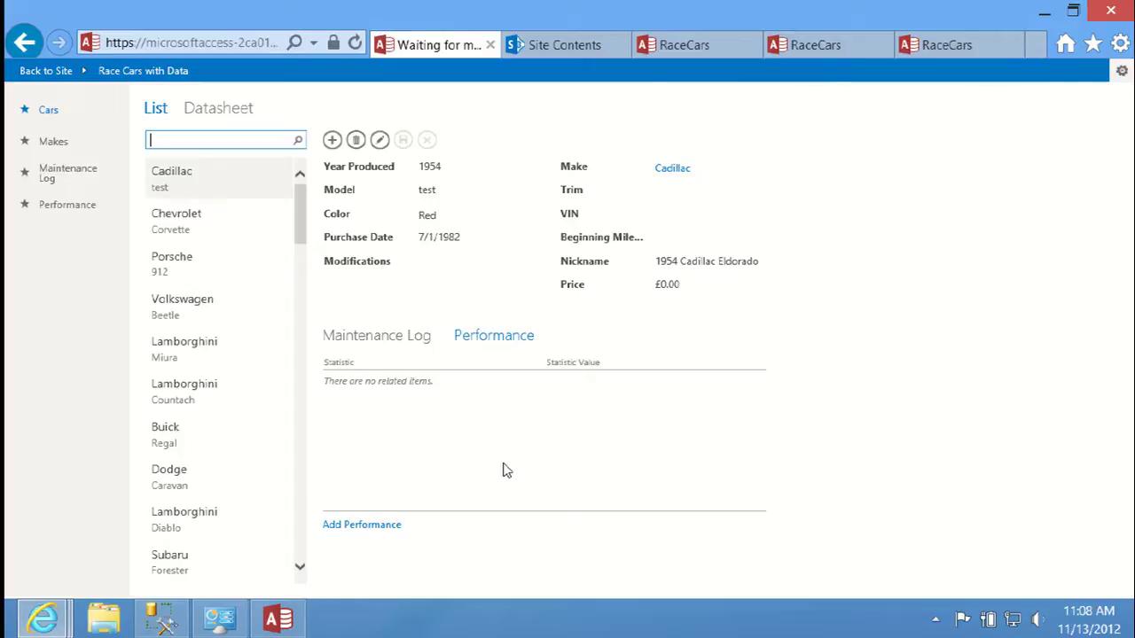
pyautogui.click(207, 172)
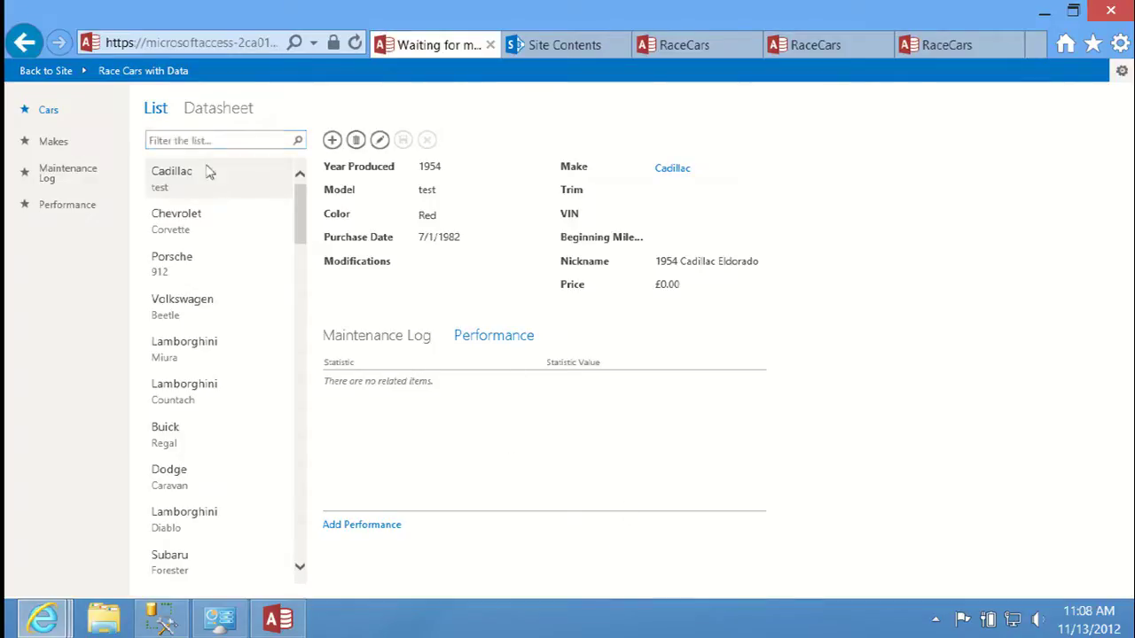
pyautogui.click(198, 140)
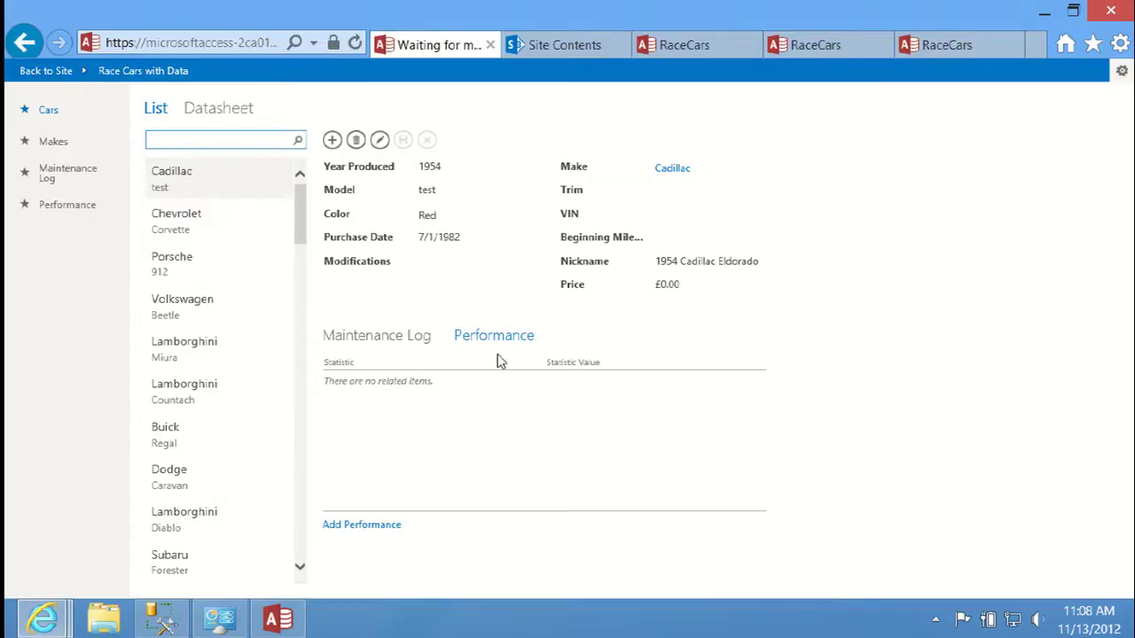
pyautogui.write('countach')
pyautogui.press('Return')
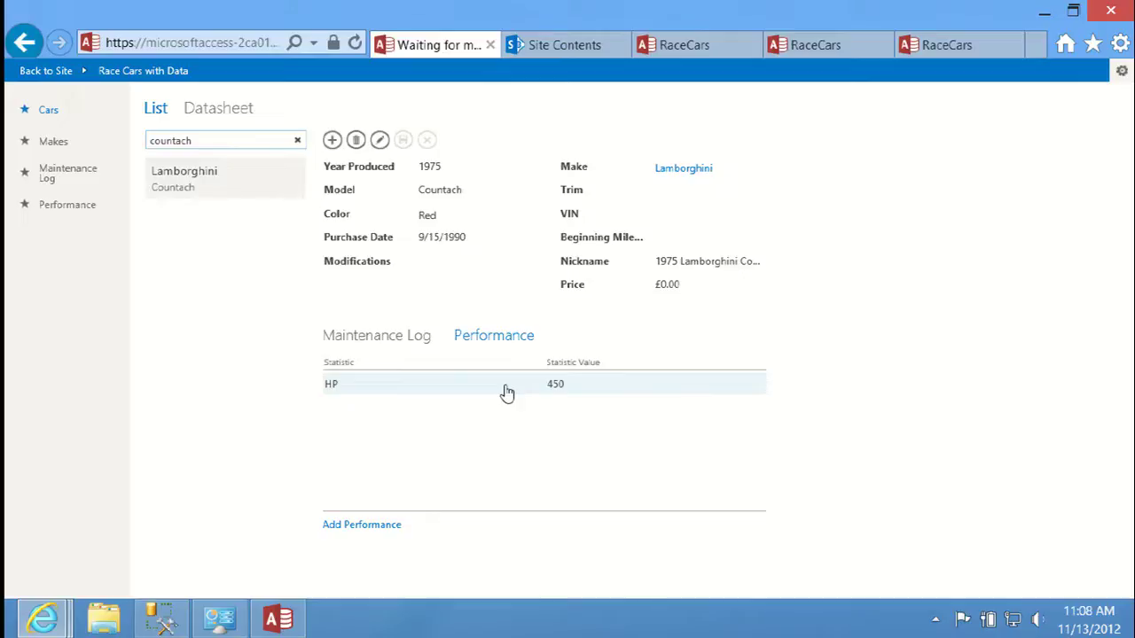
# Add a related Performance record for the Countach with statistic 0-60 Time and value 4.5, save it, and close the form.
pyautogui.click(372, 528)
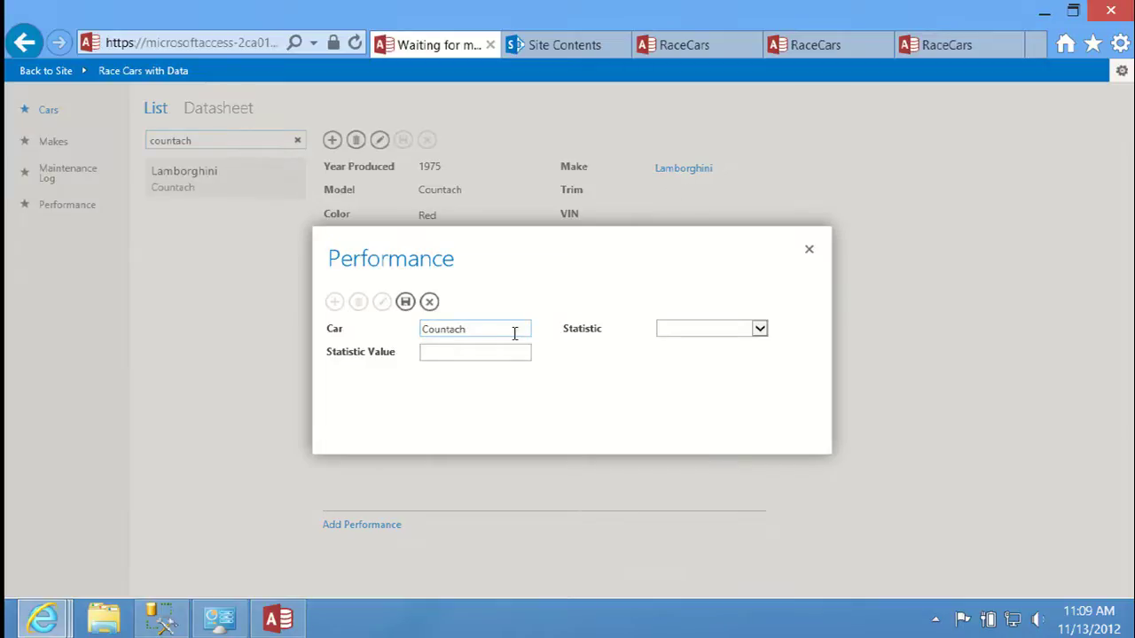
pyautogui.click(760, 329)
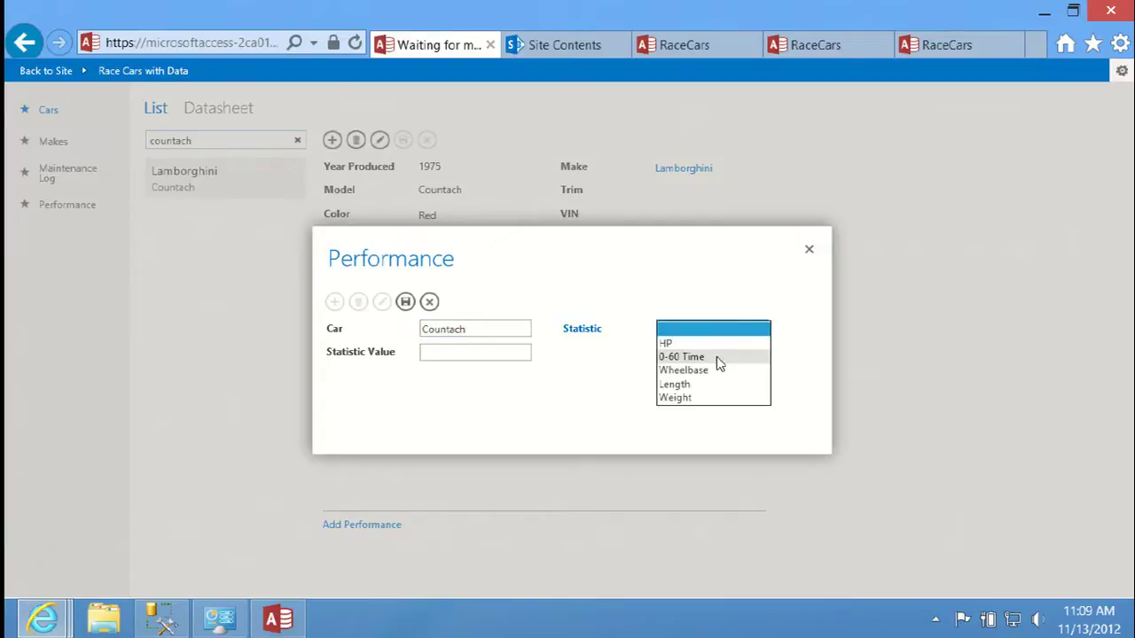
pyautogui.click(718, 358)
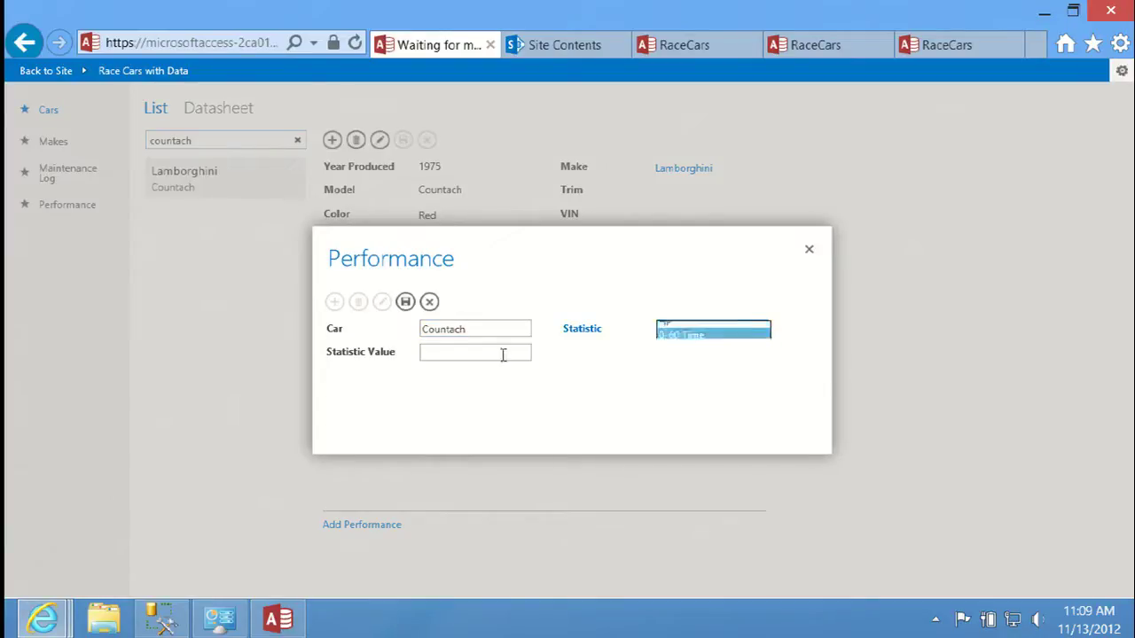
pyautogui.click(467, 352)
pyautogui.write('4.5')
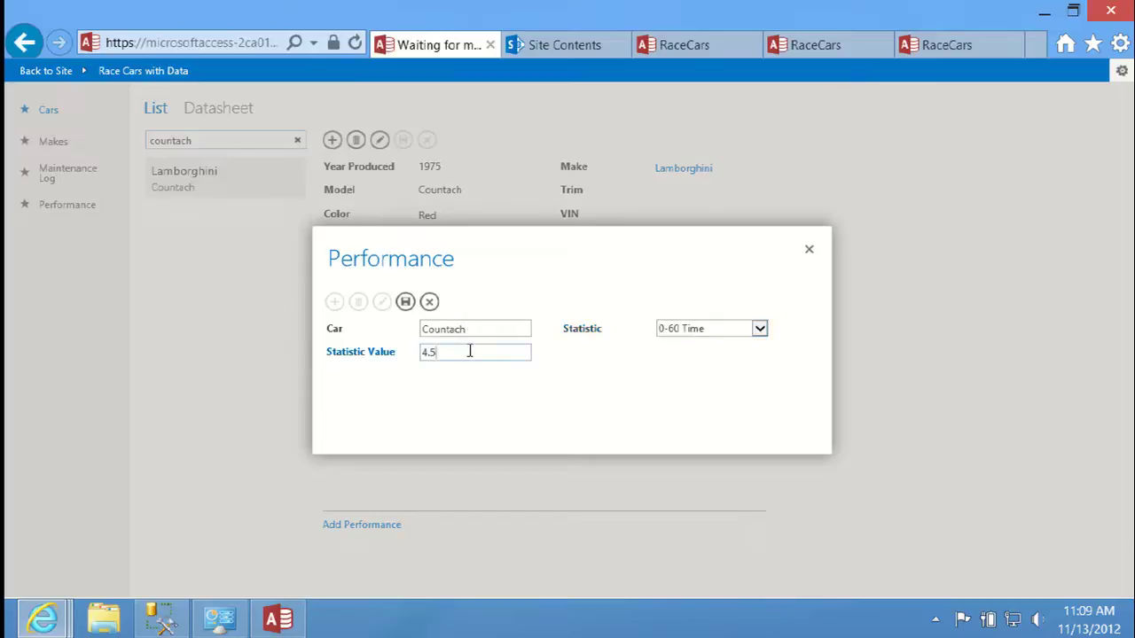
pyautogui.click(405, 303)
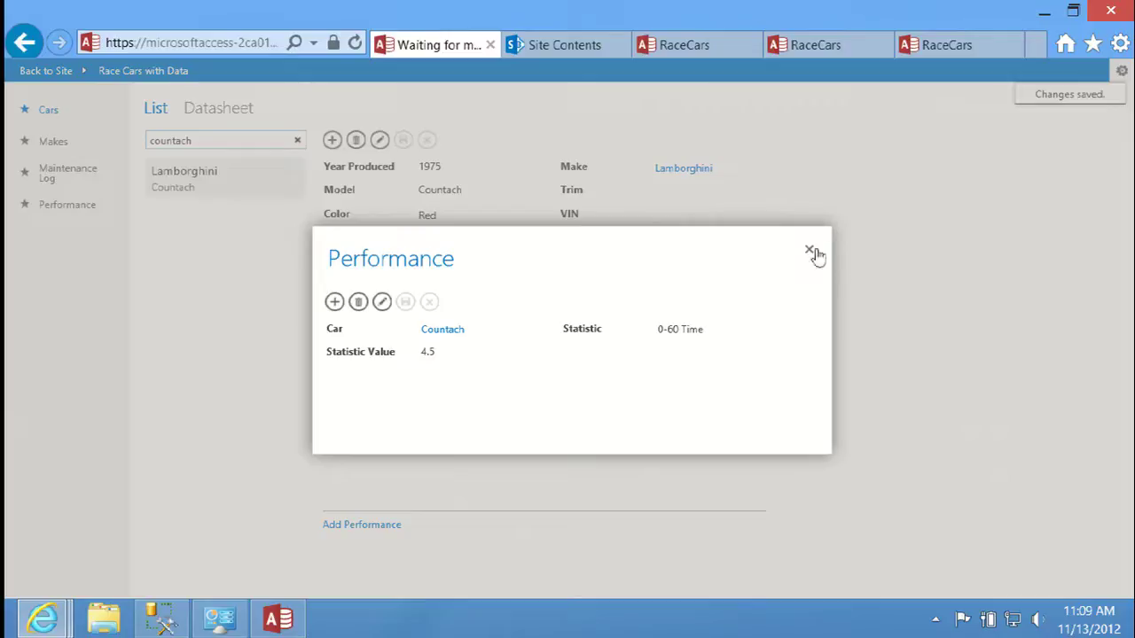
pyautogui.click(809, 252)
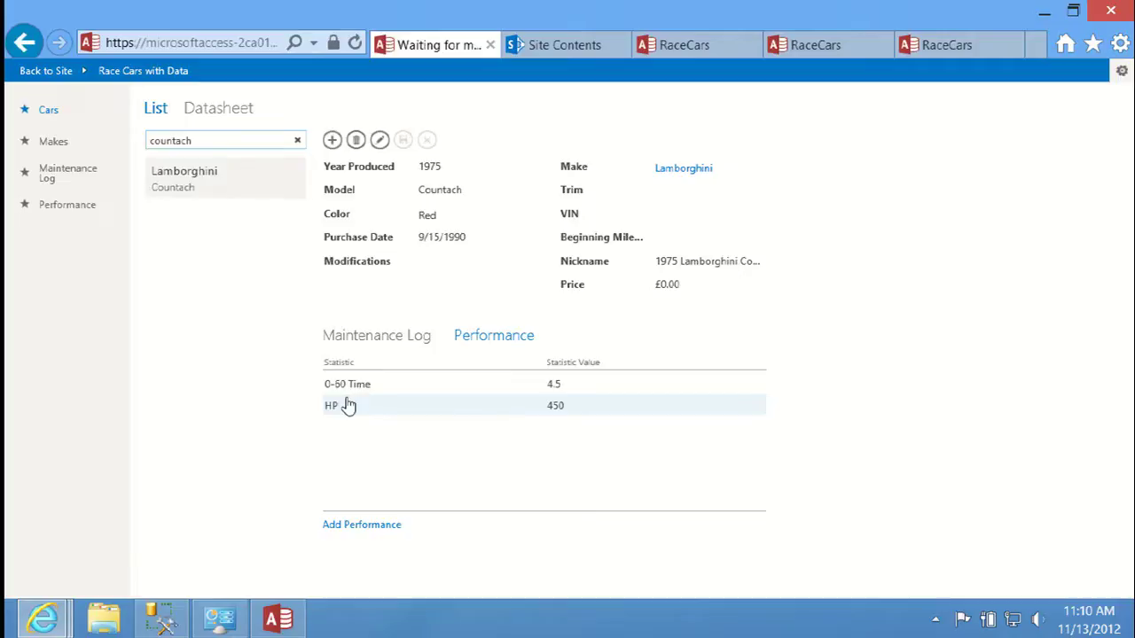
# Try to view the Cars records in Datasheet view, alternating with List view and checking the Makes table.
pyautogui.click(204, 120)
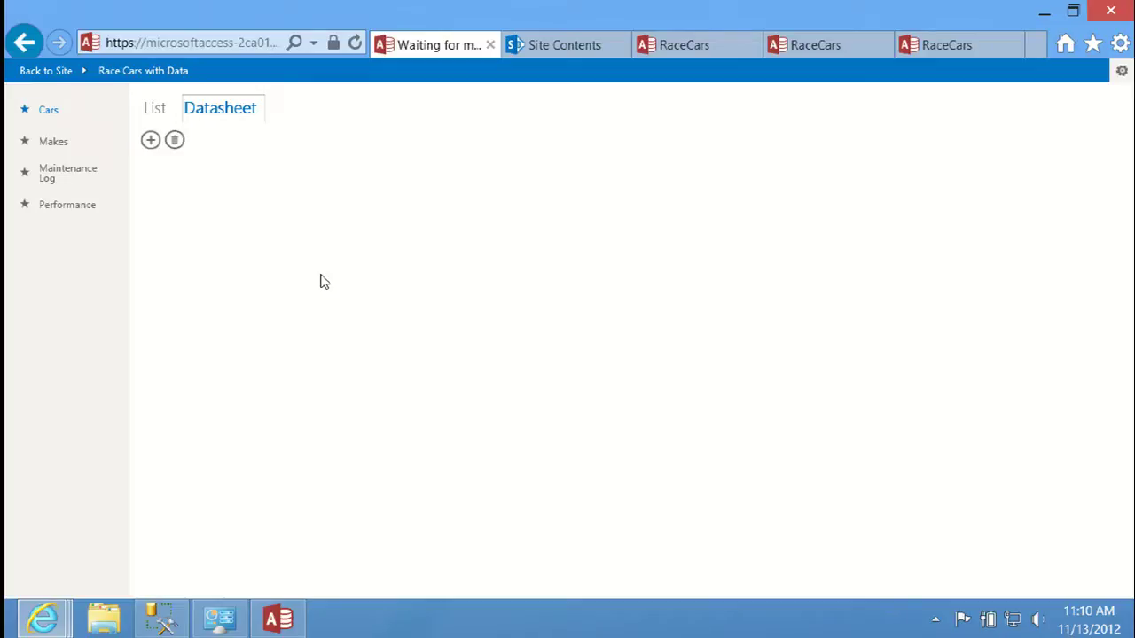
pyautogui.click(155, 114)
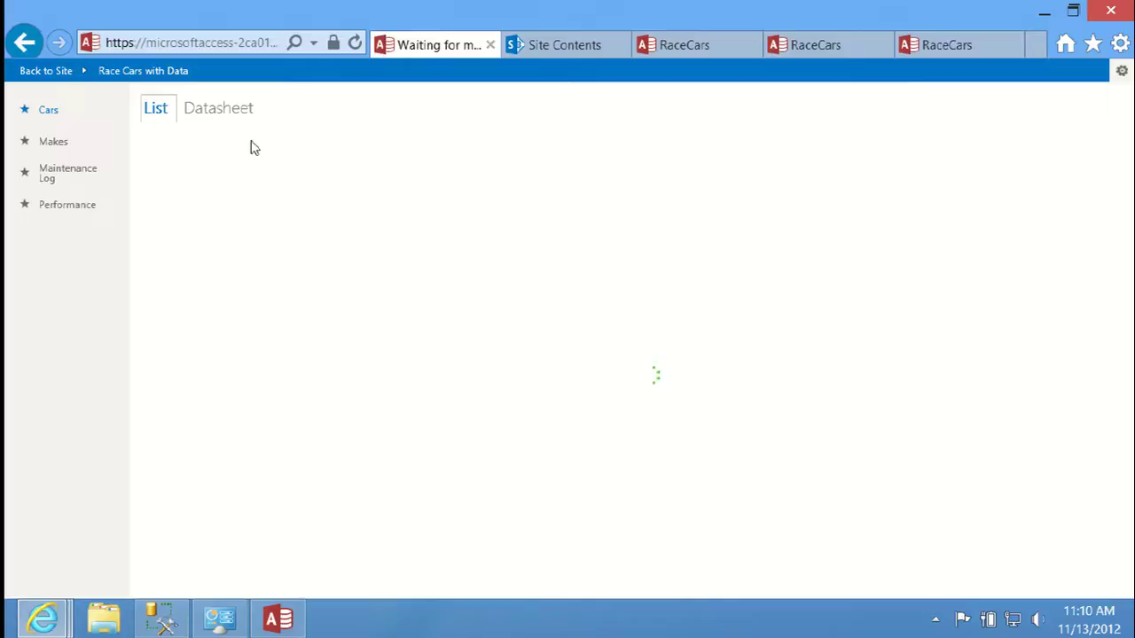
pyautogui.click(198, 108)
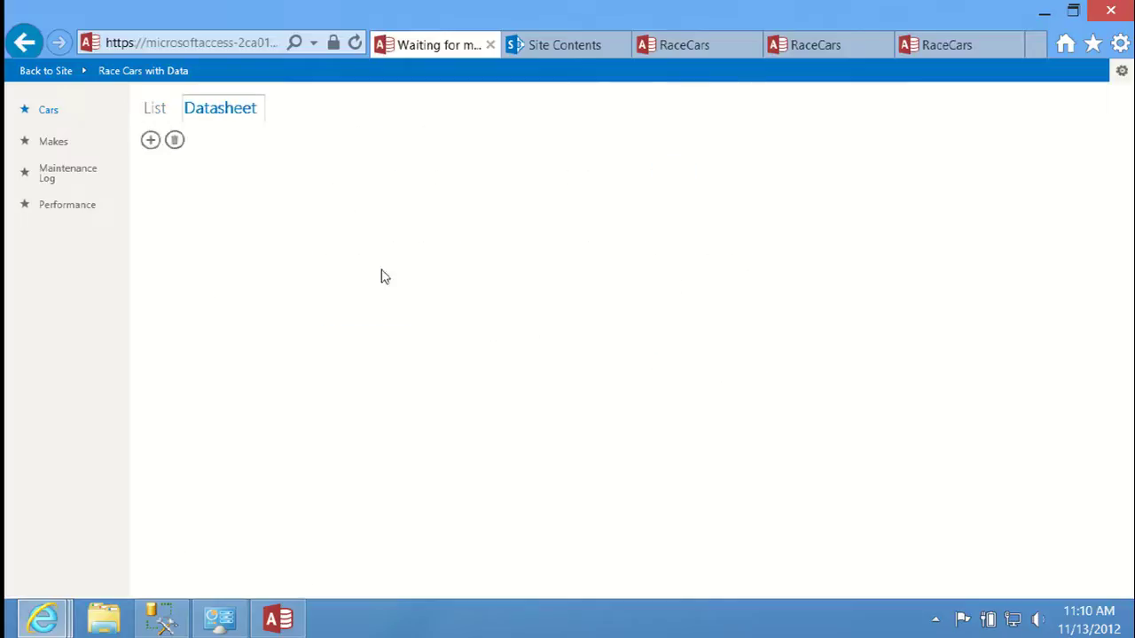
pyautogui.click(89, 143)
pyautogui.click(242, 116)
pyautogui.click(67, 112)
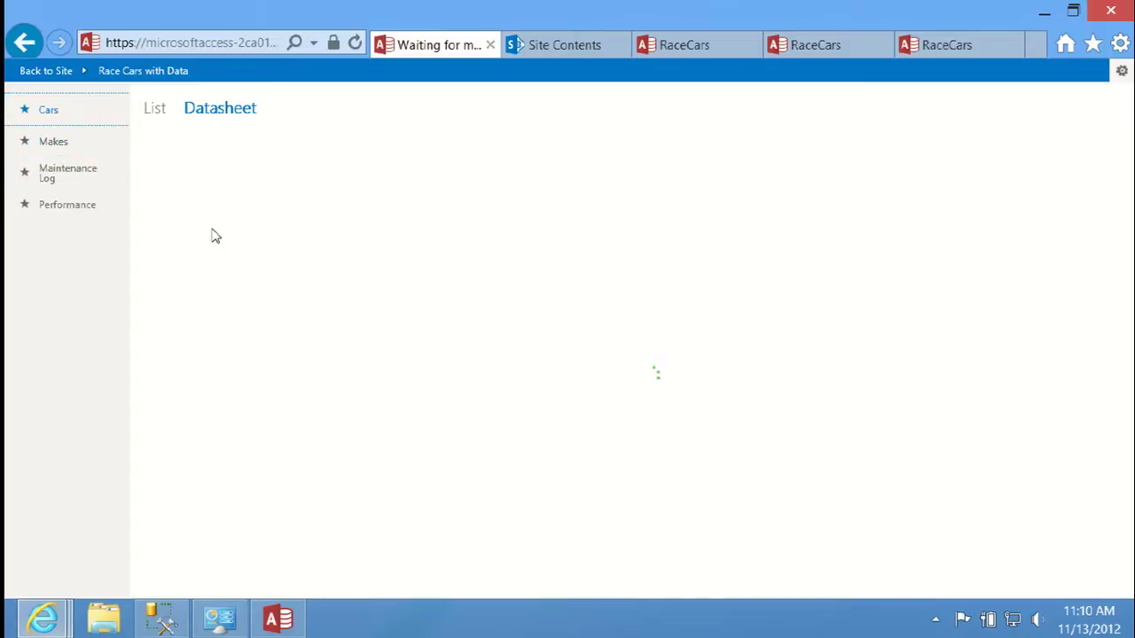
pyautogui.click(156, 112)
pyautogui.click(209, 114)
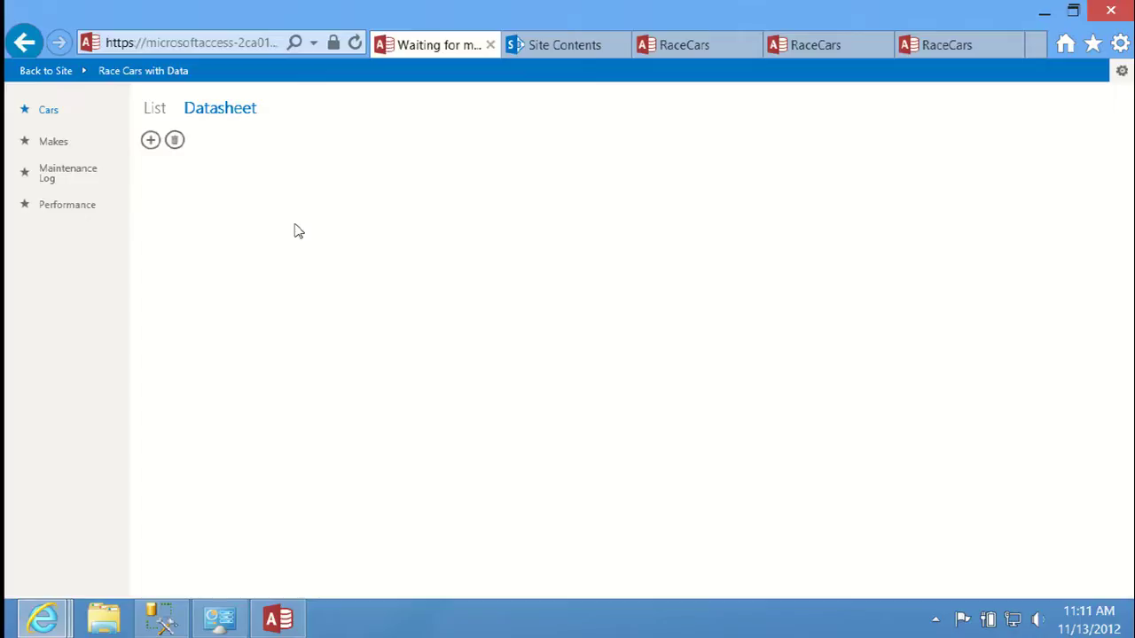
pyautogui.click(168, 108)
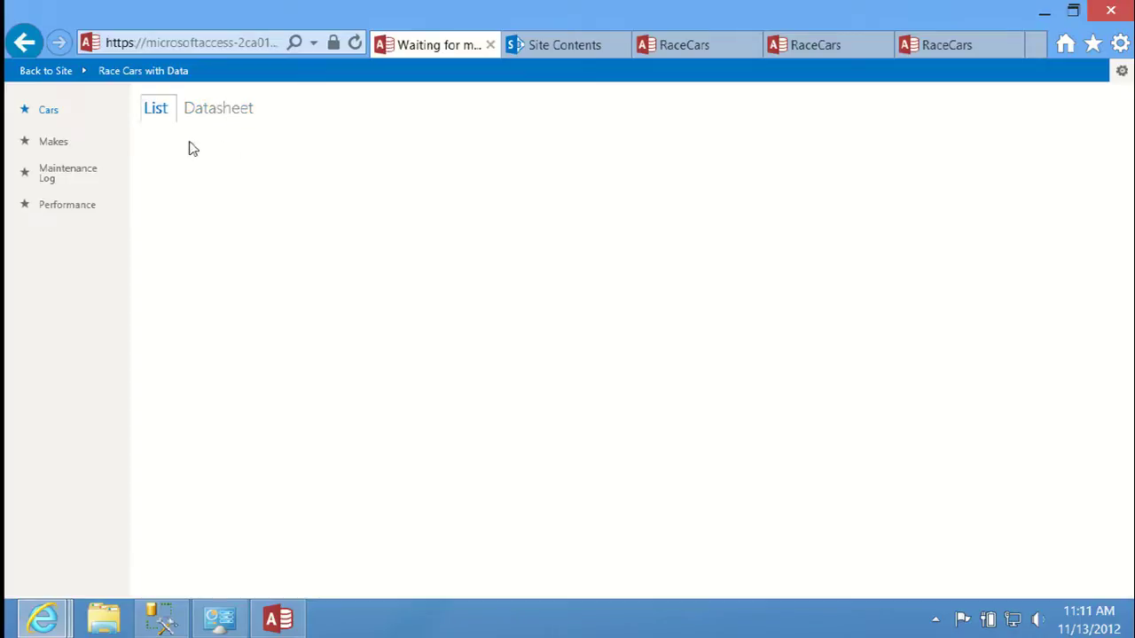
pyautogui.click(237, 107)
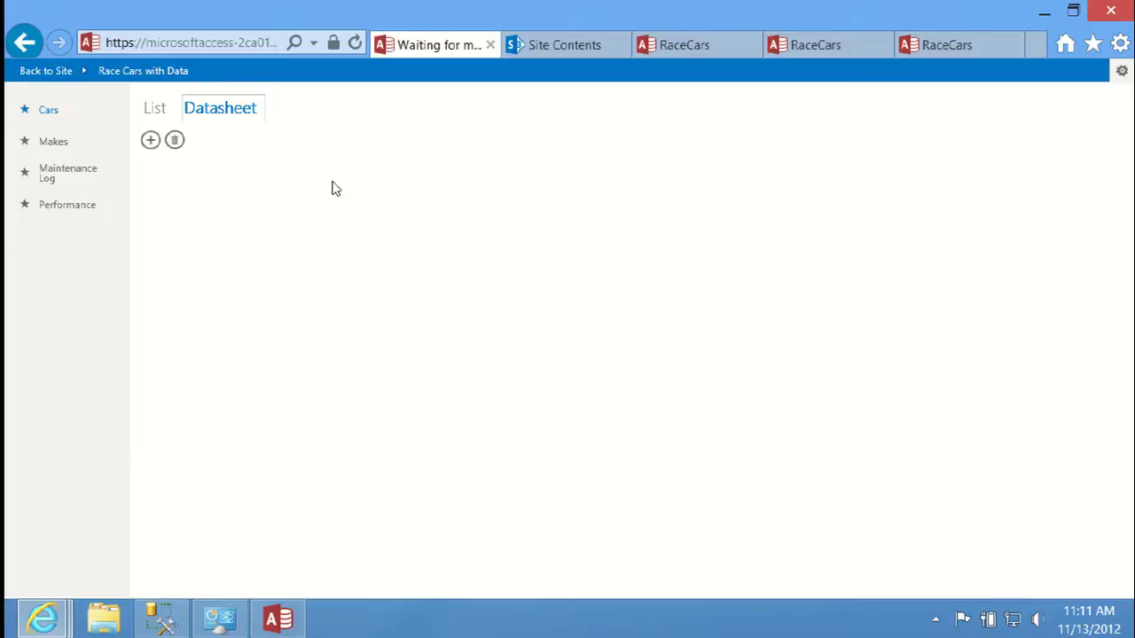
# View the Makes table in its Datasheet and List views, and return to the Cars list.
pyautogui.click(106, 147)
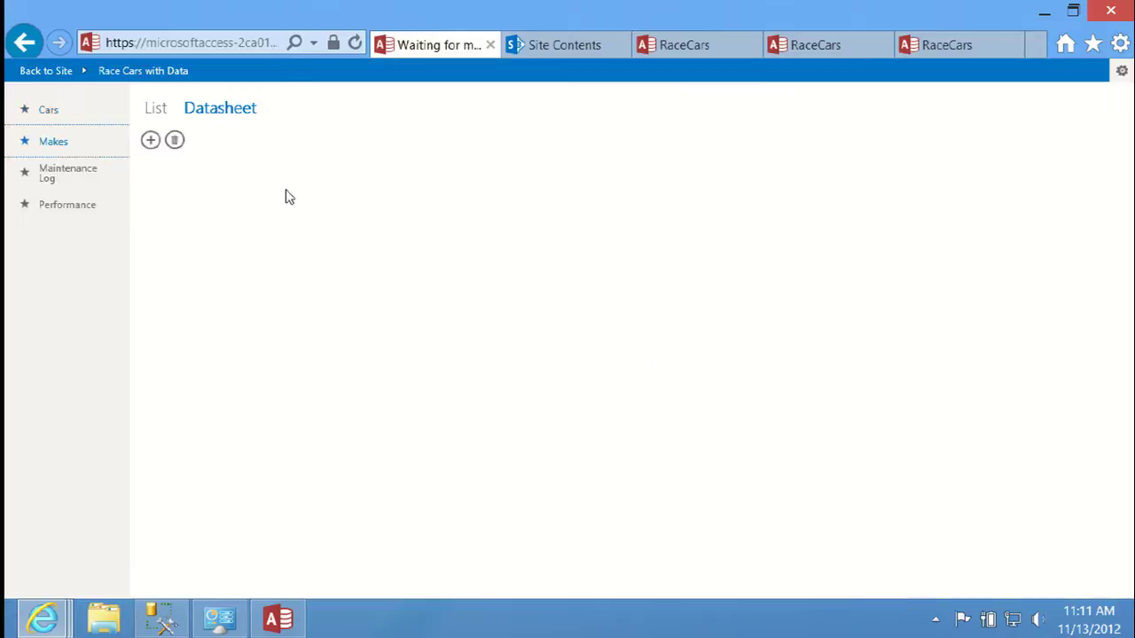
pyautogui.click(160, 111)
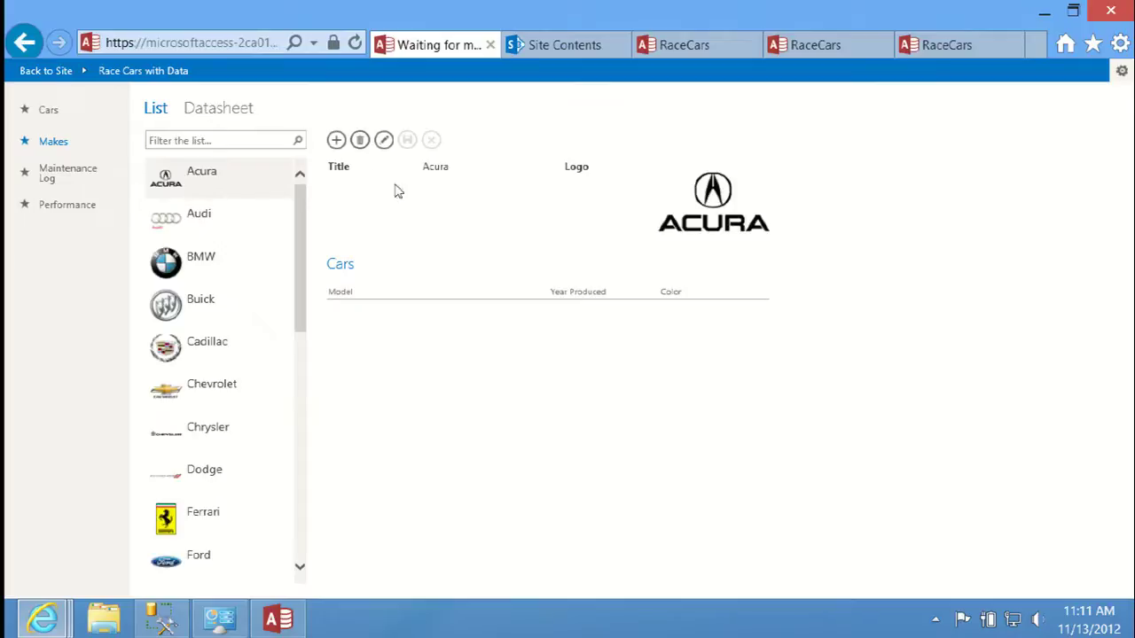
pyautogui.click(248, 111)
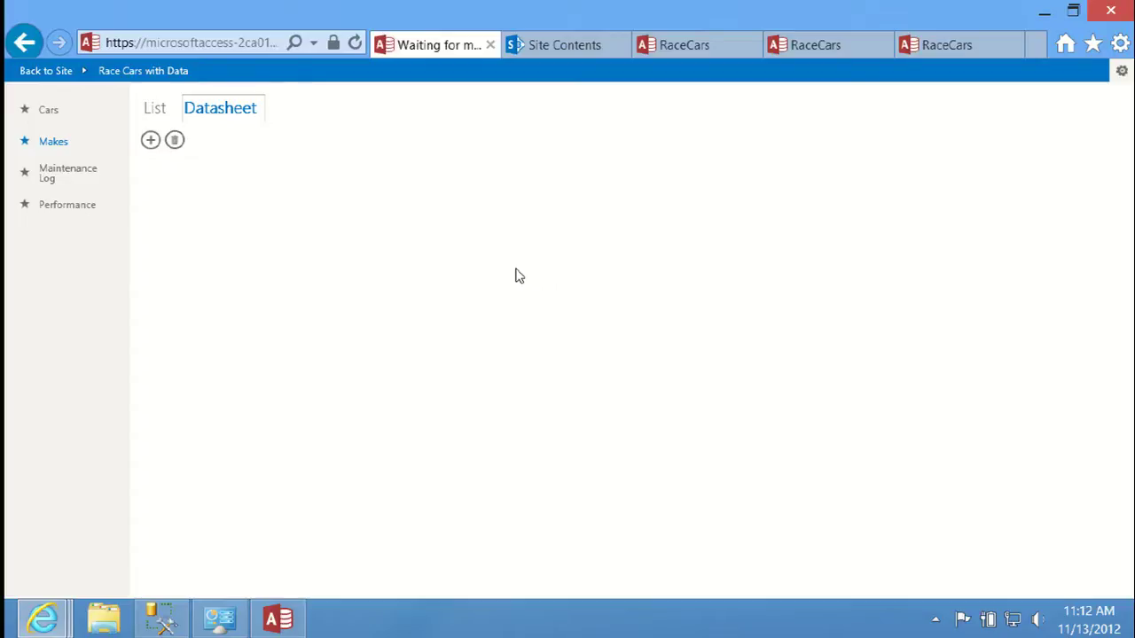
pyautogui.click(32, 111)
pyautogui.click(154, 109)
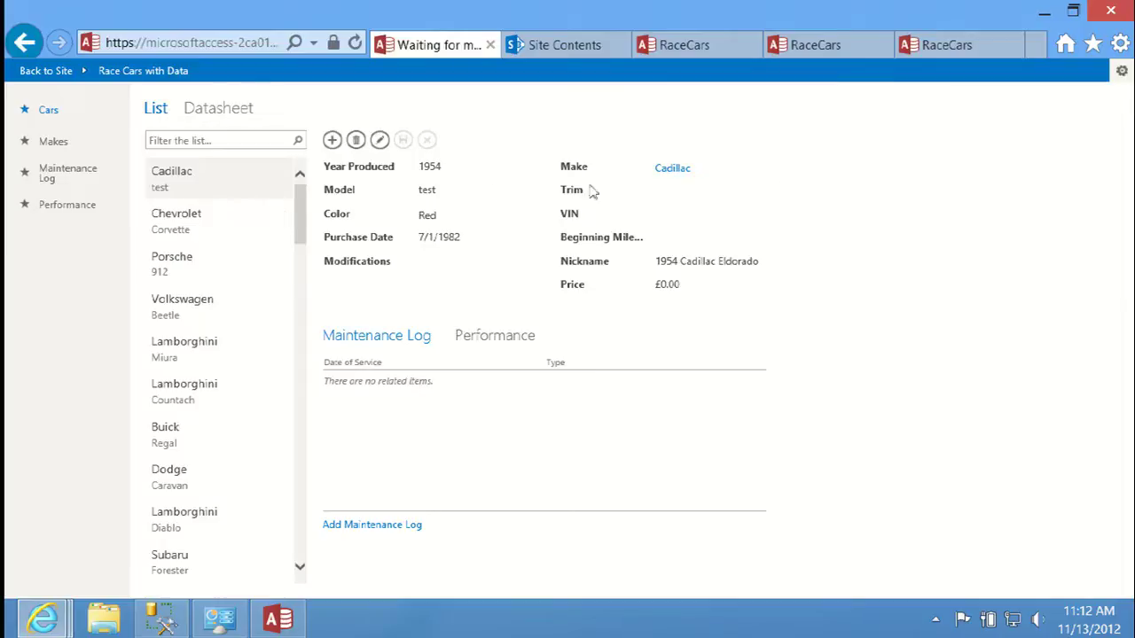
# Open the Race Cars with Data app in Access for customization.
pyautogui.click(1122, 73)
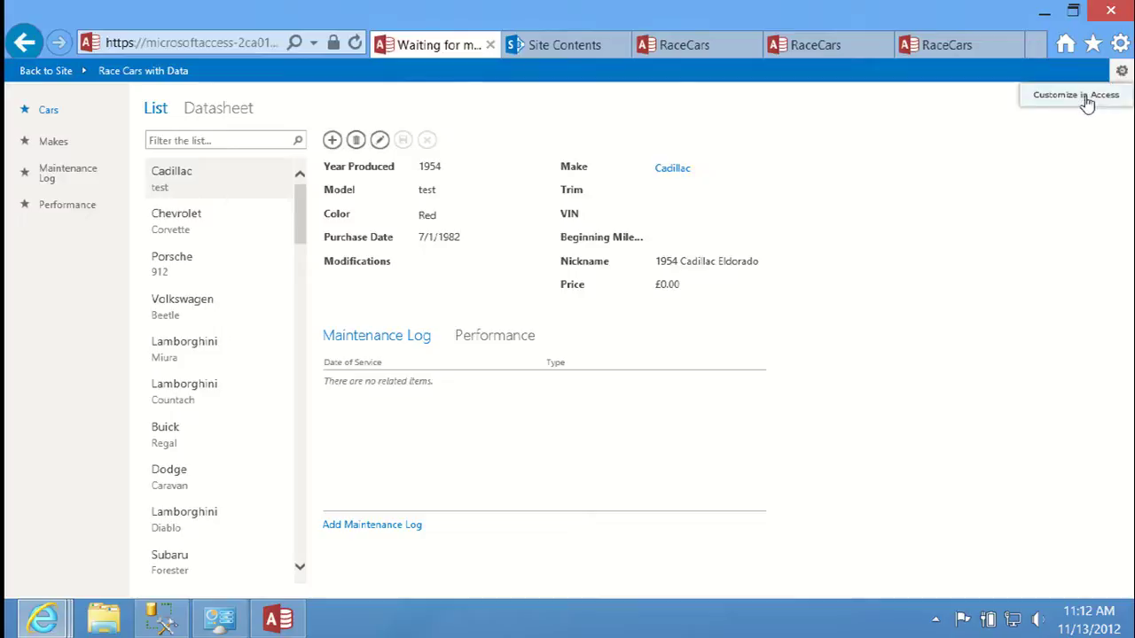
pyautogui.click(1086, 100)
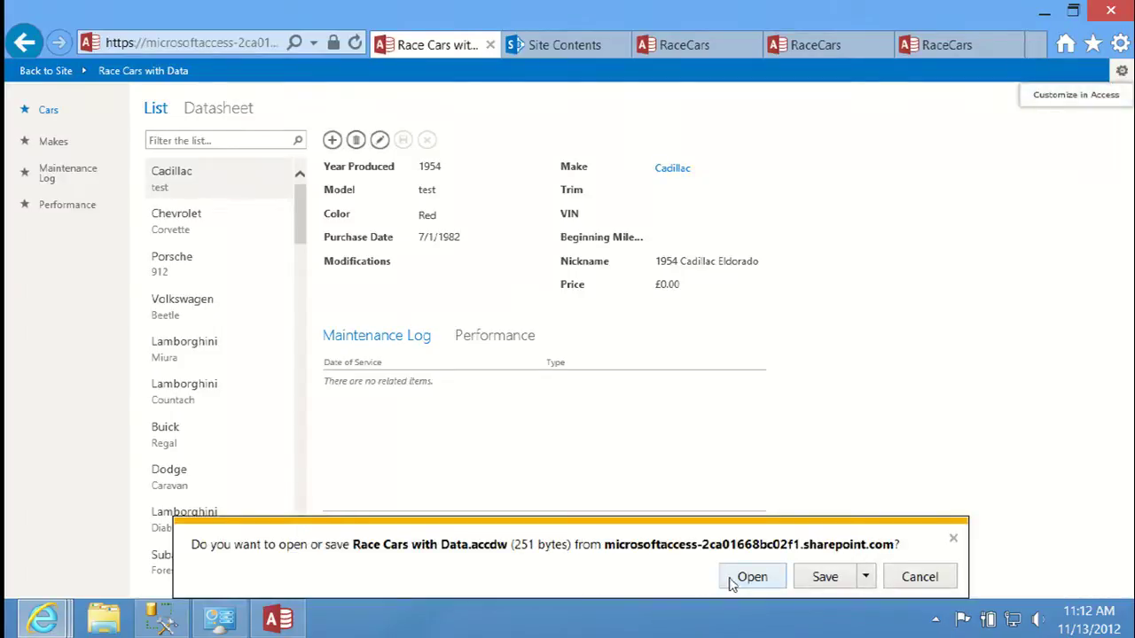
pyautogui.click(731, 581)
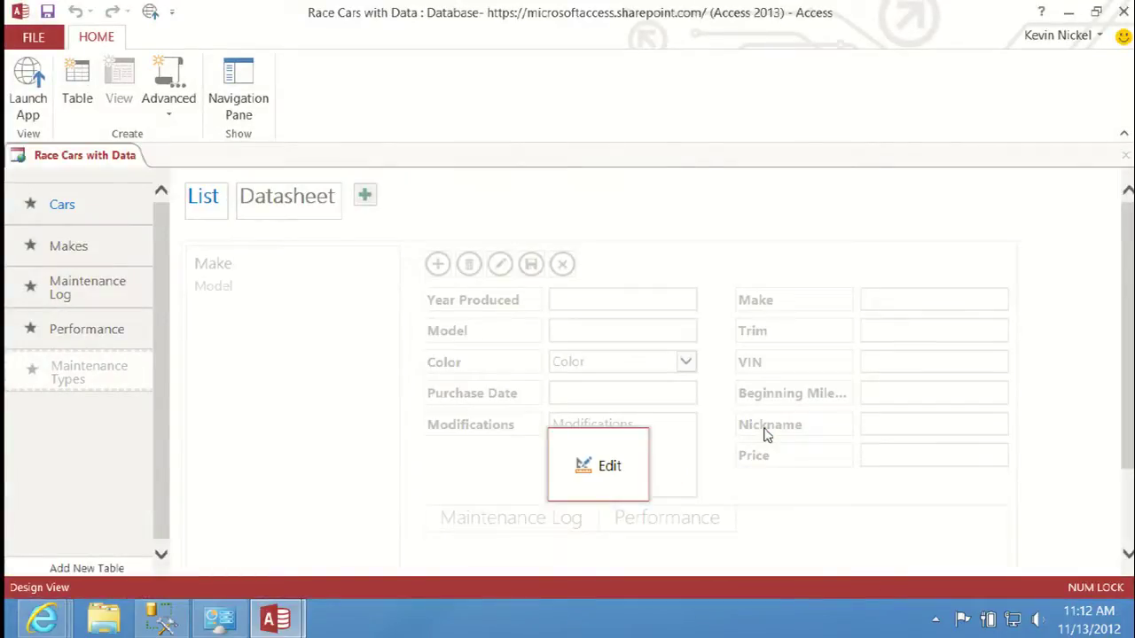
# Add a Summary view named Cars by Make to the Cars table, with Cars as its record source.
pyautogui.click(92, 203)
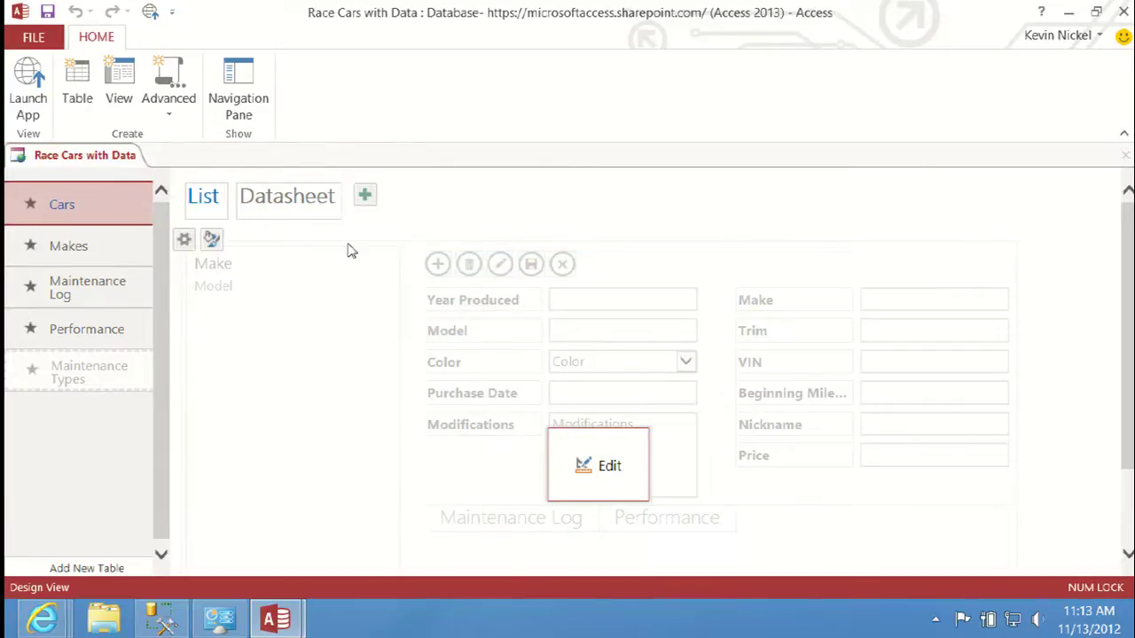
pyautogui.click(367, 199)
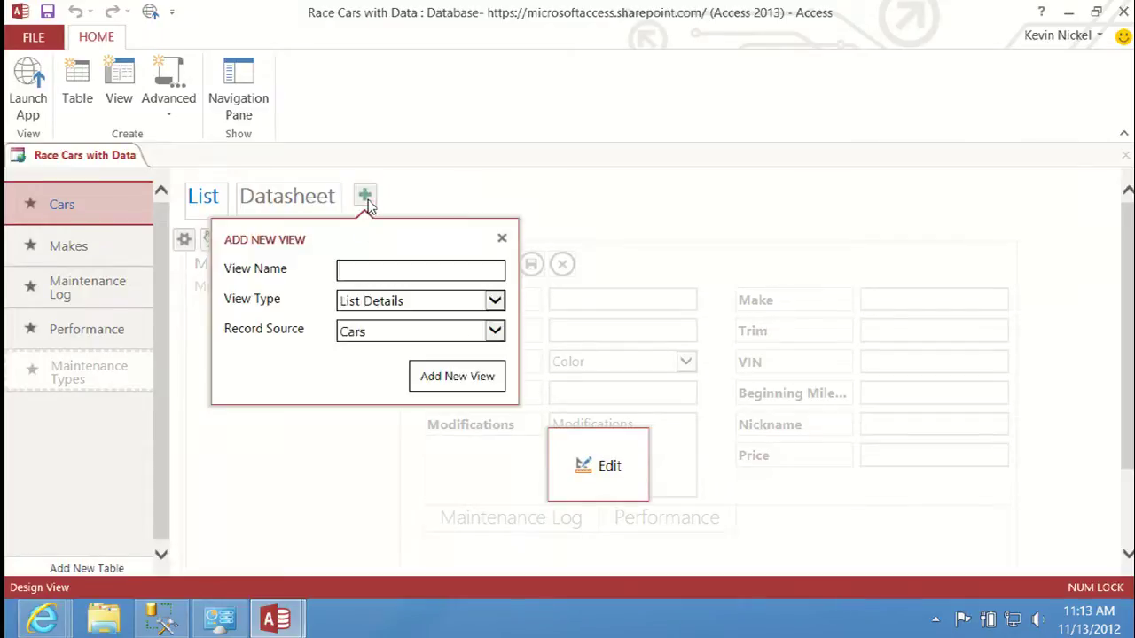
pyautogui.write('Cars by Make')
pyautogui.click(495, 304)
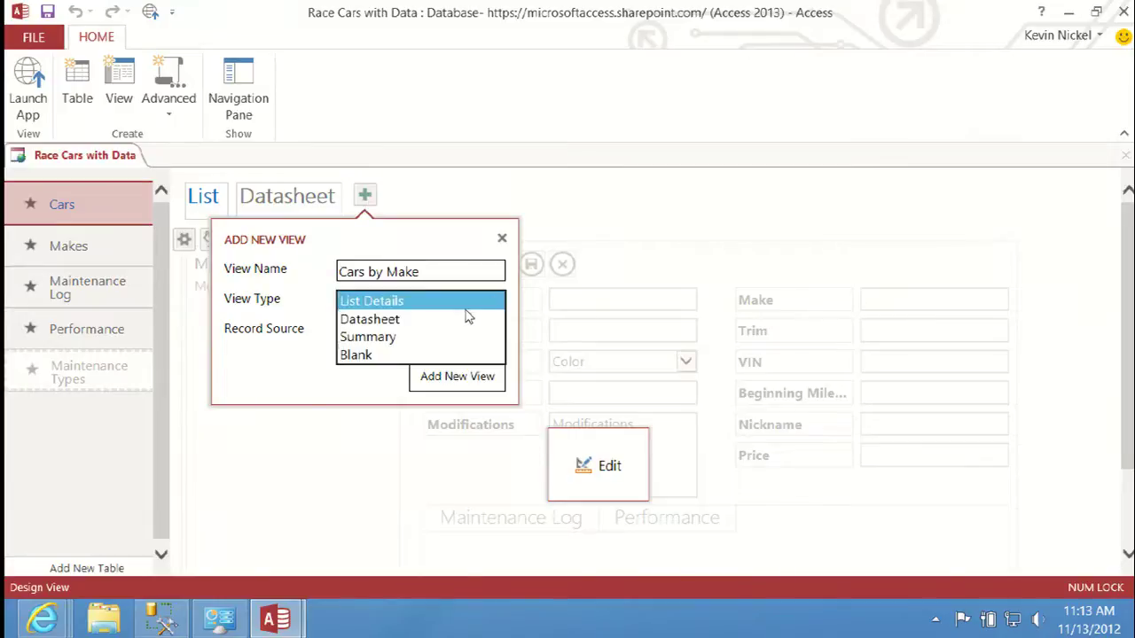
pyautogui.click(404, 343)
pyautogui.click(437, 394)
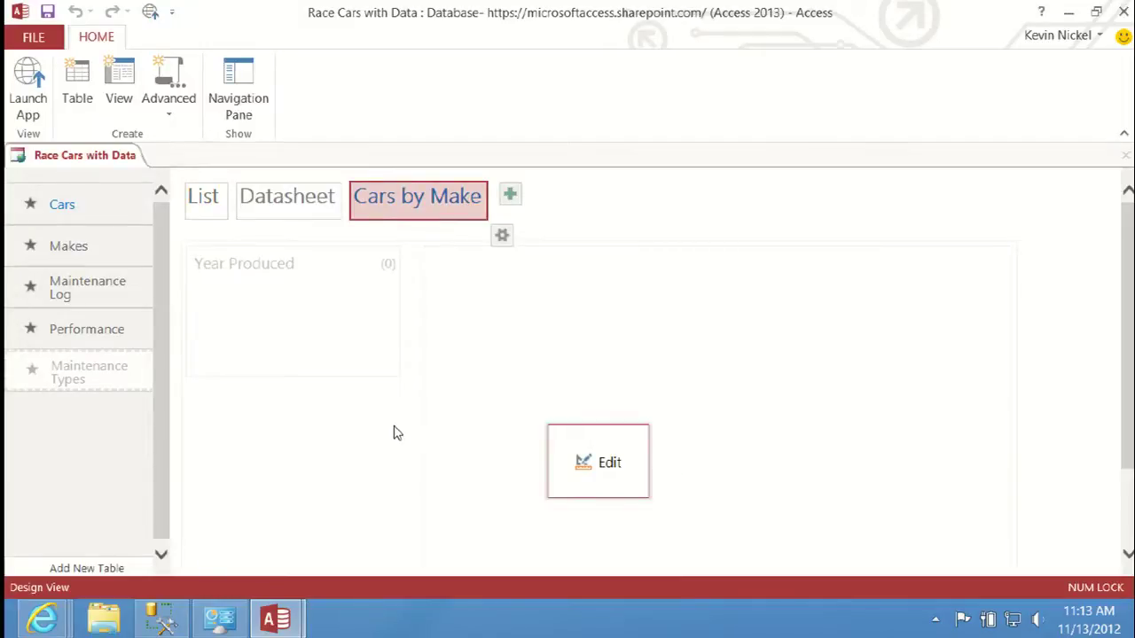
# Open the Cars by Make view for editing and group its summary list by Make.
pyautogui.click(584, 467)
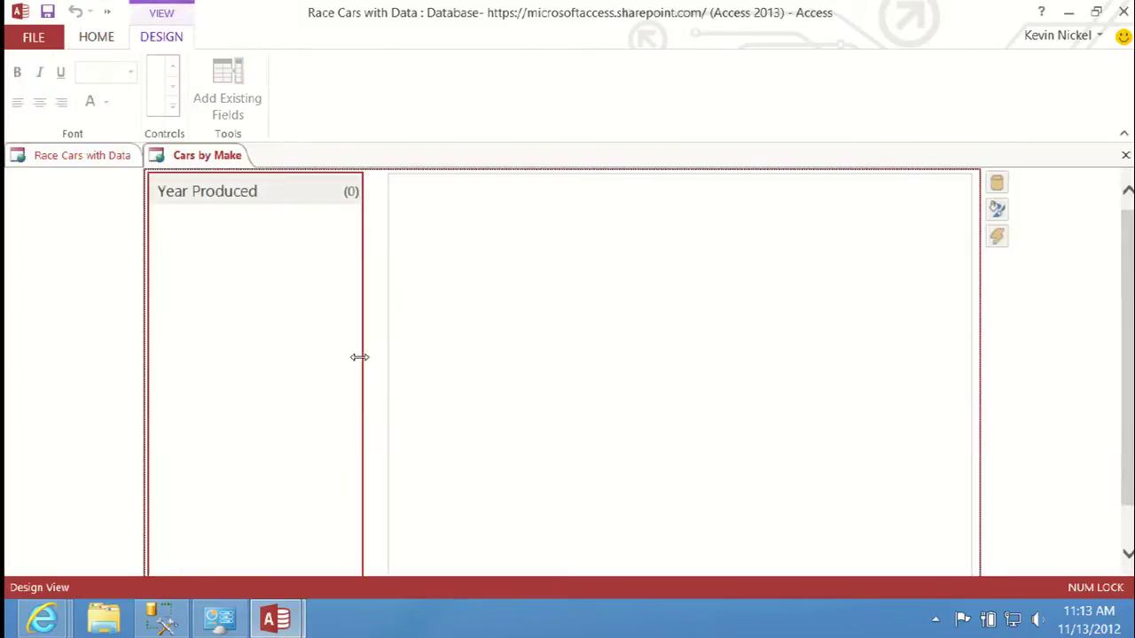
pyautogui.click(300, 315)
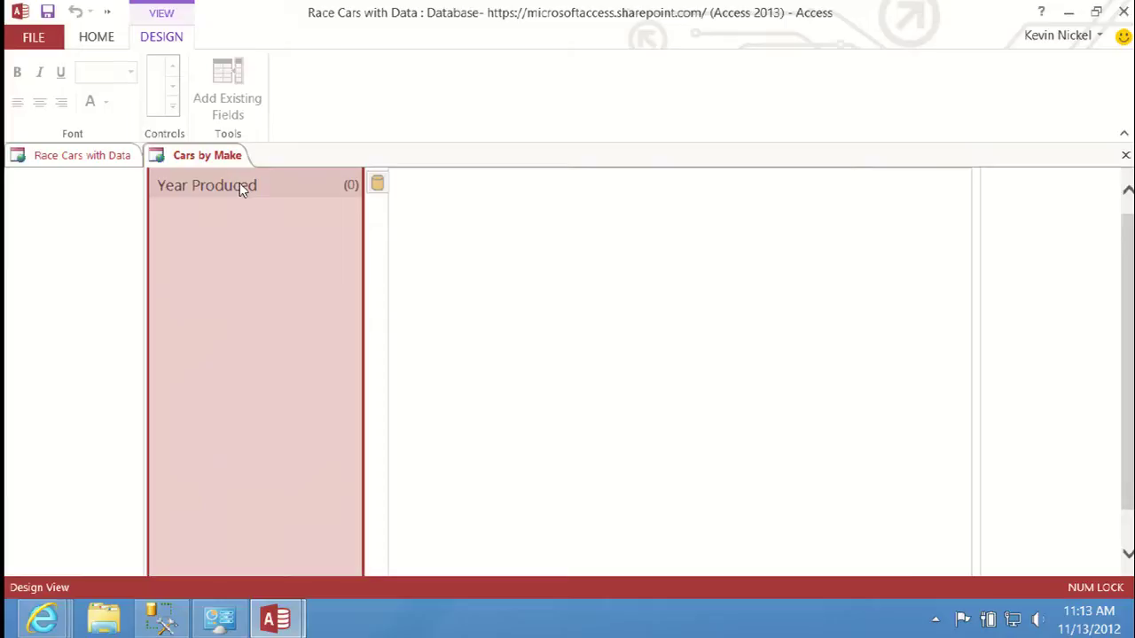
pyautogui.click(377, 186)
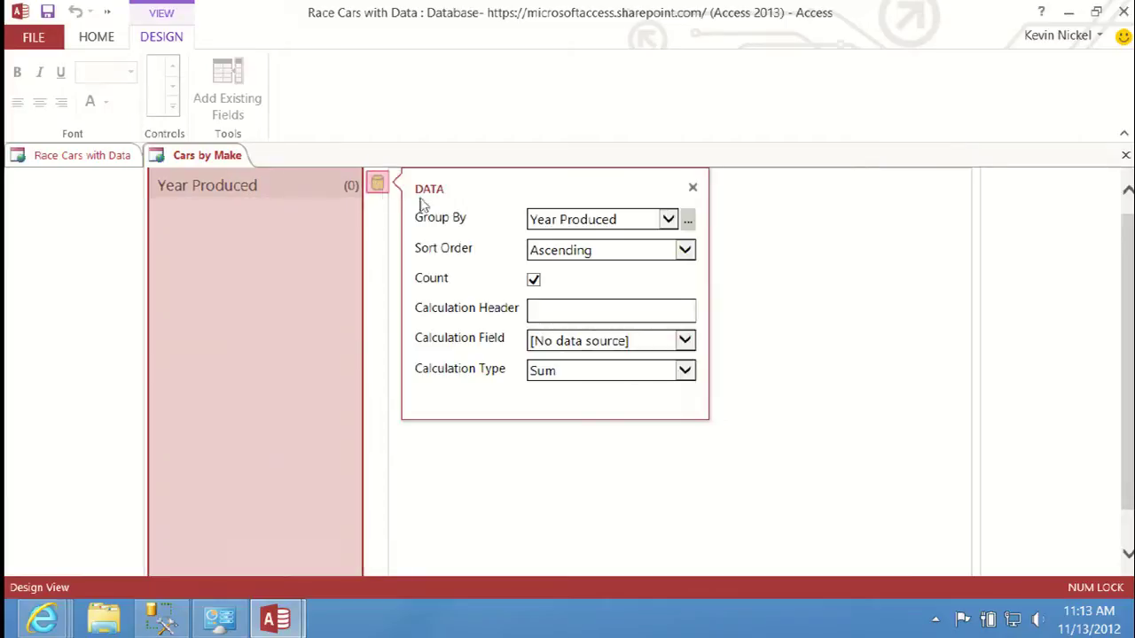
pyautogui.click(616, 220)
pyautogui.click(612, 239)
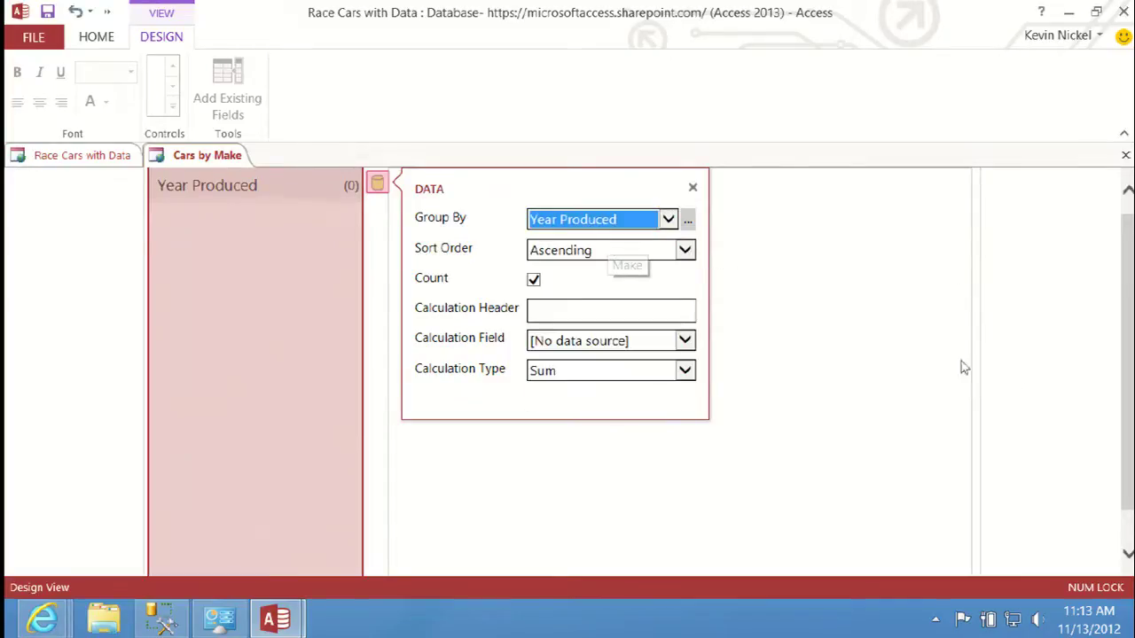
pyautogui.click(1025, 366)
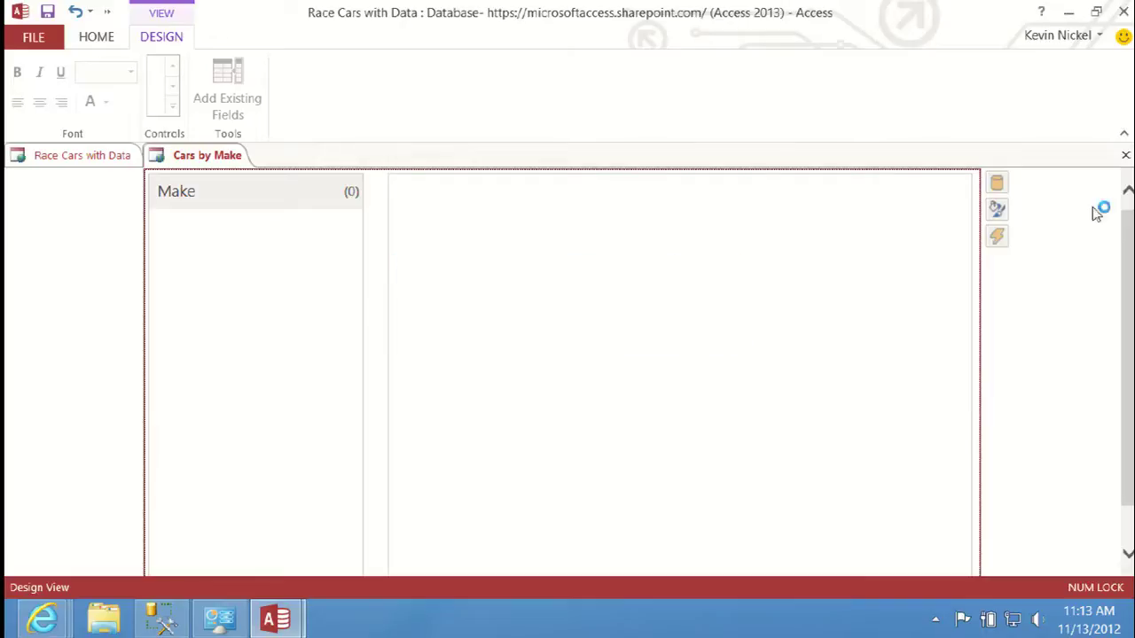
# Close the Cars by Make design, launch the app in the browser and show its Cars by Make view.
pyautogui.click(1125, 155)
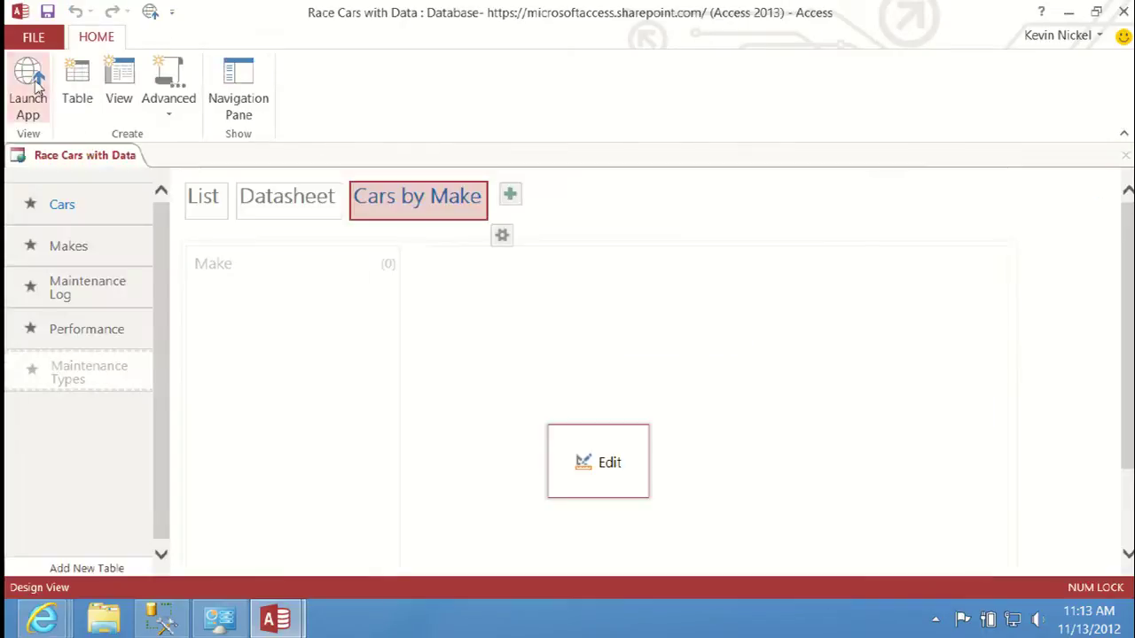
pyautogui.click(35, 81)
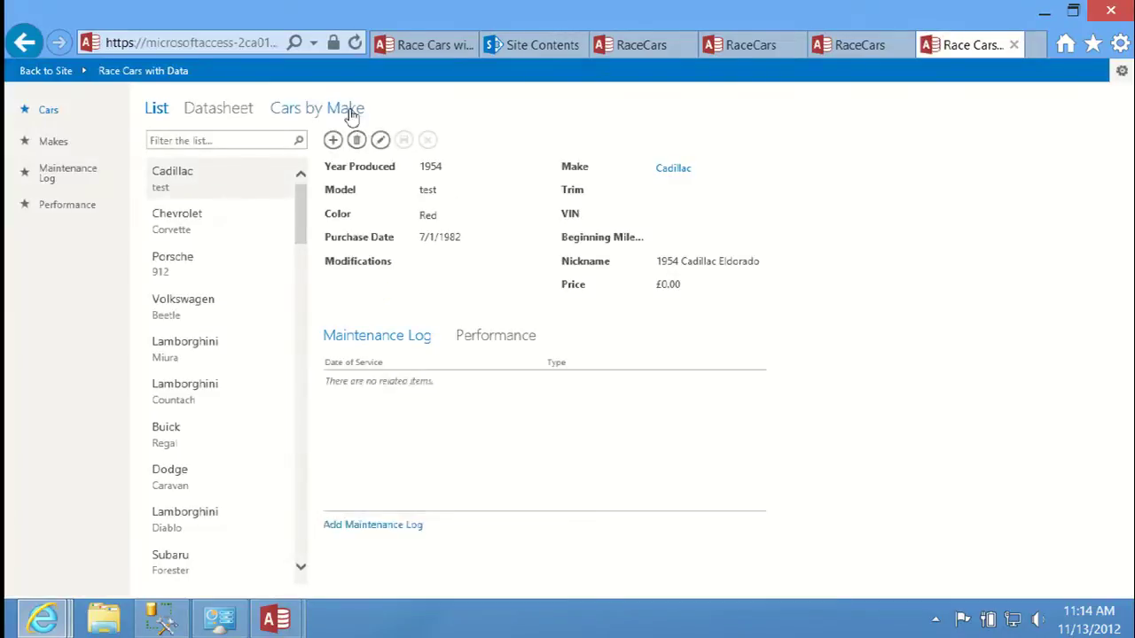
pyautogui.click(352, 111)
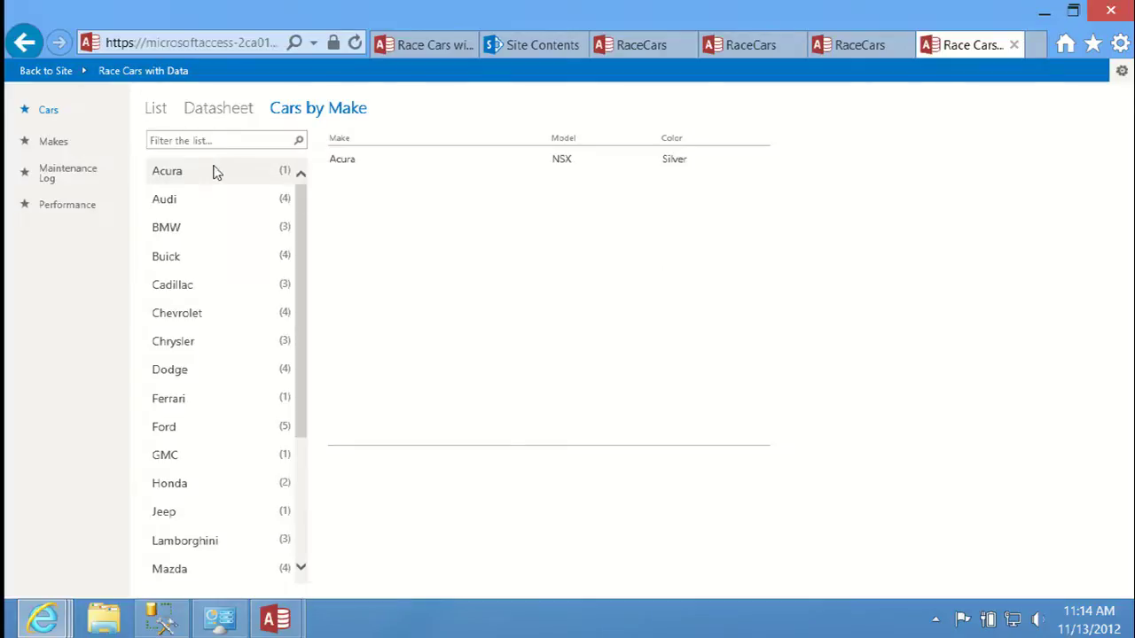
# View the cars grouped under Cadillac, Ferrari and Lamborghini in the Cars by Make summary.
pyautogui.click(245, 290)
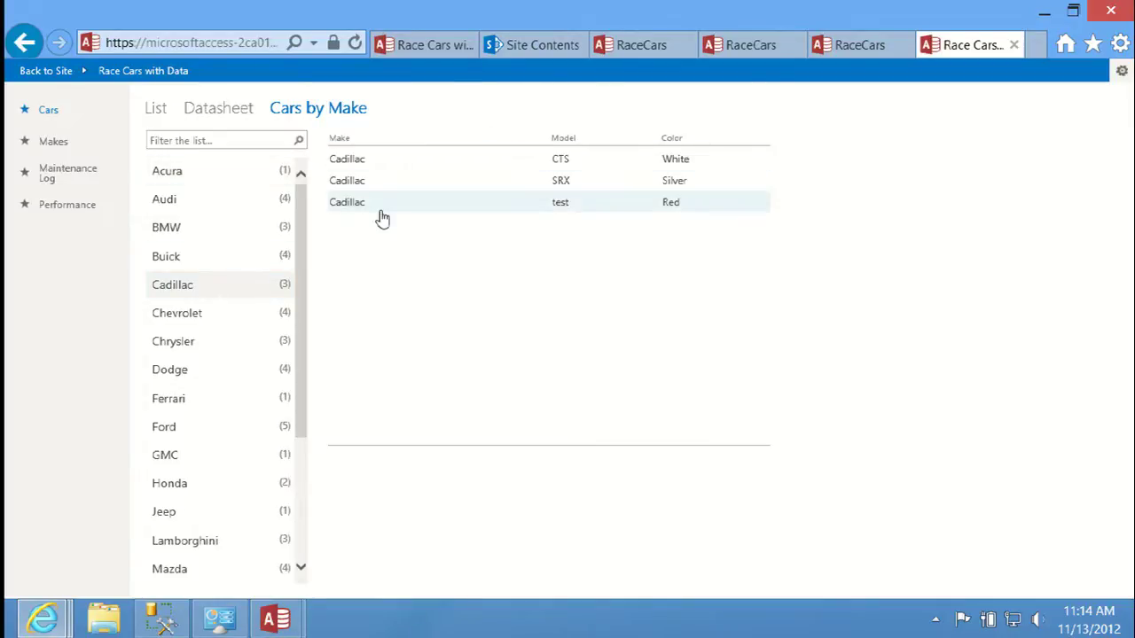
pyautogui.click(196, 399)
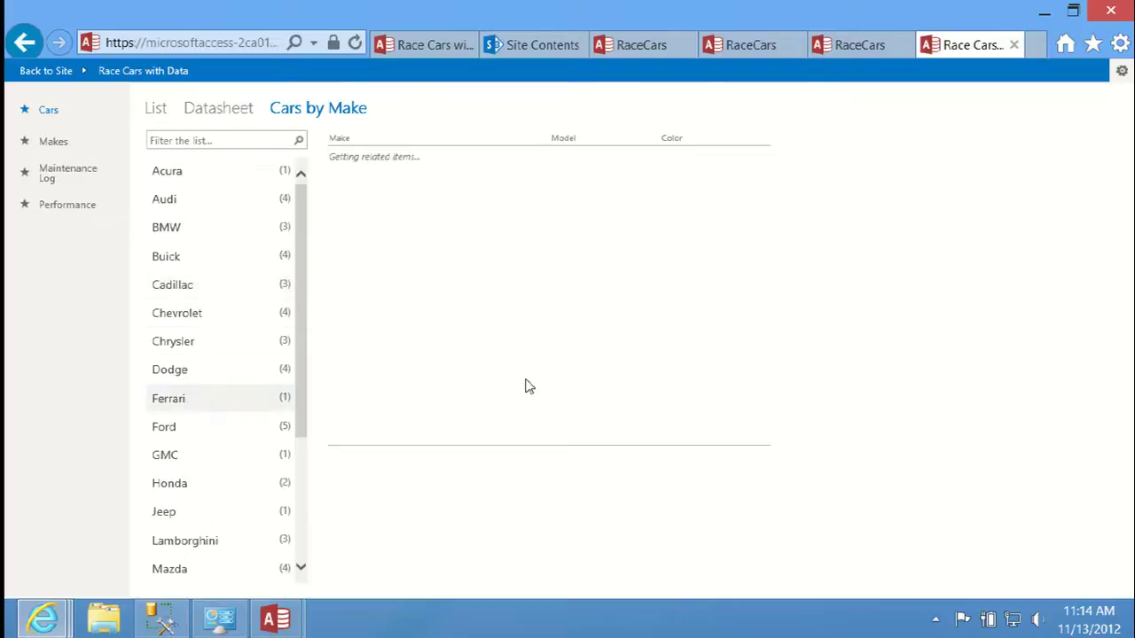
pyautogui.click(222, 549)
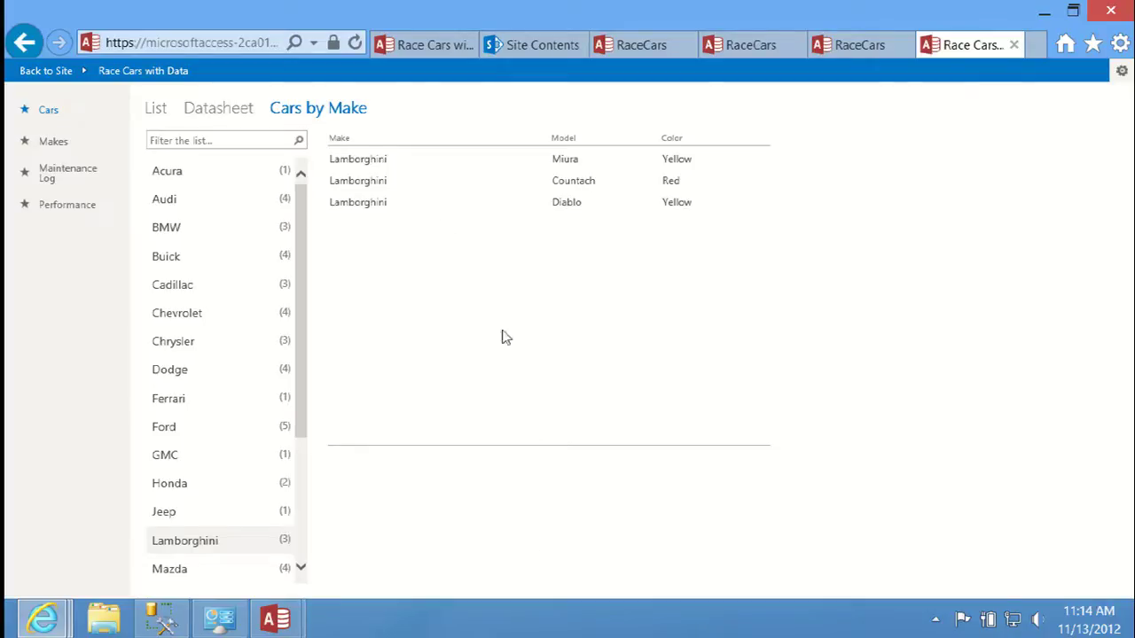
# Open the Lamborghini Countach's details and start a new Performance record from its related performance statistics.
pyautogui.click(396, 183)
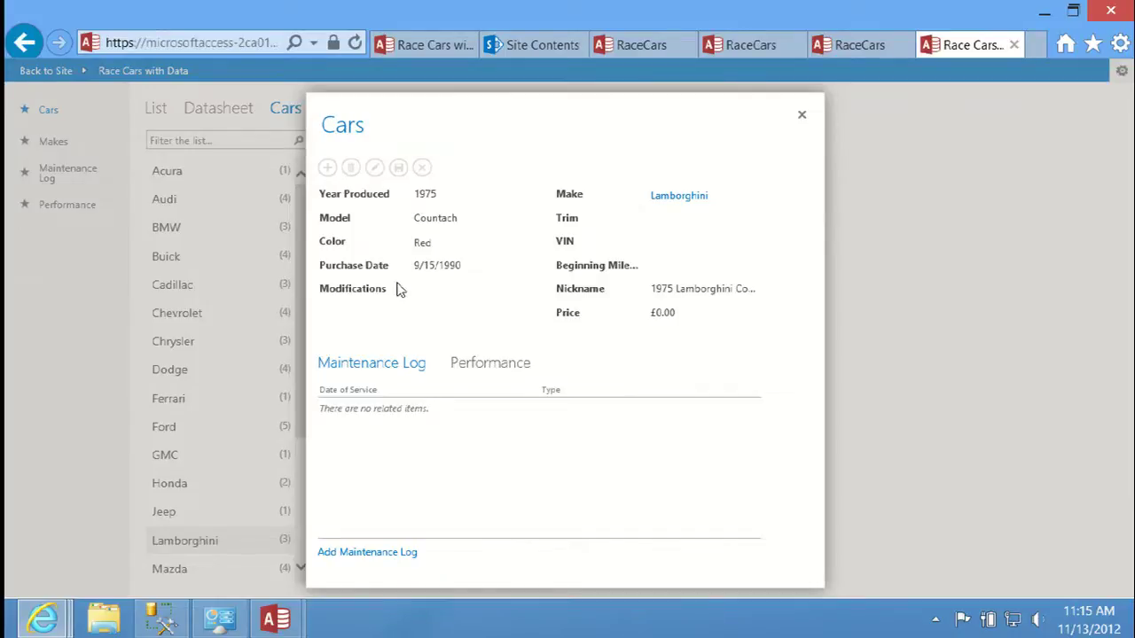
pyautogui.click(459, 364)
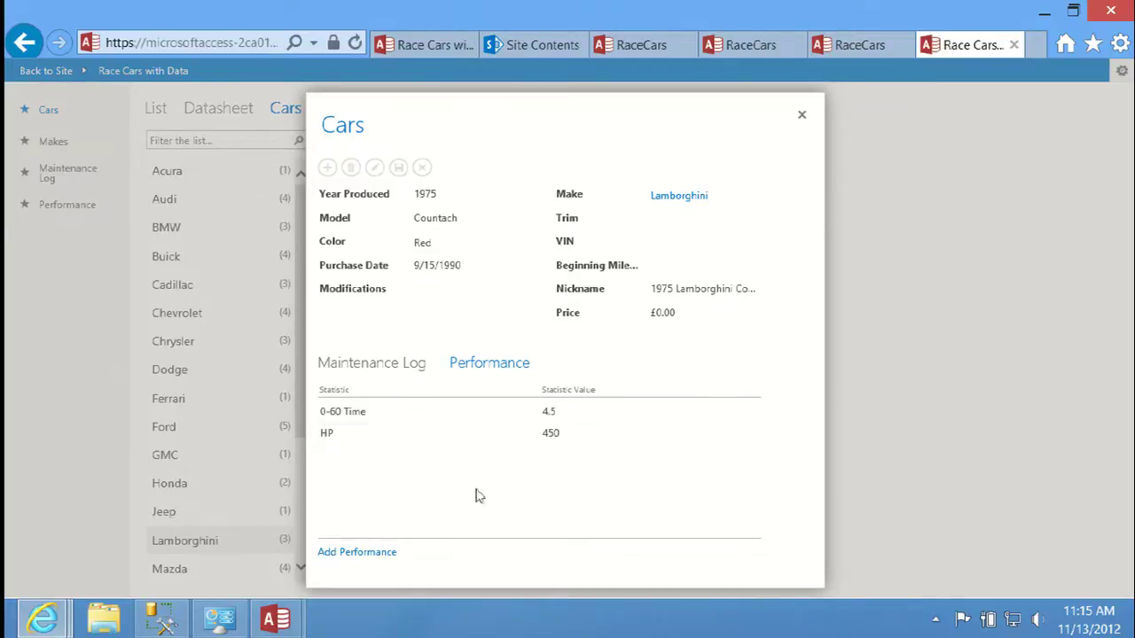
pyautogui.click(385, 552)
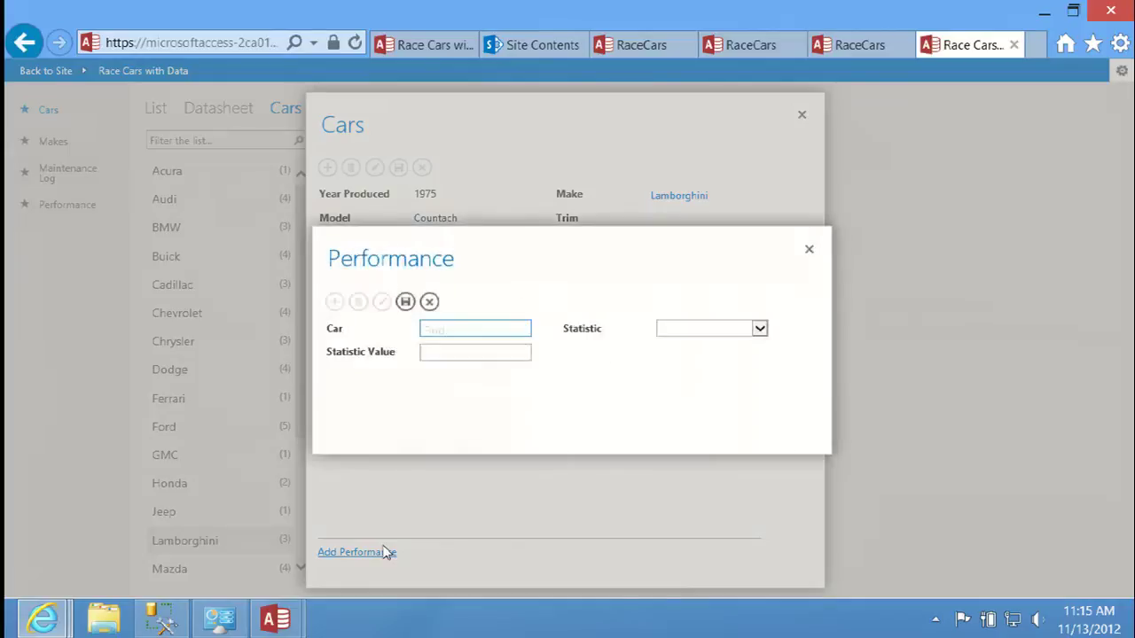